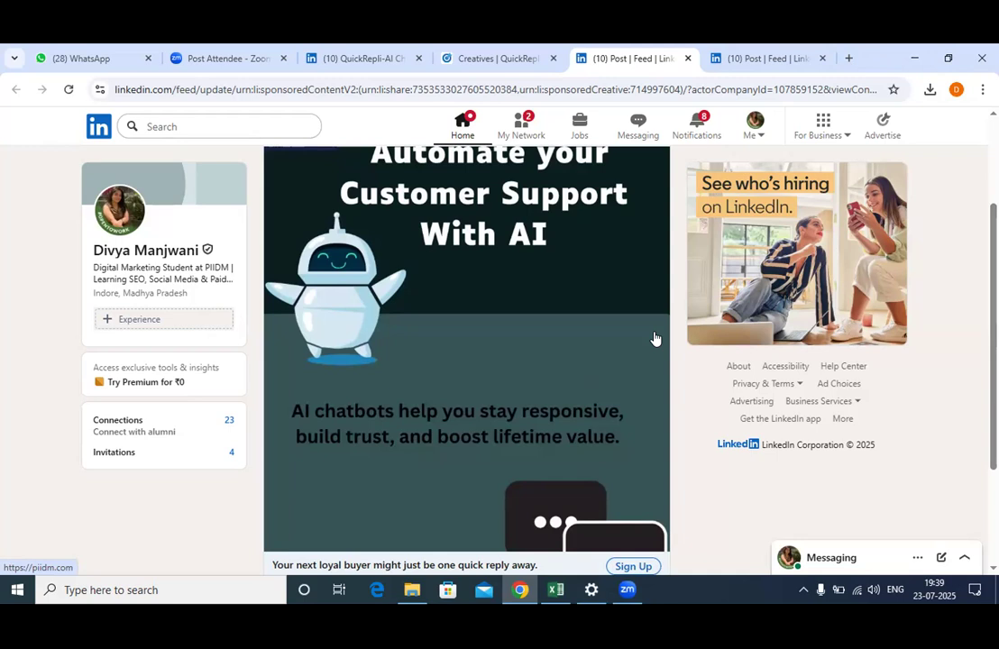
# View the AI Chatbot traffic ad poster image stored on the desktop, then put it out of the way.
pyautogui.scroll(1, 656, 339)
pyautogui.scroll(-1, 655, 339)
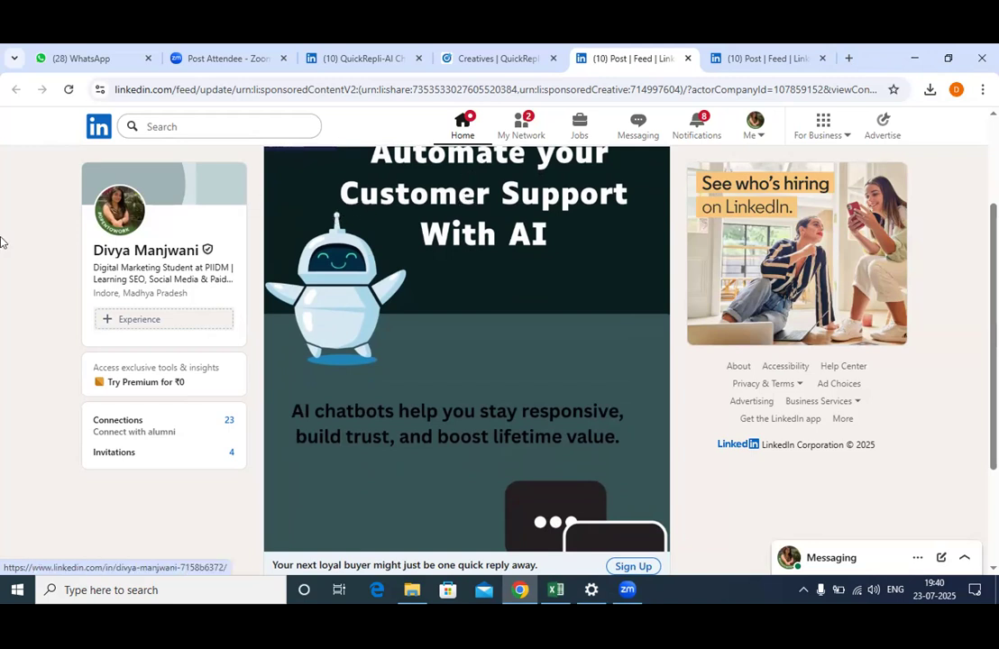
pyautogui.click(913, 60)
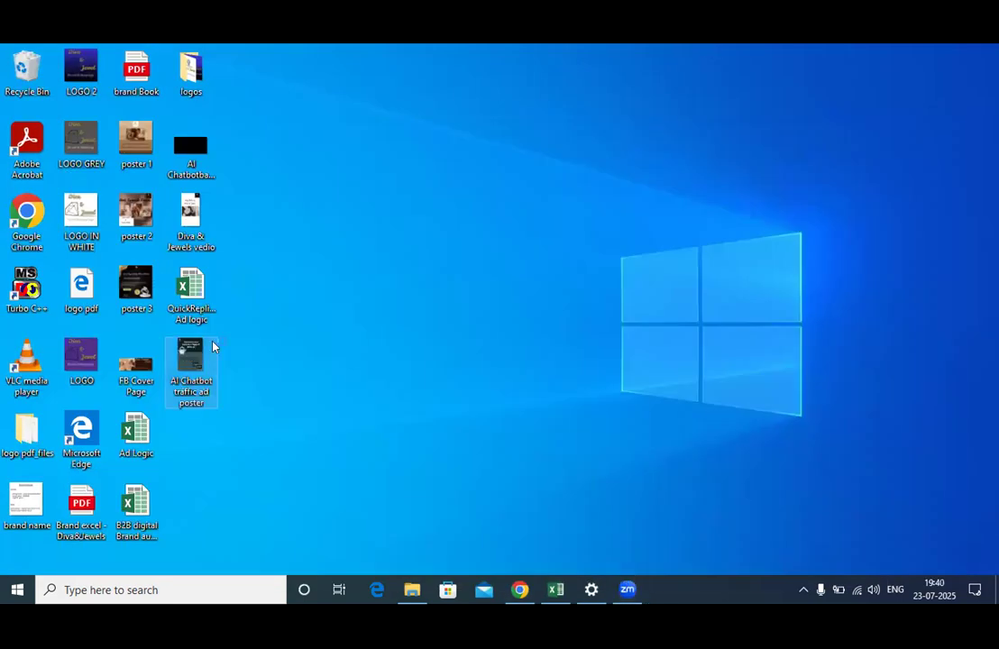
pyautogui.doubleClick(195, 374)
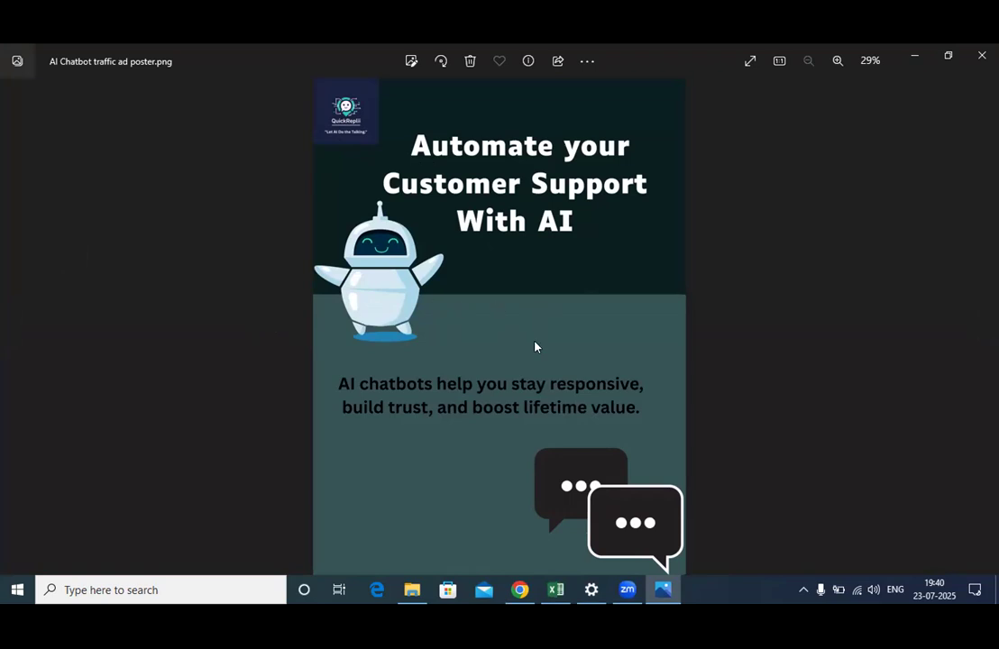
pyautogui.click(912, 54)
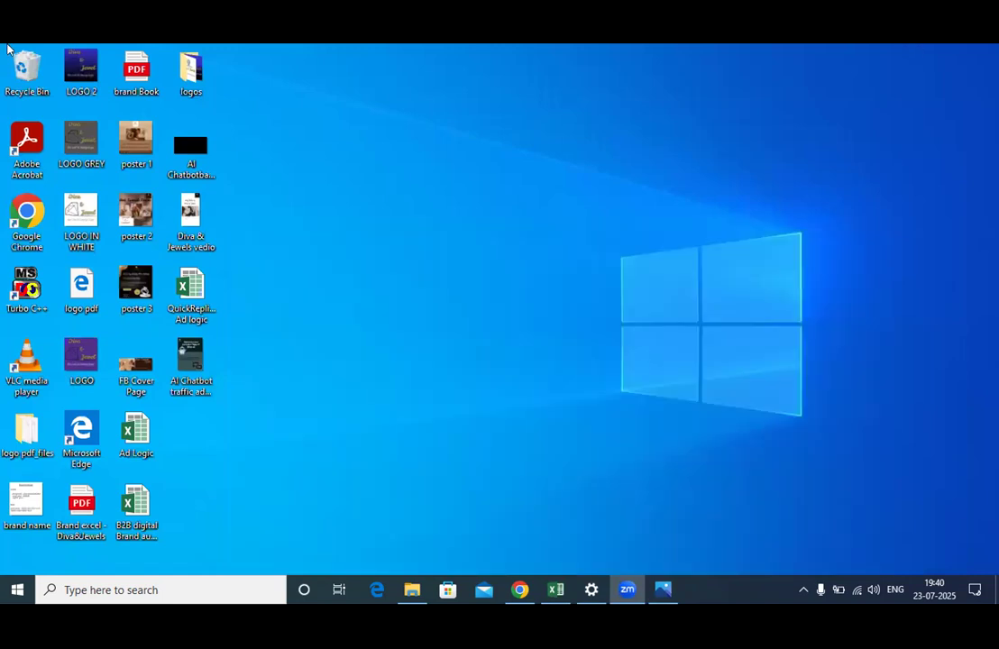
# Switch to Excel and review the Traffic, Awareness and Lead Generation rows in the QuickRepli(B2B) Ad logic workbook.
pyautogui.click(554, 591)
pyautogui.moveTo(846, 547); pyautogui.dragTo(671, 541)
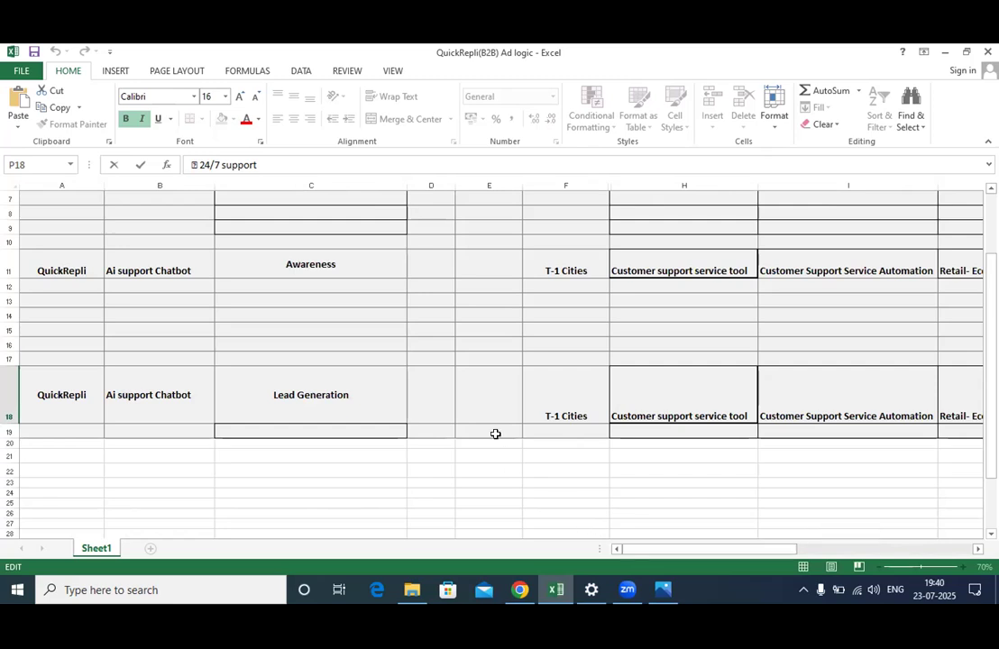
pyautogui.scroll(2, 495, 433)
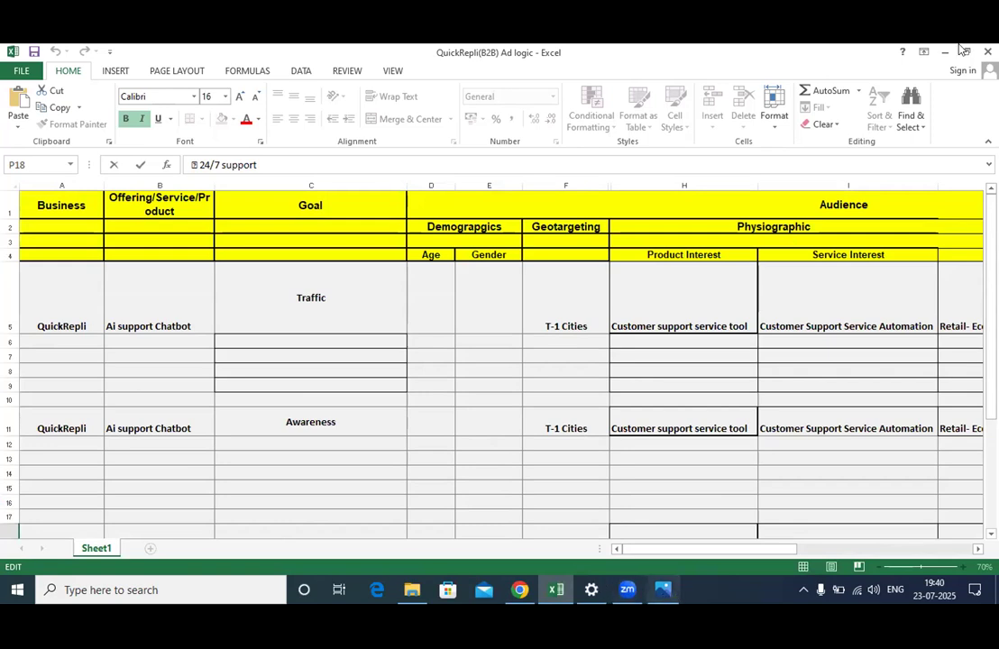
# Switch back to Chrome and review the promoted QuickRepli-AI Chatbot post, from its headline and Sign Up link to its intro text.
pyautogui.click(520, 591)
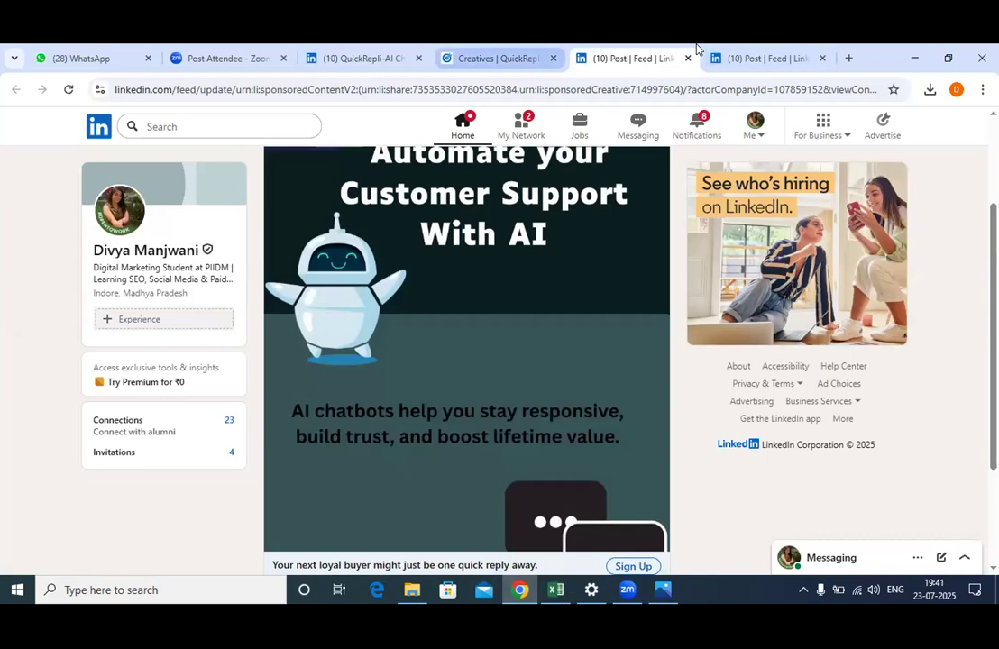
pyautogui.scroll(-2, 383, 418)
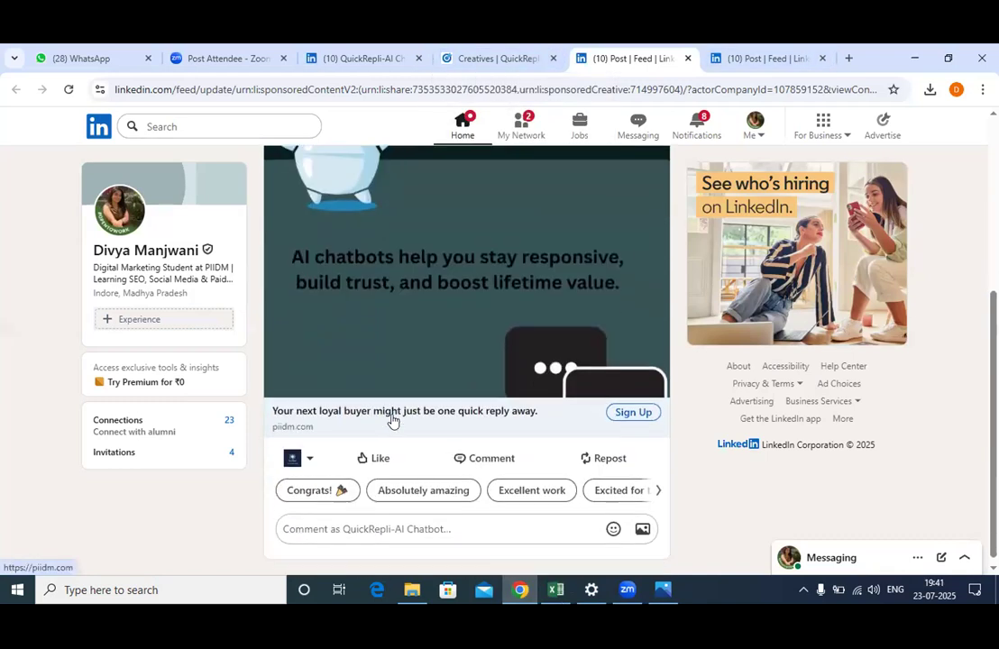
pyautogui.scroll(3, 392, 421)
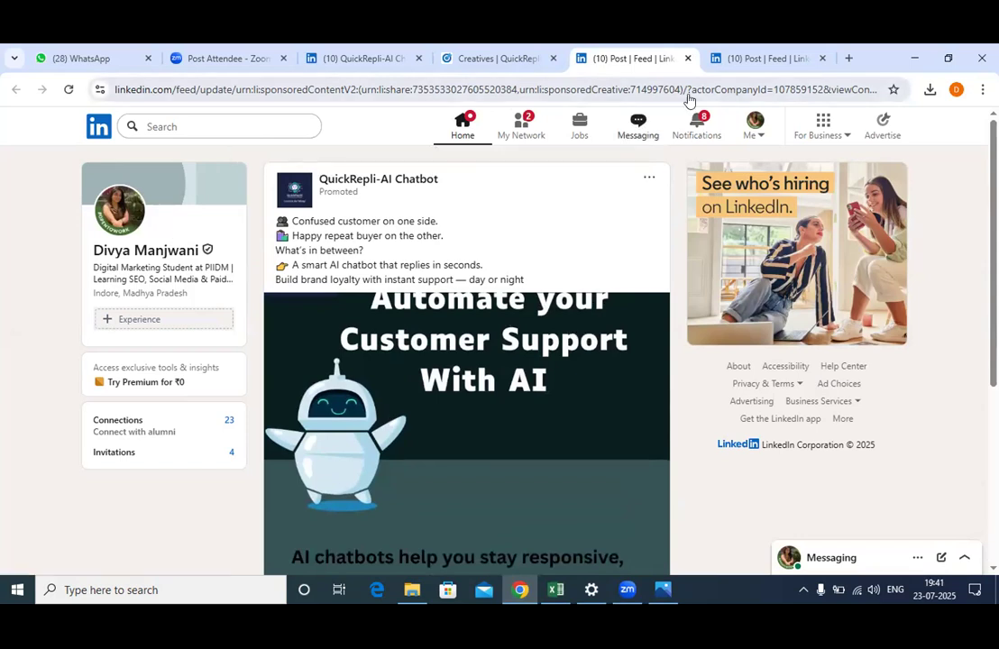
# Open Campaign Manager from the QuickRepli-AI Chatbot company page's admin dashboard and bring up its list of campaign groups.
pyautogui.hotkey('ctrl', 'shift', 'Tab')
pyautogui.hotkey('ctrl', 'shift', 'Tab')
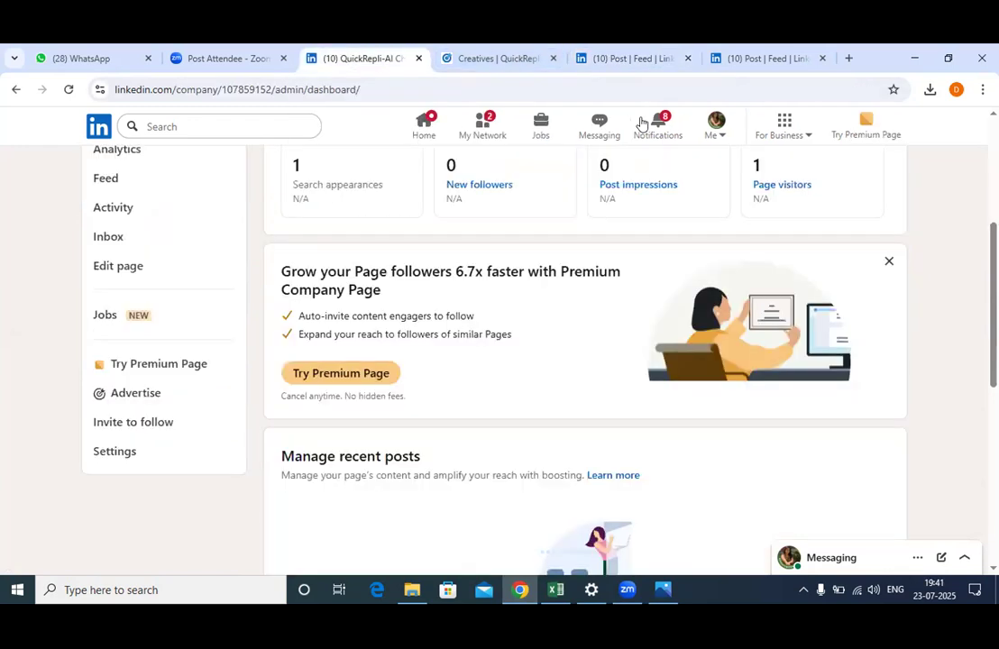
pyautogui.click(144, 392)
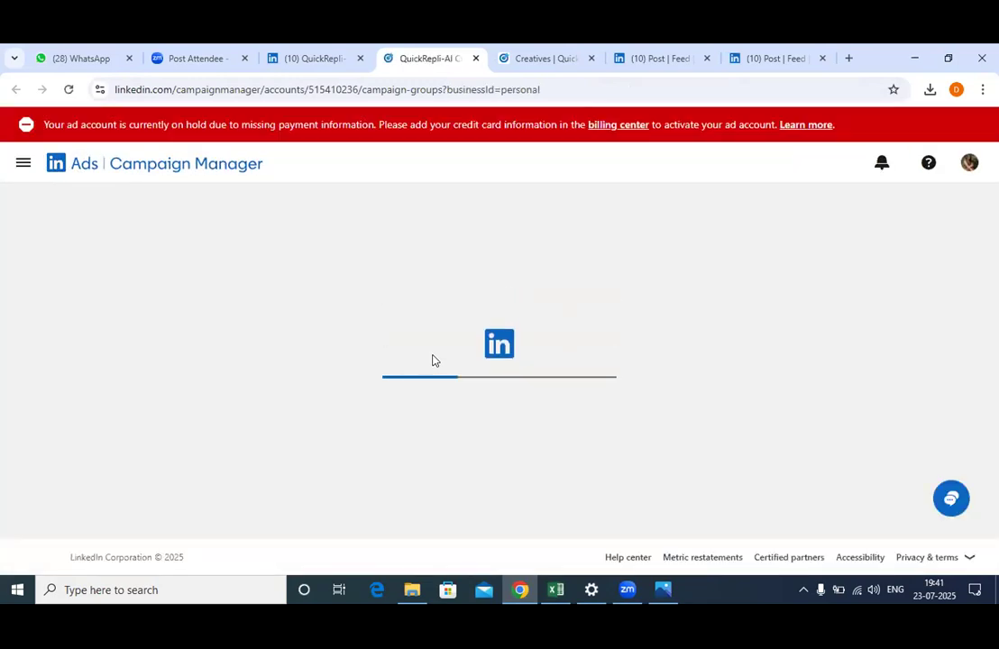
pyautogui.scroll(-1, 386, 377)
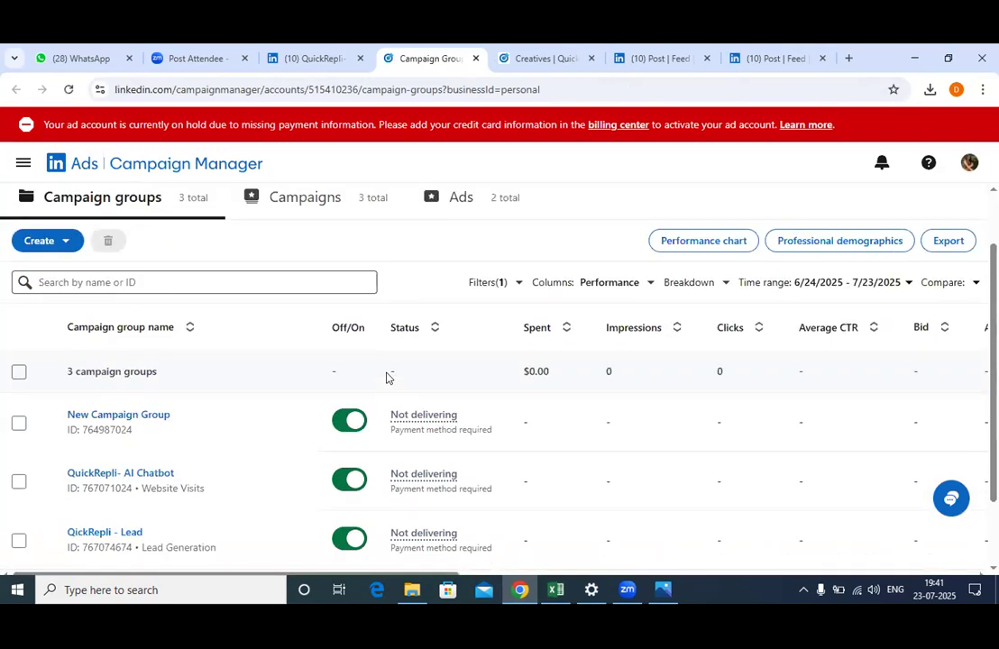
pyautogui.scroll(-1, 386, 377)
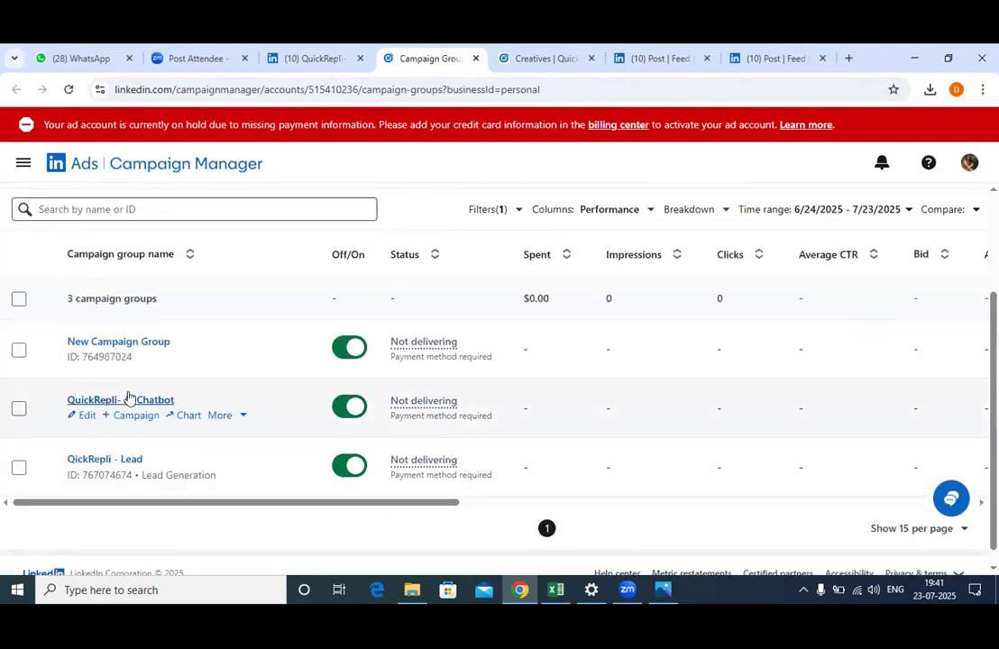
# Open the QuickRepli- AI Chatbot campaign group and view the ads of its Website visits AI Chatbot campaign.
pyautogui.click(138, 402)
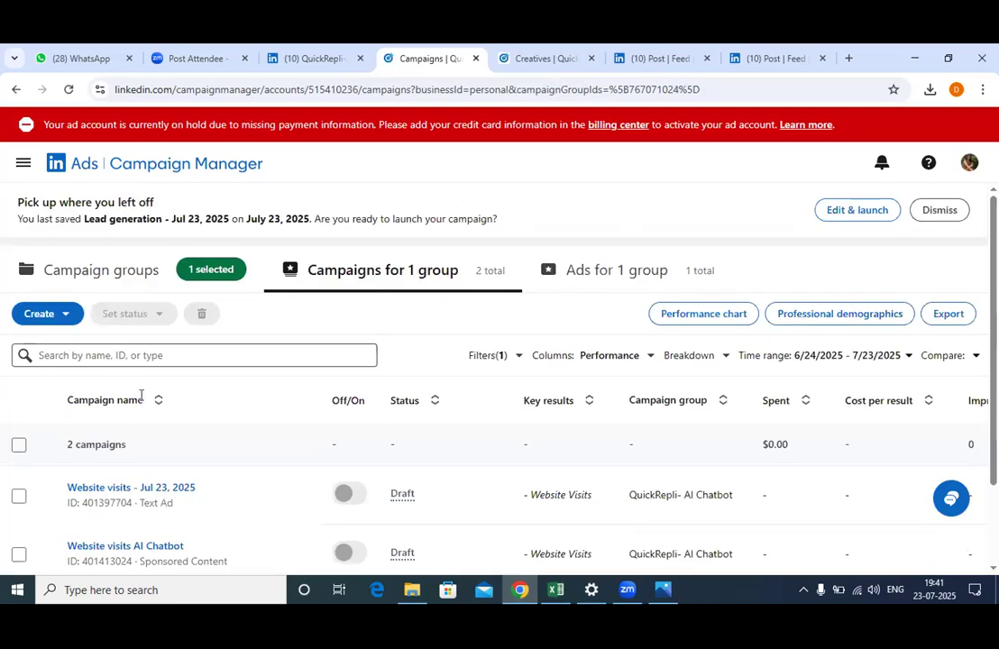
pyautogui.scroll(-1, 225, 411)
pyautogui.scroll(-1, 226, 411)
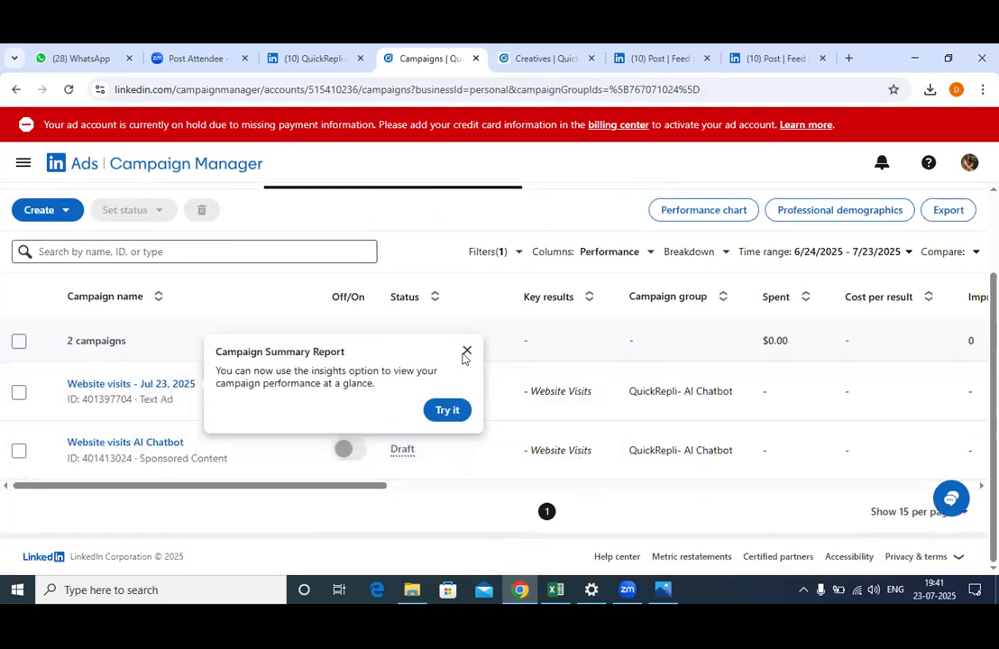
pyautogui.click(466, 350)
pyautogui.click(163, 443)
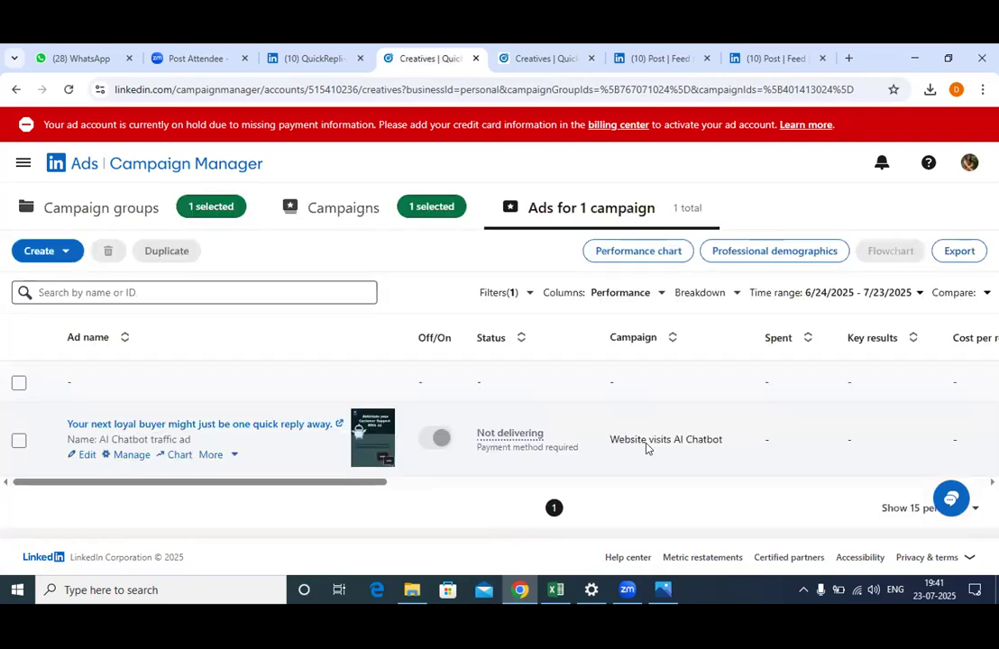
pyautogui.scroll(-1, 519, 465)
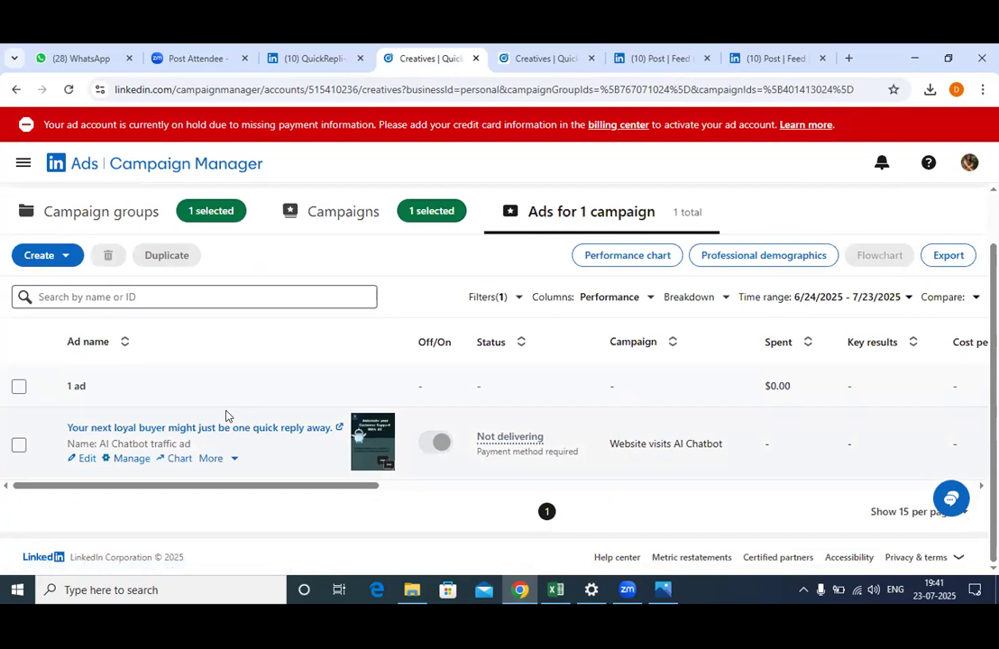
# Return to the group's campaigns and open the Website visits - Jul 23, 2025 draft for editing to check its ad setup.
pyautogui.click(350, 215)
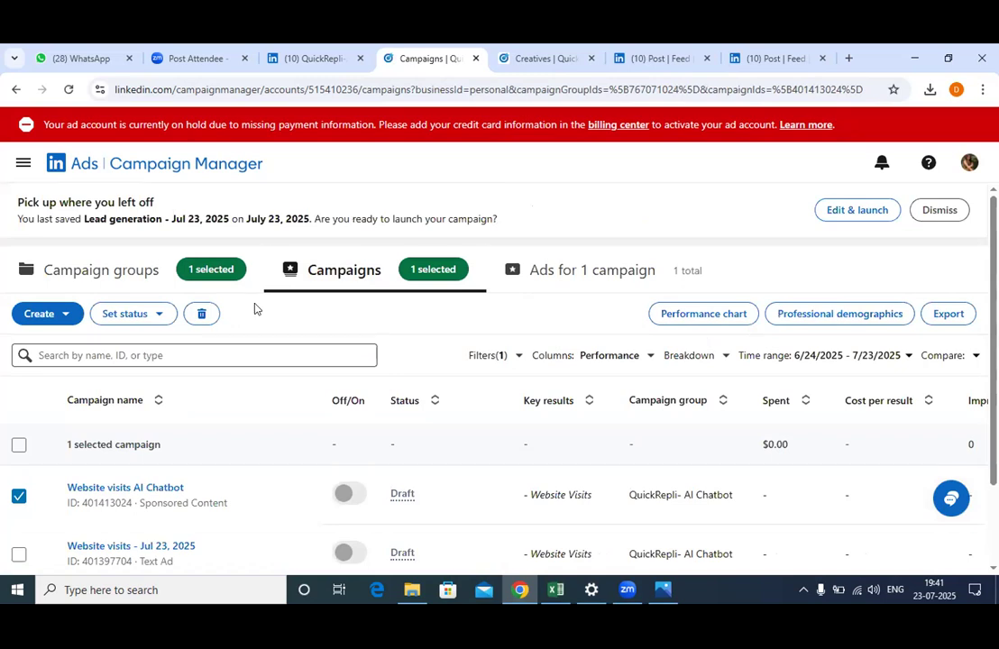
pyautogui.scroll(-2, 104, 397)
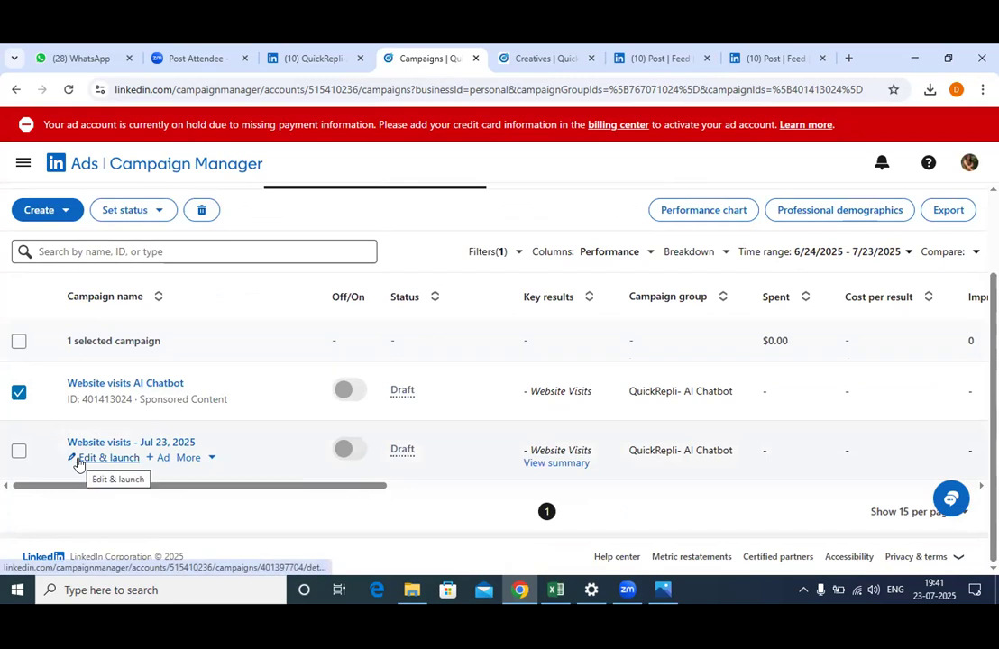
pyautogui.click(79, 461)
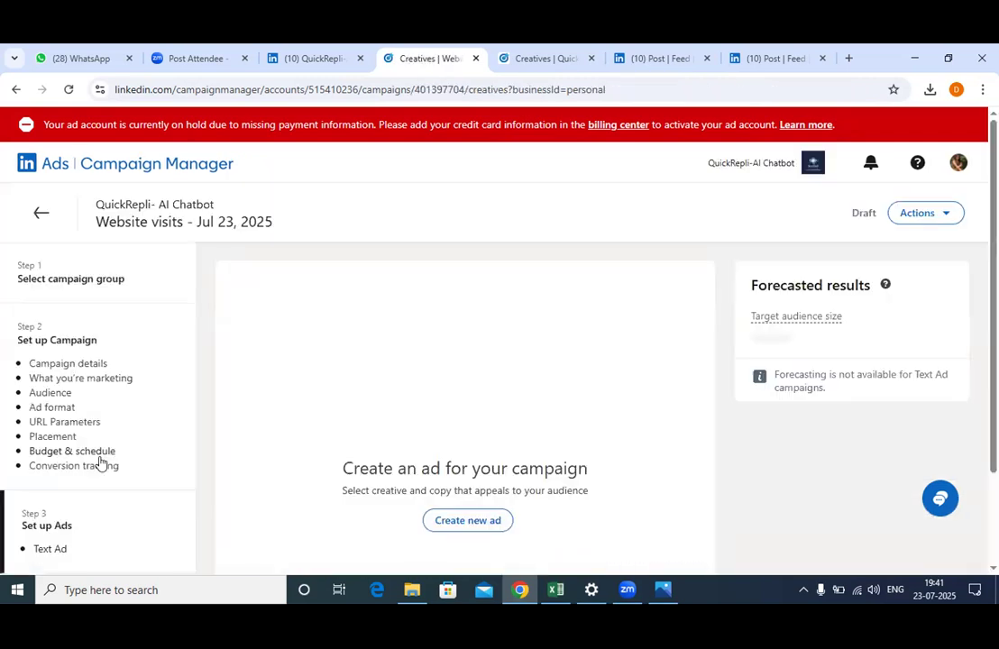
pyautogui.scroll(-2, 289, 348)
pyautogui.scroll(2, 277, 341)
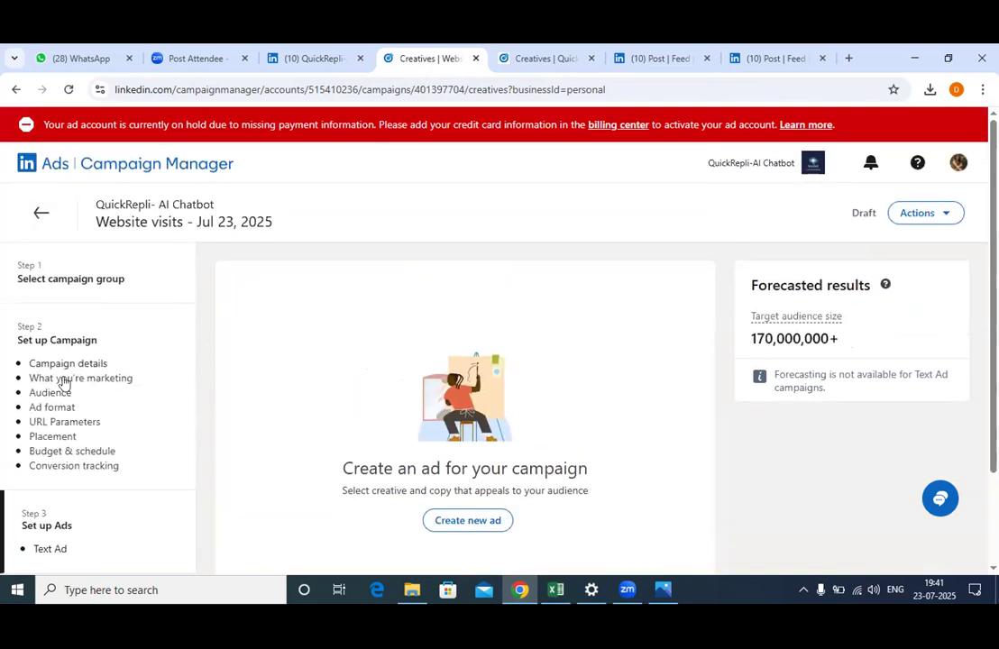
pyautogui.scroll(-1, 78, 424)
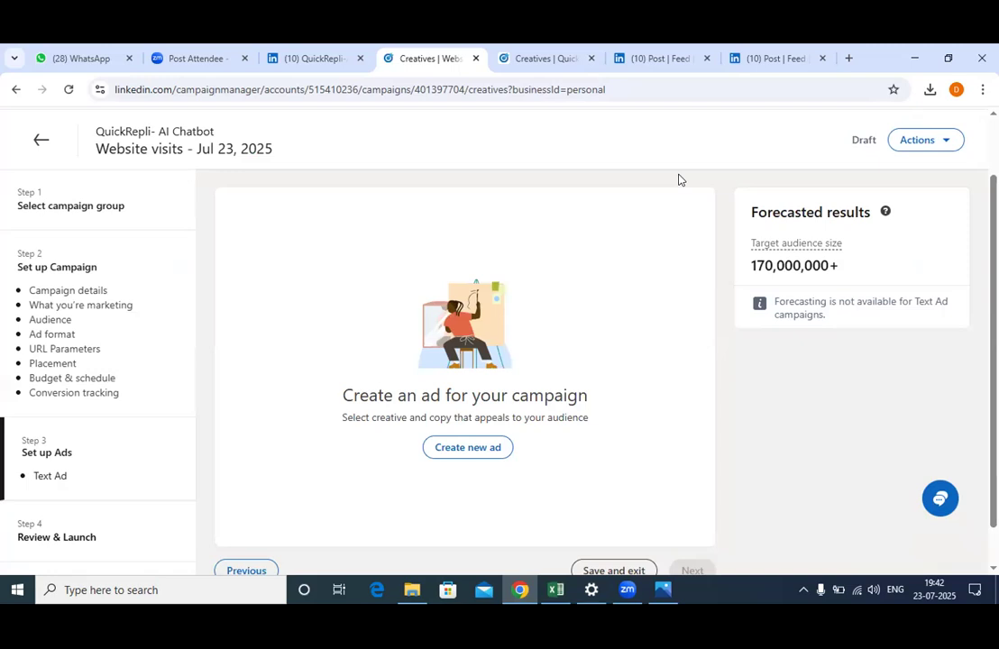
pyautogui.scroll(-1, 135, 255)
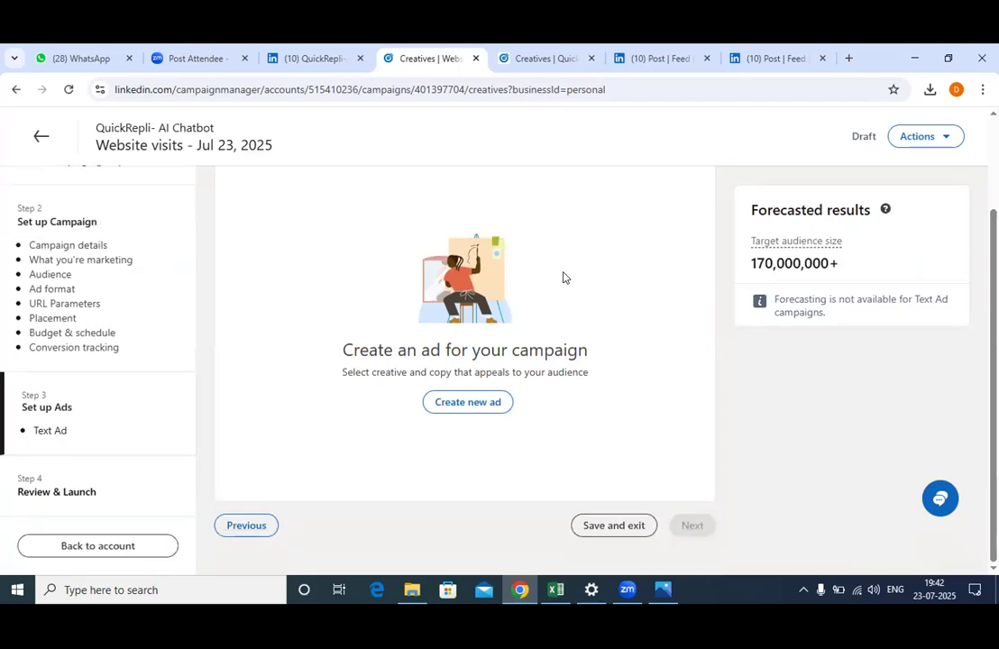
# Review the audience settings of the Website visits - Jul 23, 2025 campaign, including location, profile language and targeting attributes.
pyautogui.click(56, 278)
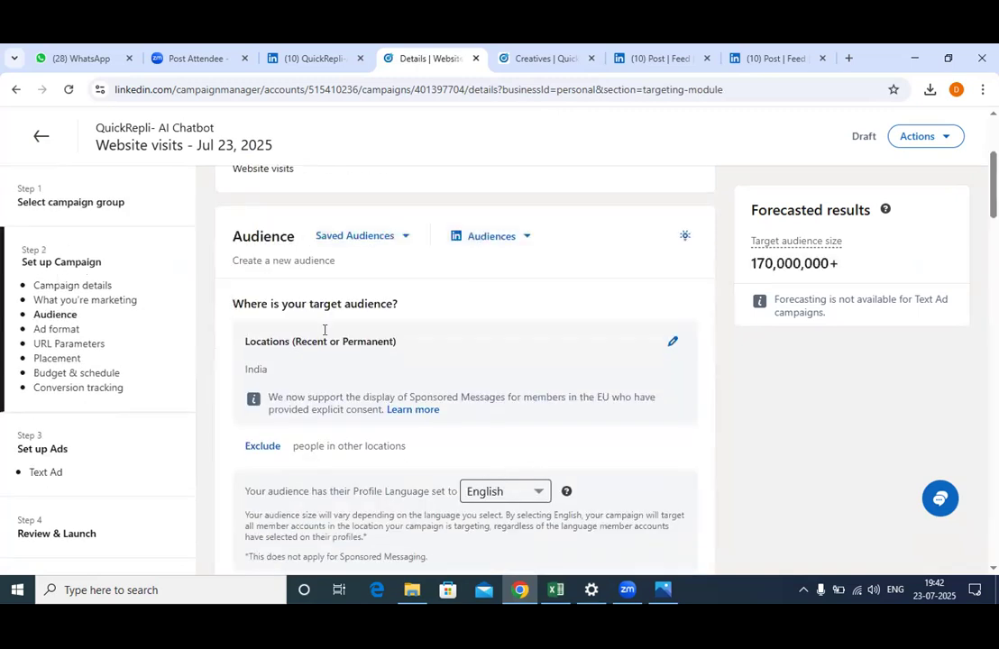
pyautogui.scroll(-5, 330, 330)
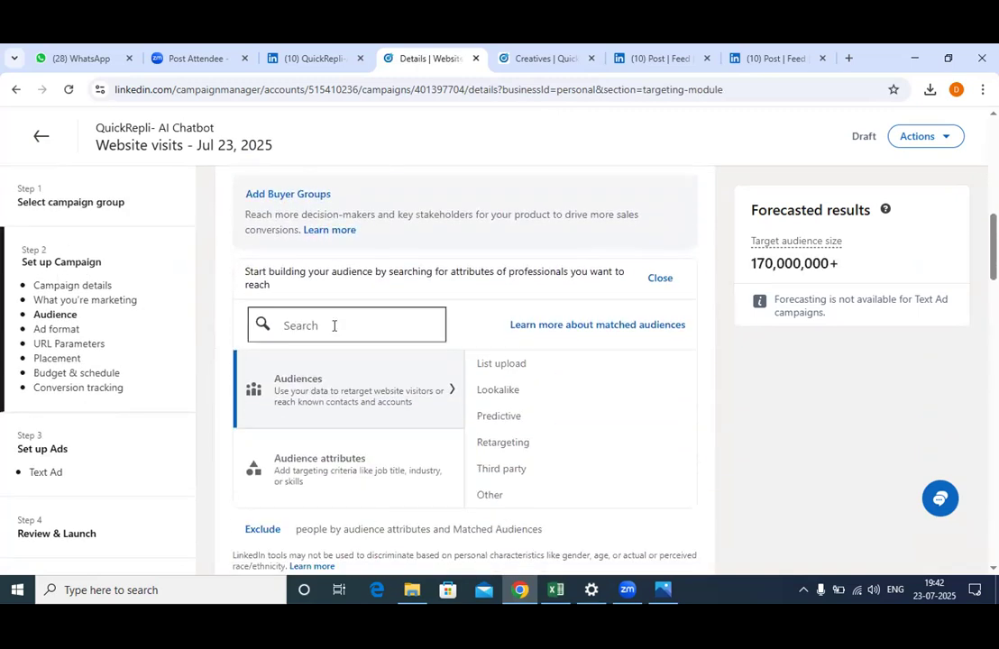
pyautogui.scroll(-2, 333, 328)
pyautogui.scroll(4, 334, 331)
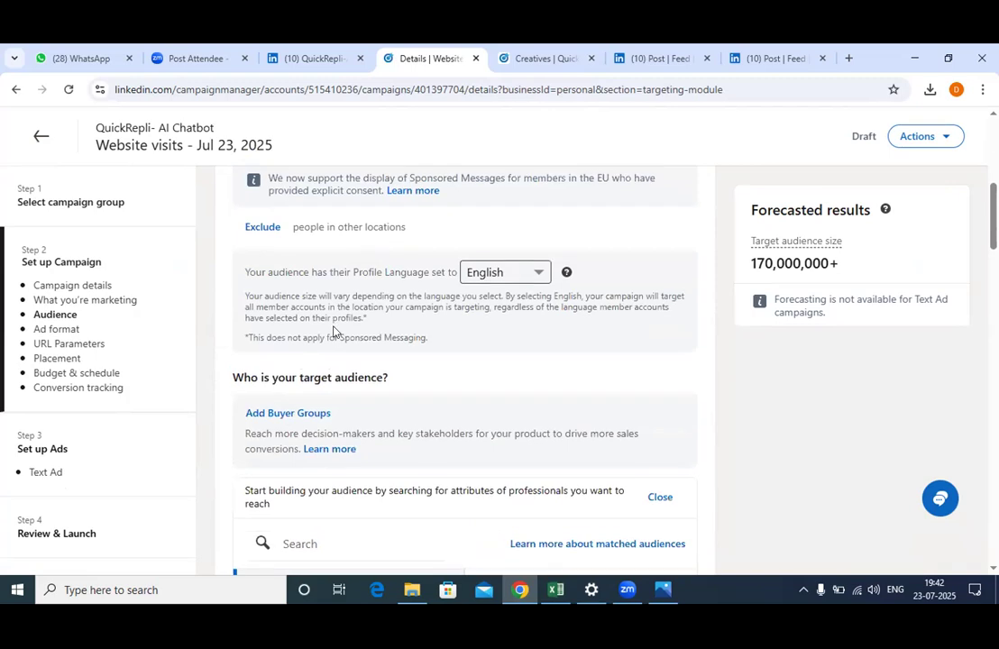
pyautogui.scroll(3, 334, 331)
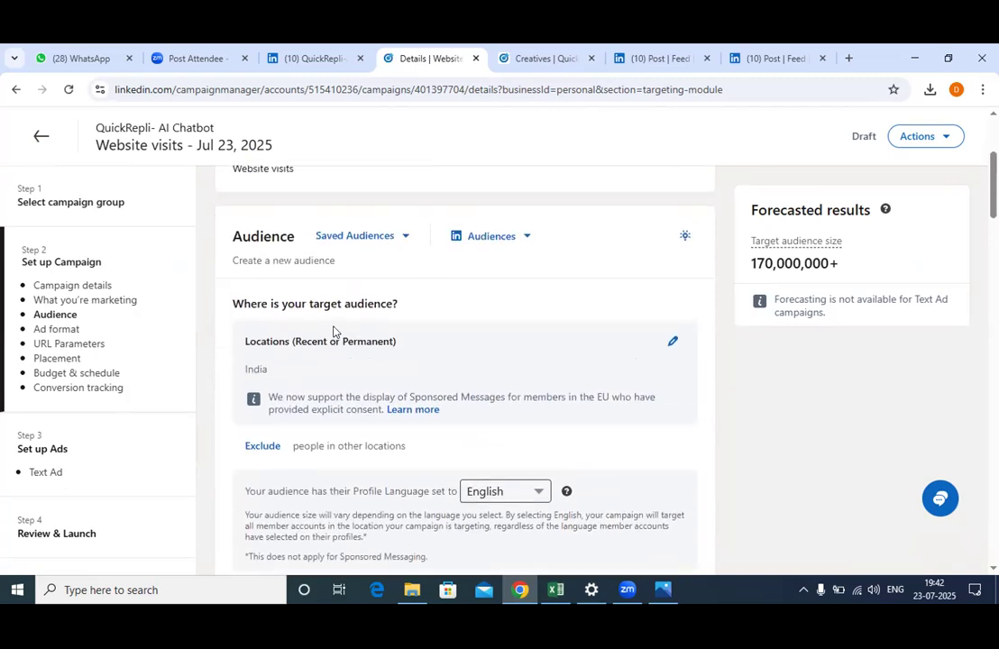
pyautogui.scroll(-4, 333, 331)
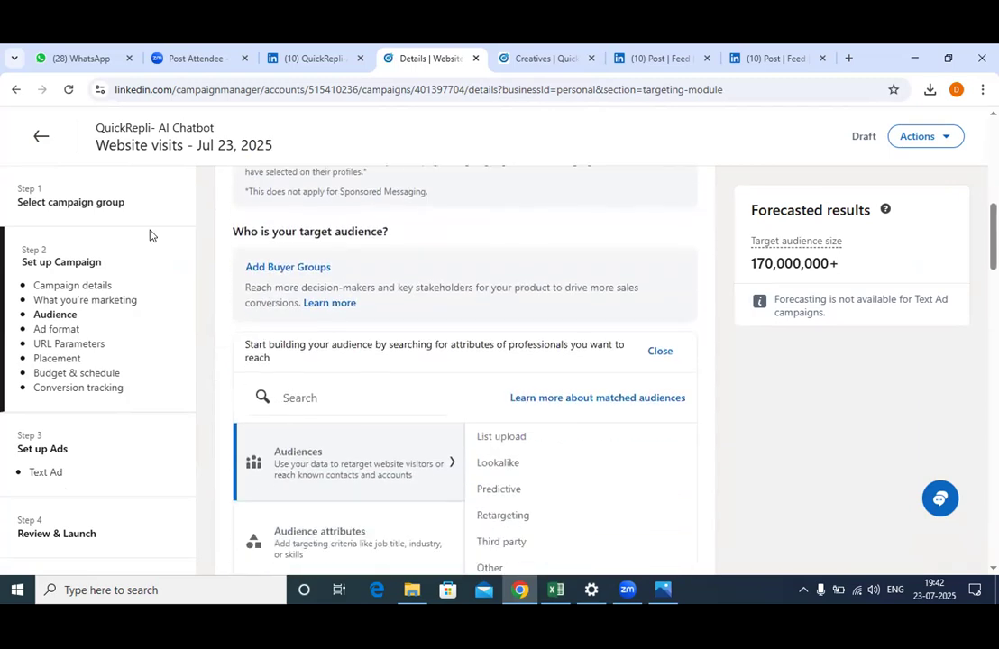
# Leave the draft, check the ads of the Website visits - Jul 23, 2025 campaign, and go back to the campaign list.
pyautogui.click(50, 137)
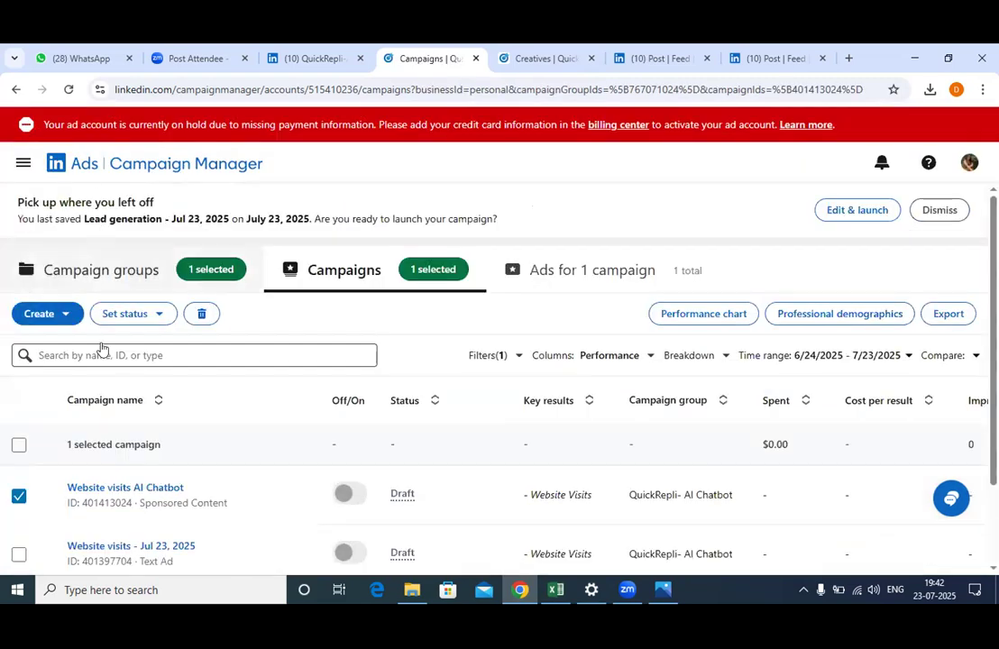
pyautogui.scroll(-1, 162, 487)
pyautogui.click(148, 479)
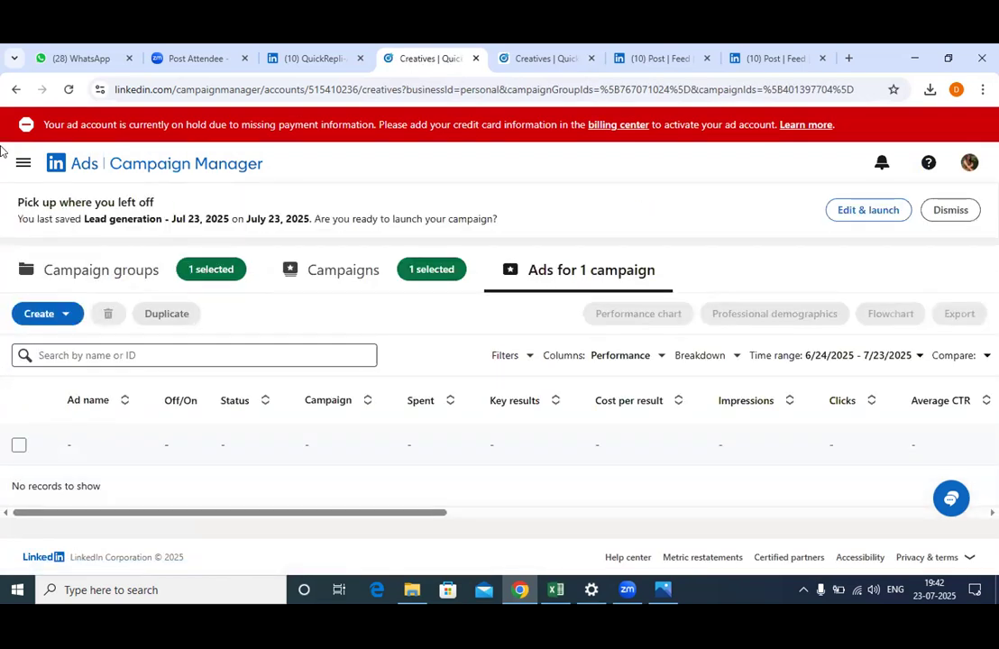
pyautogui.click(14, 90)
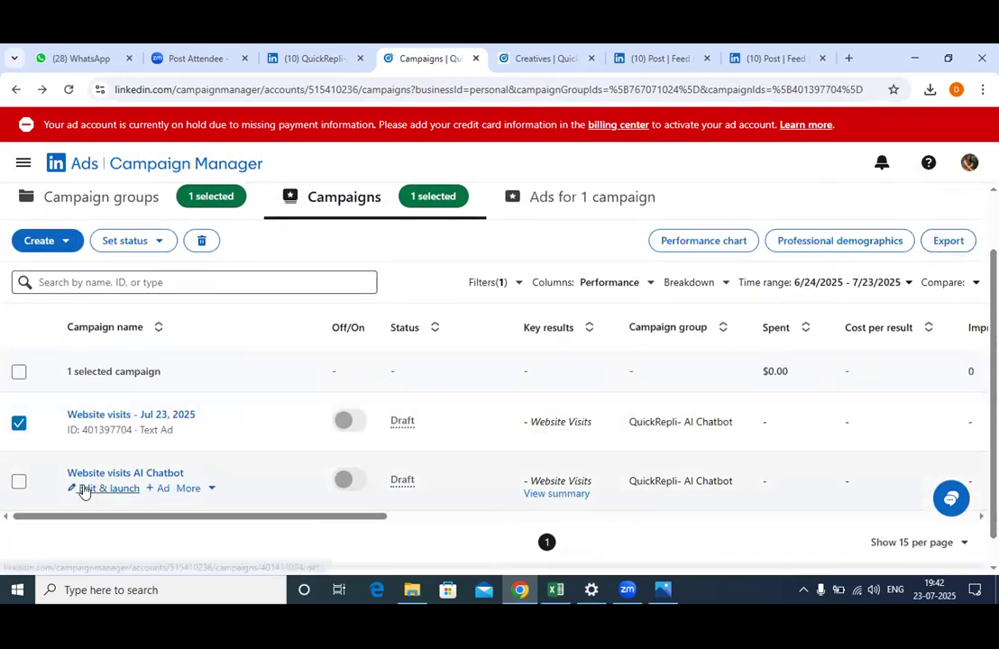
# Open the Website visits AI Chatbot draft for editing and review its audience location, language and included targeting attributes.
pyautogui.click(86, 490)
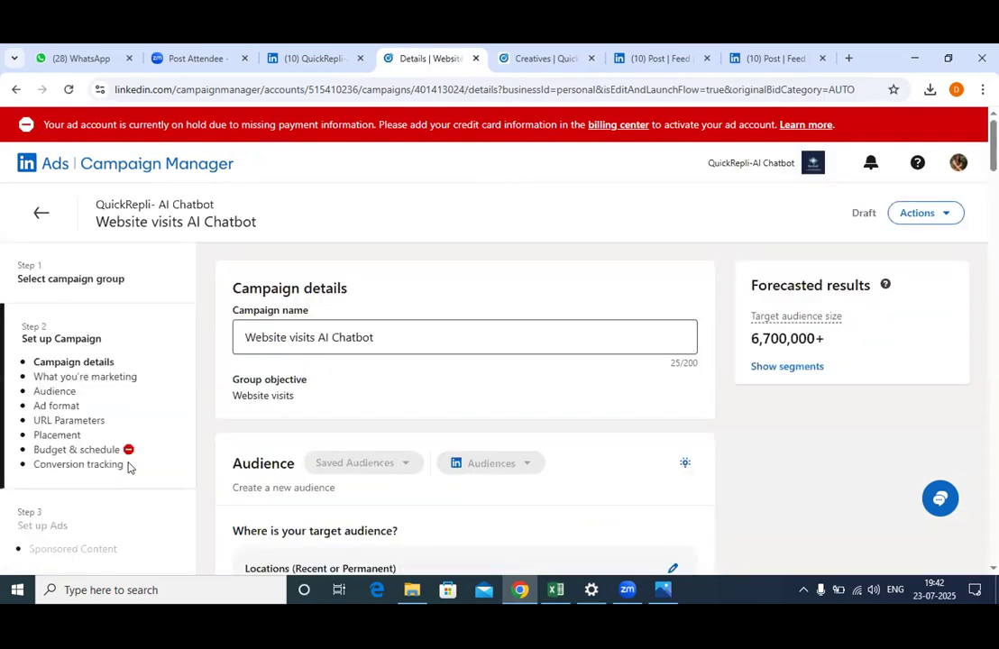
pyautogui.scroll(-3, 321, 486)
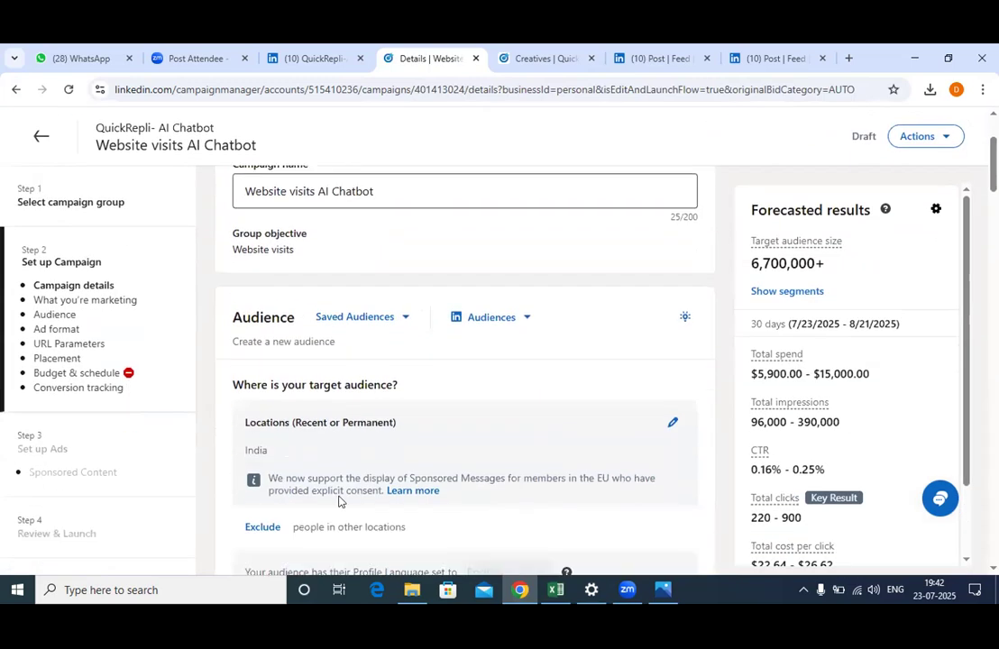
pyautogui.scroll(-4, 339, 502)
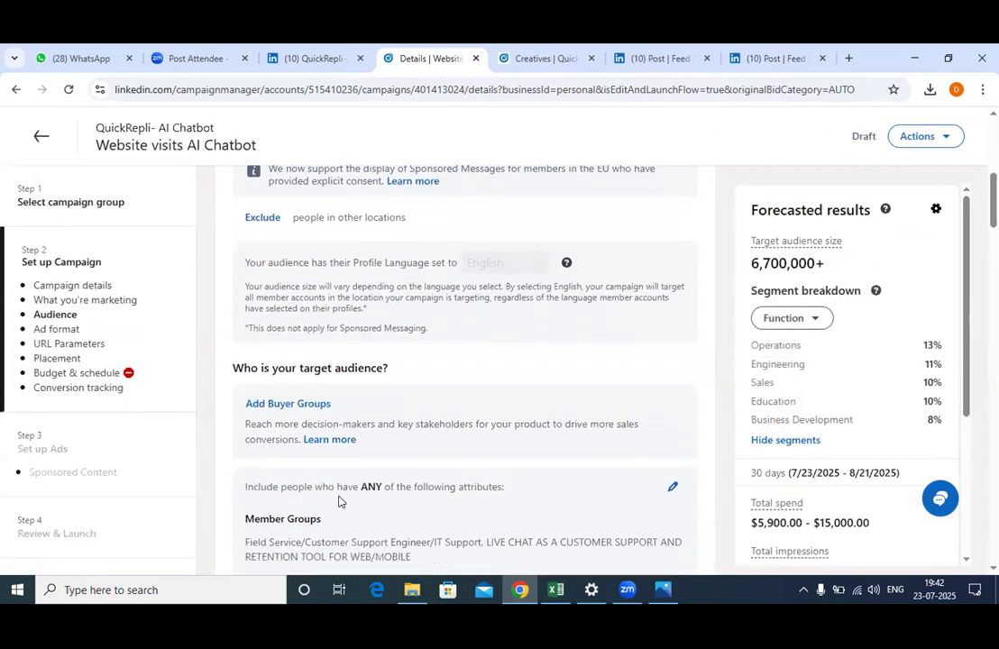
pyautogui.scroll(-2, 339, 499)
pyautogui.scroll(-1, 340, 501)
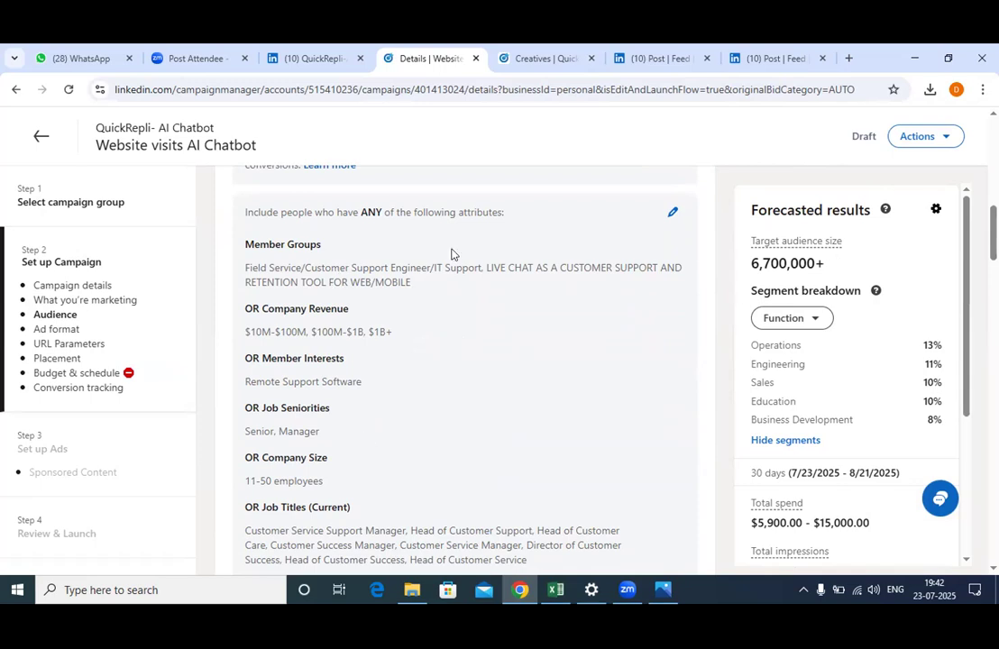
# Re-check the Website visits AI Chatbot audience, covering location, profile language, member groups, company revenue, interests, job seniorities and company size.
pyautogui.scroll(3, 451, 252)
pyautogui.scroll(1, 427, 253)
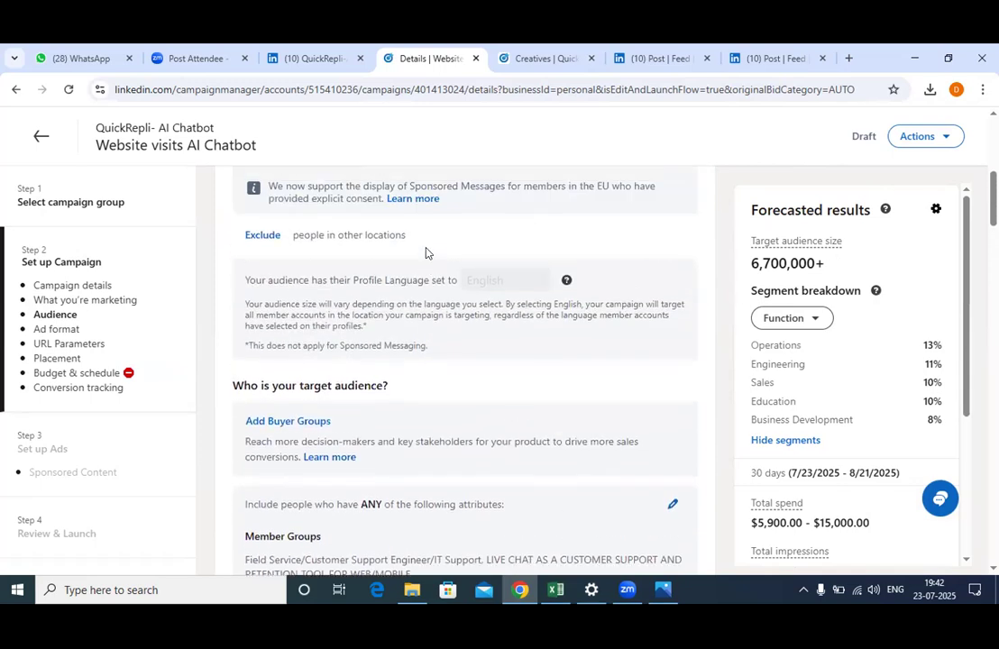
pyautogui.scroll(-3, 426, 252)
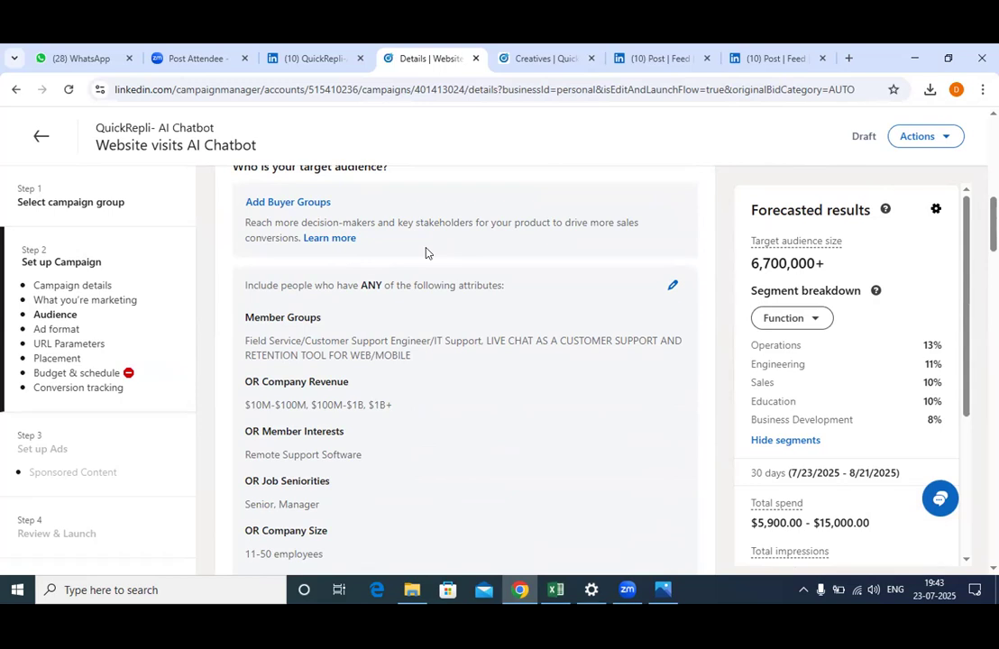
pyautogui.scroll(-1, 324, 473)
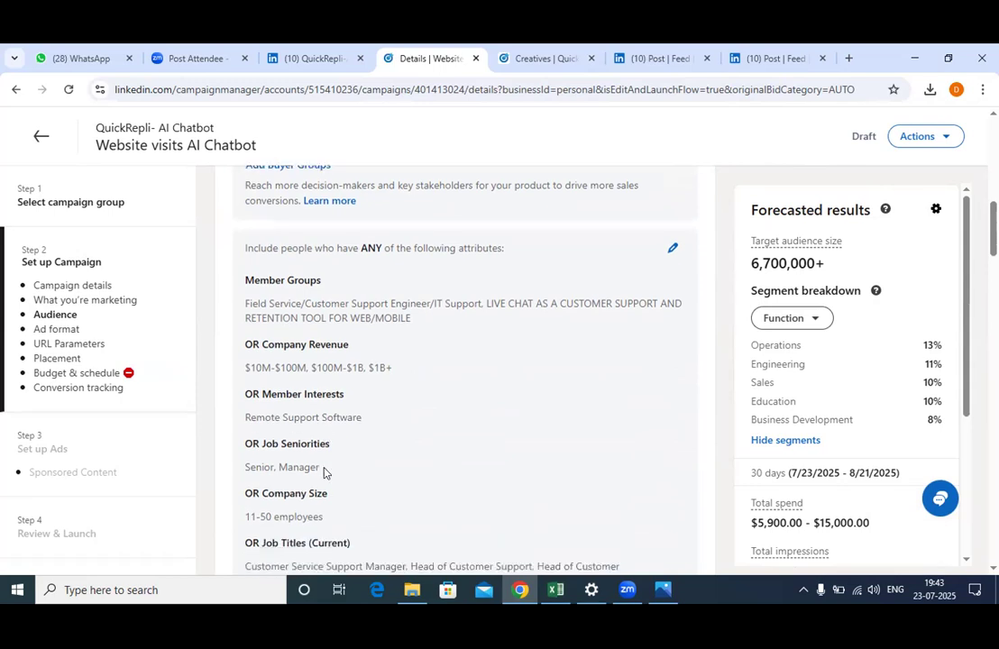
pyautogui.scroll(-1, 326, 473)
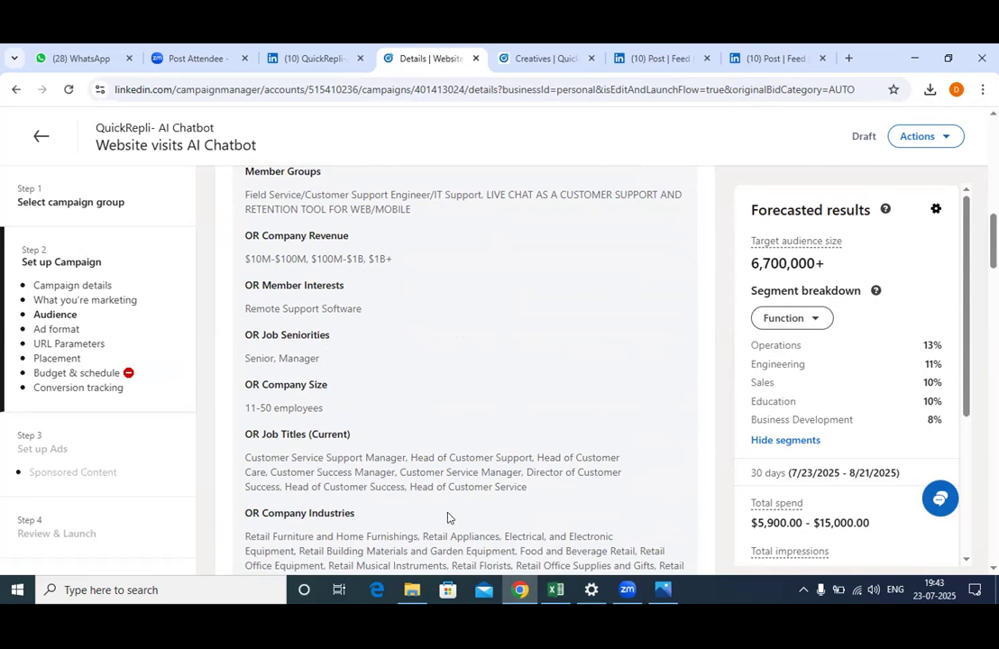
pyautogui.scroll(1, 502, 331)
pyautogui.scroll(3, 498, 330)
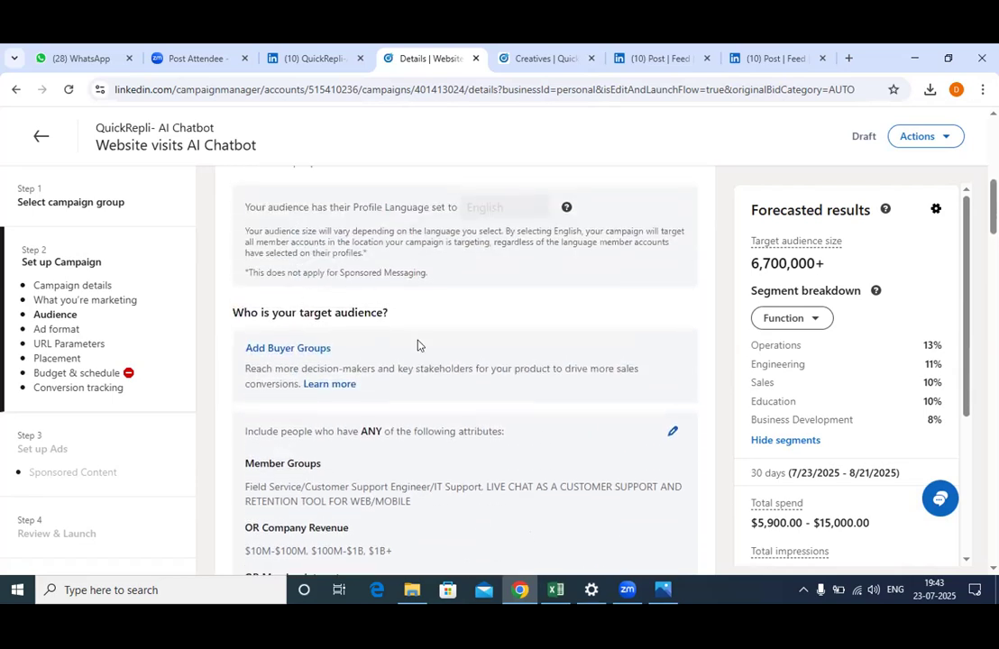
pyautogui.scroll(3, 418, 344)
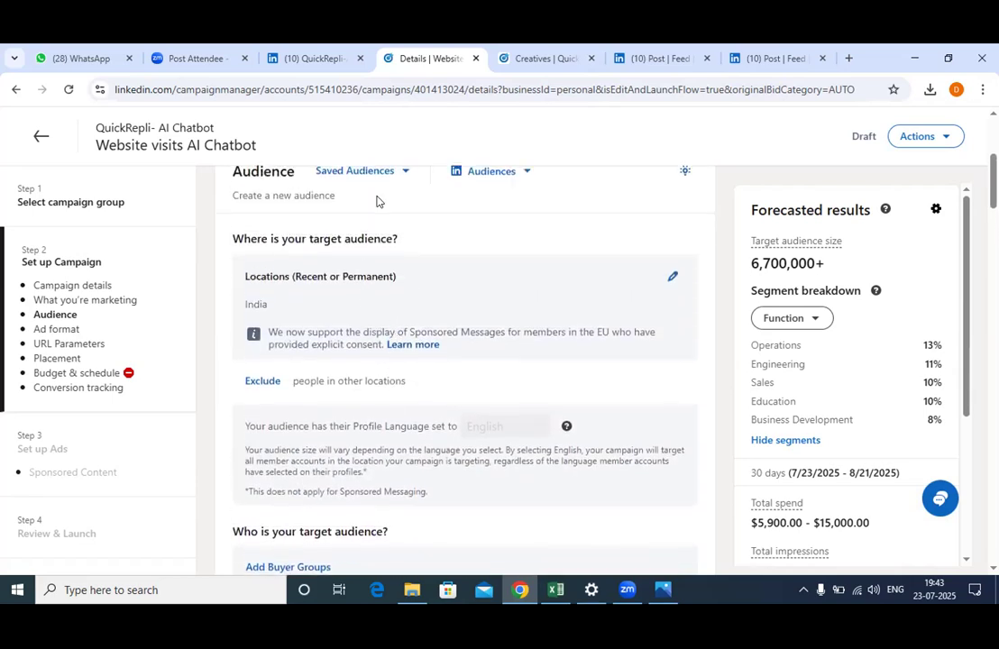
# Examine the job titles, company industries and job functions of the audience, plus the additional company growth rate condition.
pyautogui.scroll(-6, 464, 463)
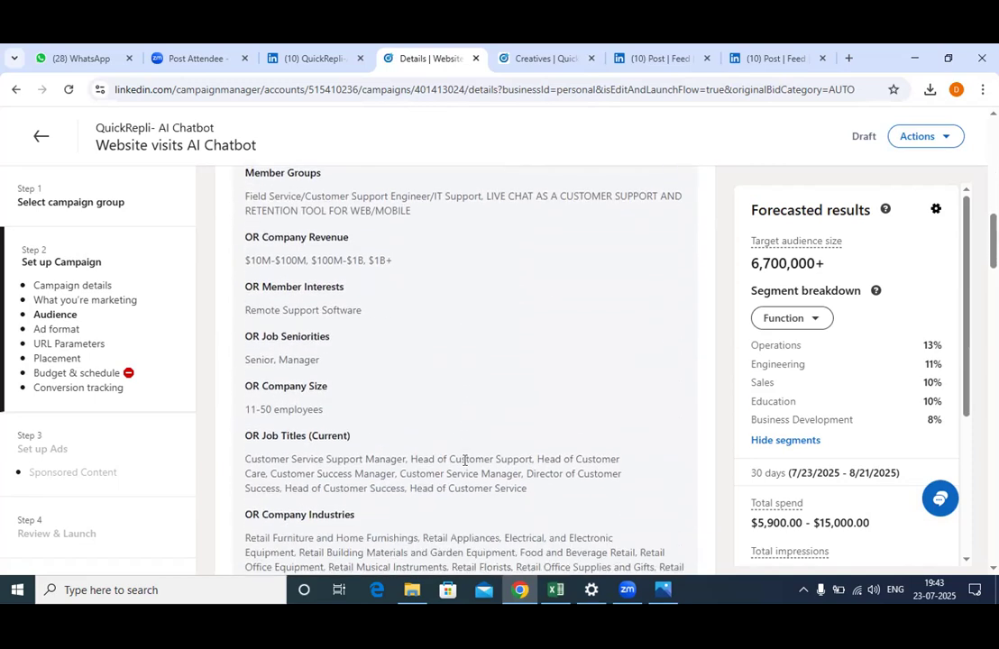
pyautogui.scroll(-2, 464, 461)
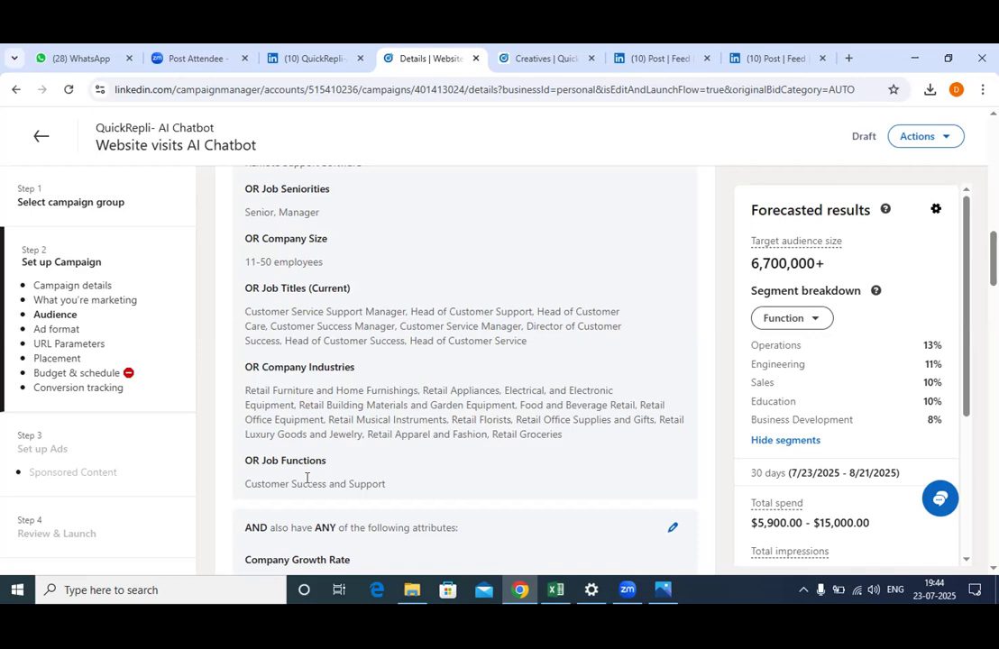
pyautogui.scroll(-1, 306, 478)
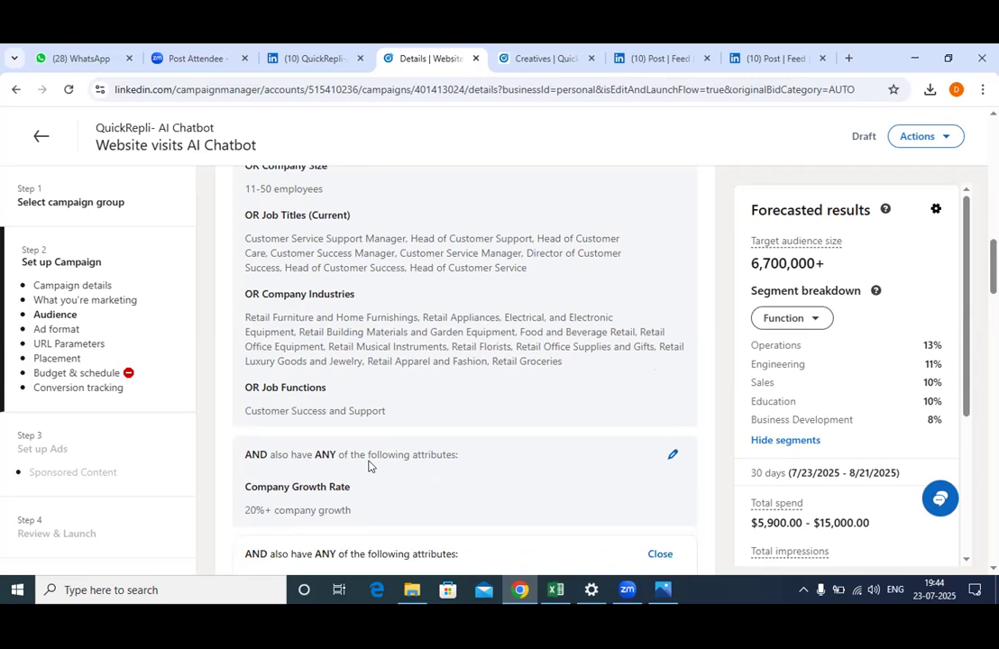
pyautogui.scroll(-1, 379, 361)
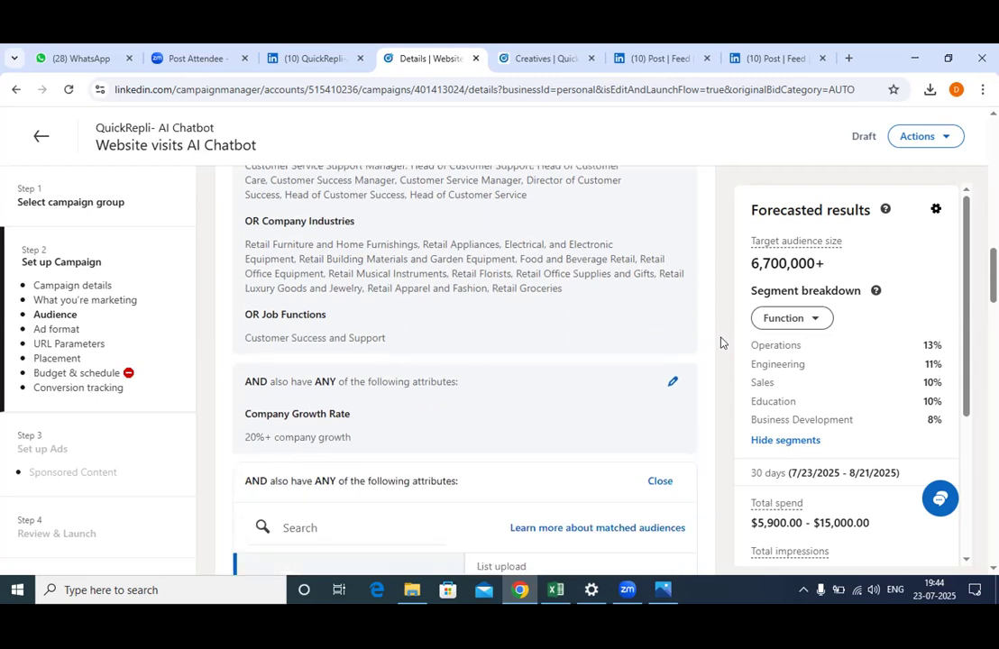
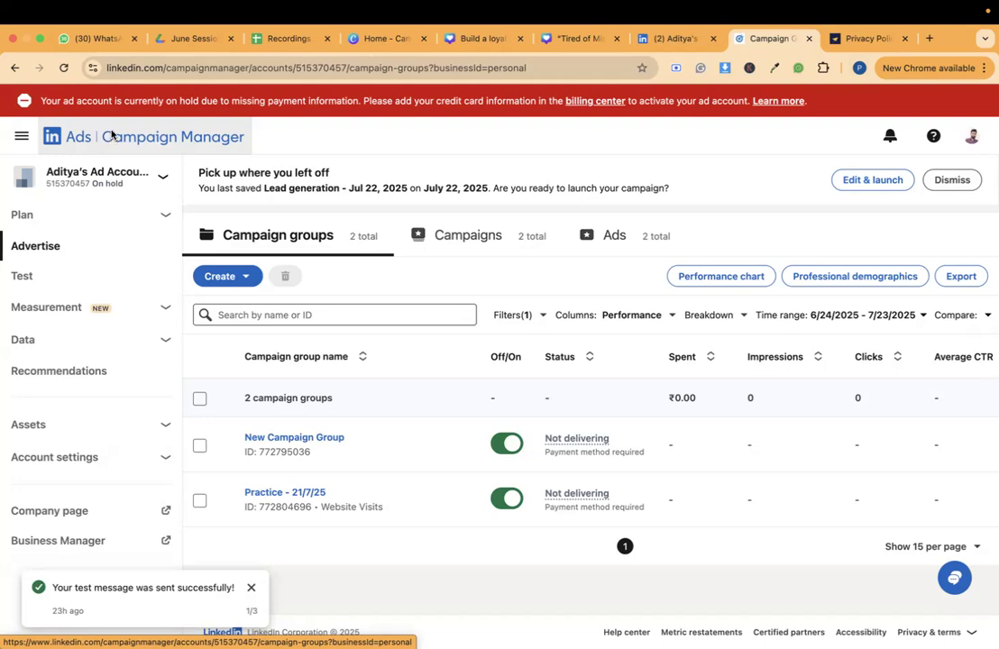
# Switch to the other Campaign Manager account's campaigns and start creating a new campaign.
pyautogui.click(414, 254)
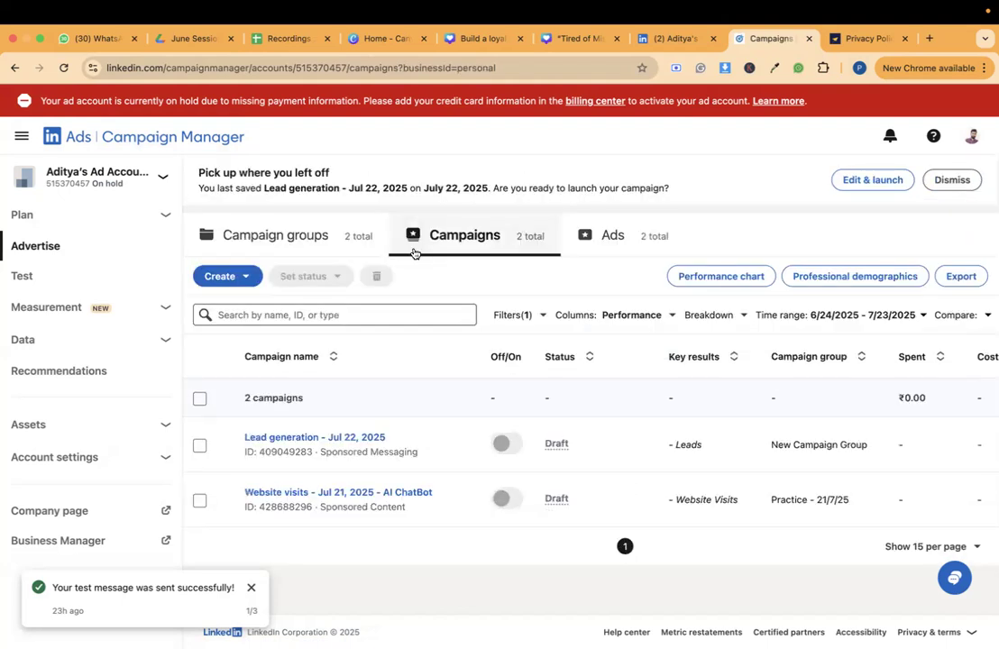
pyautogui.click(242, 280)
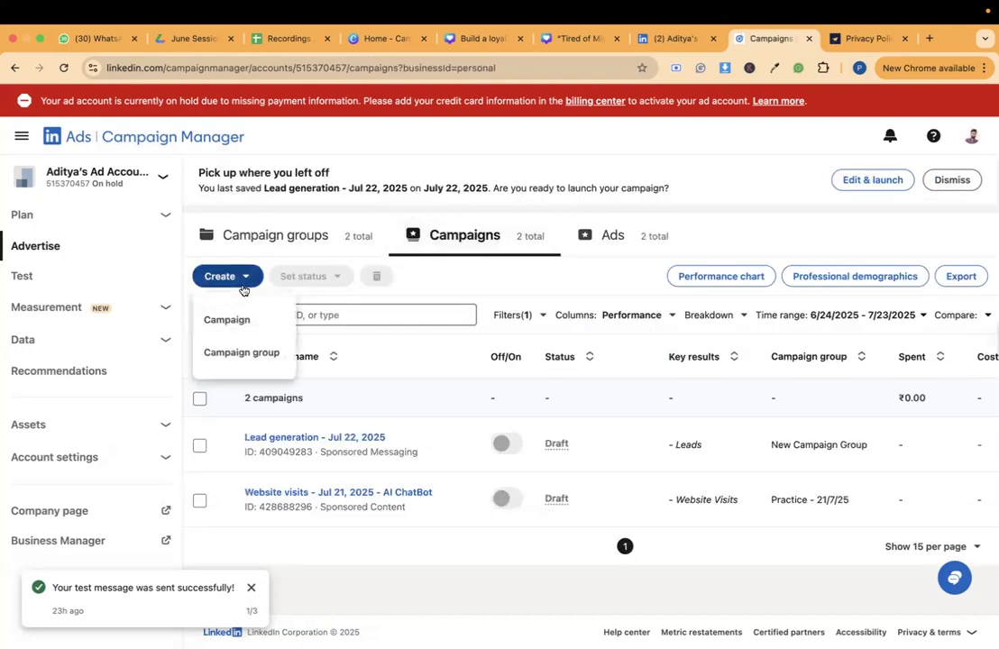
pyautogui.click(239, 321)
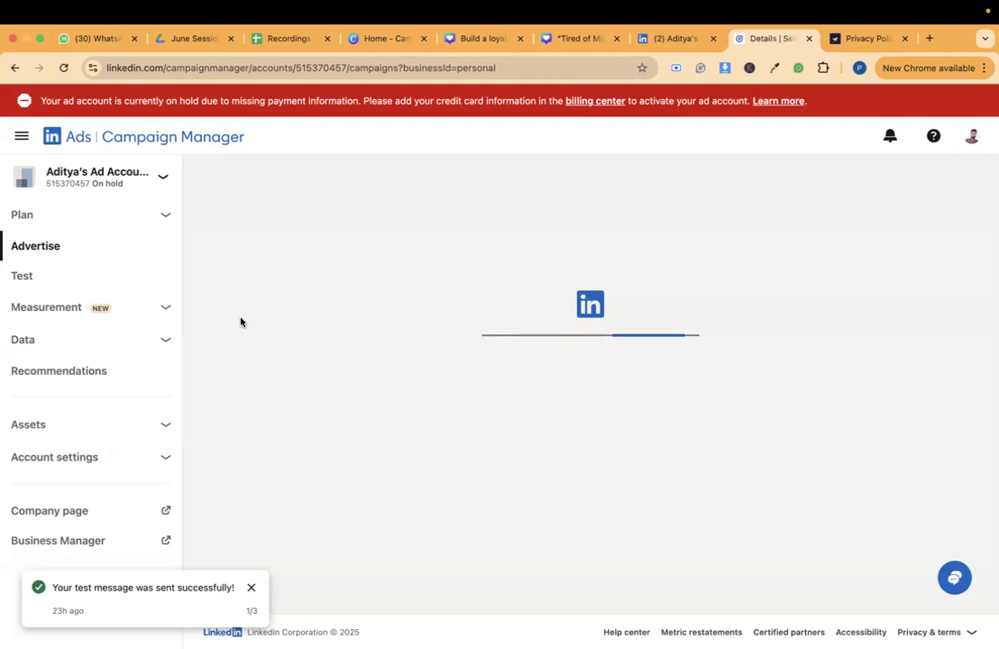
# Choose the Website conversions objective and the Classic campaign type for the new campaign.
pyautogui.scroll(-1, 241, 322)
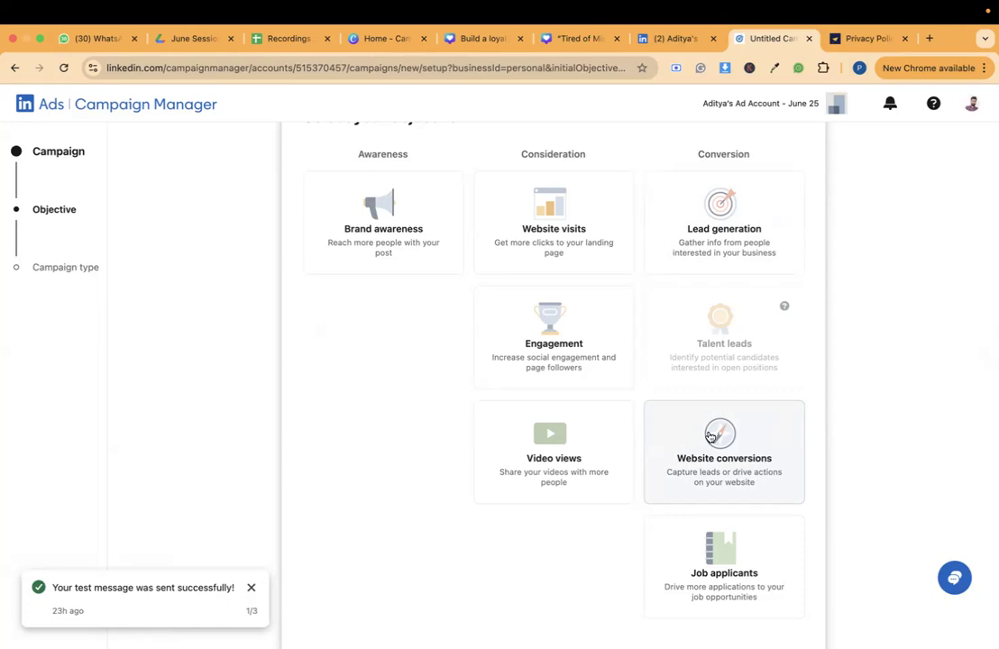
pyautogui.click(710, 437)
pyautogui.scroll(-2, 731, 505)
pyautogui.click(813, 583)
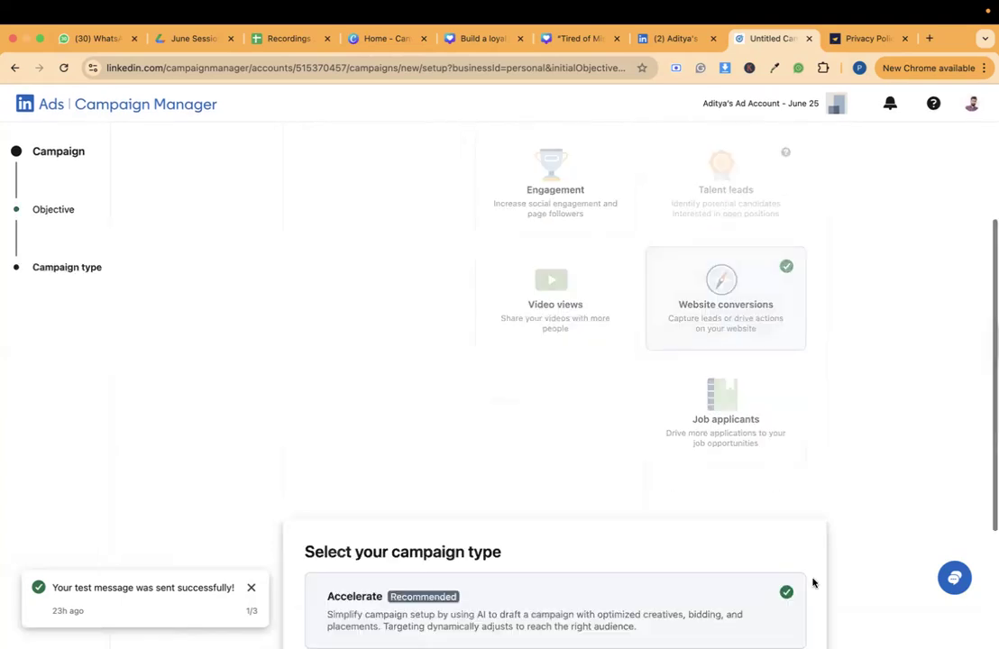
pyautogui.click(645, 501)
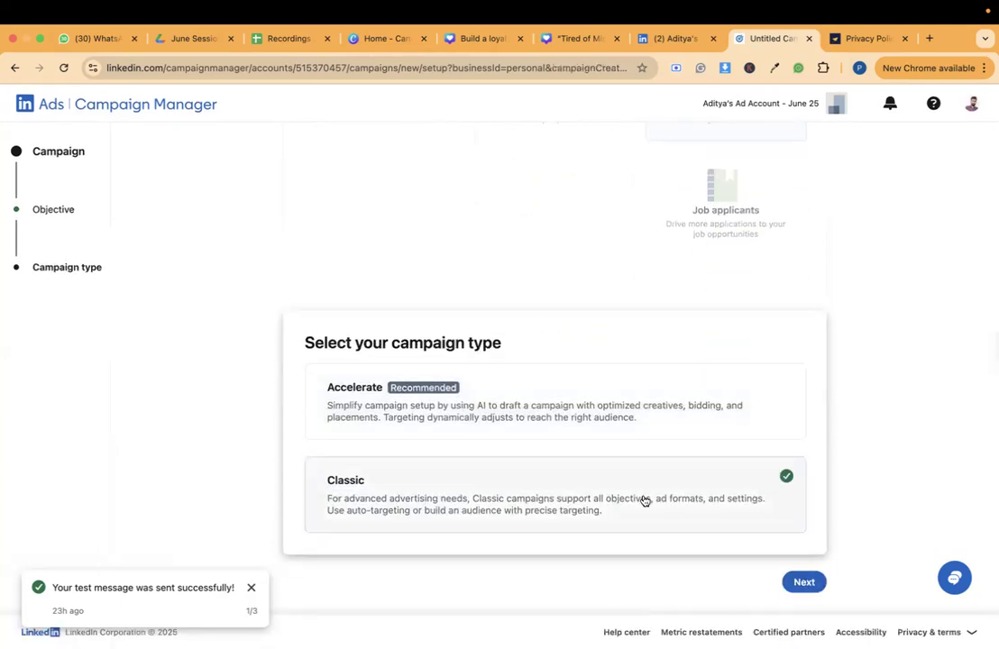
pyautogui.click(805, 584)
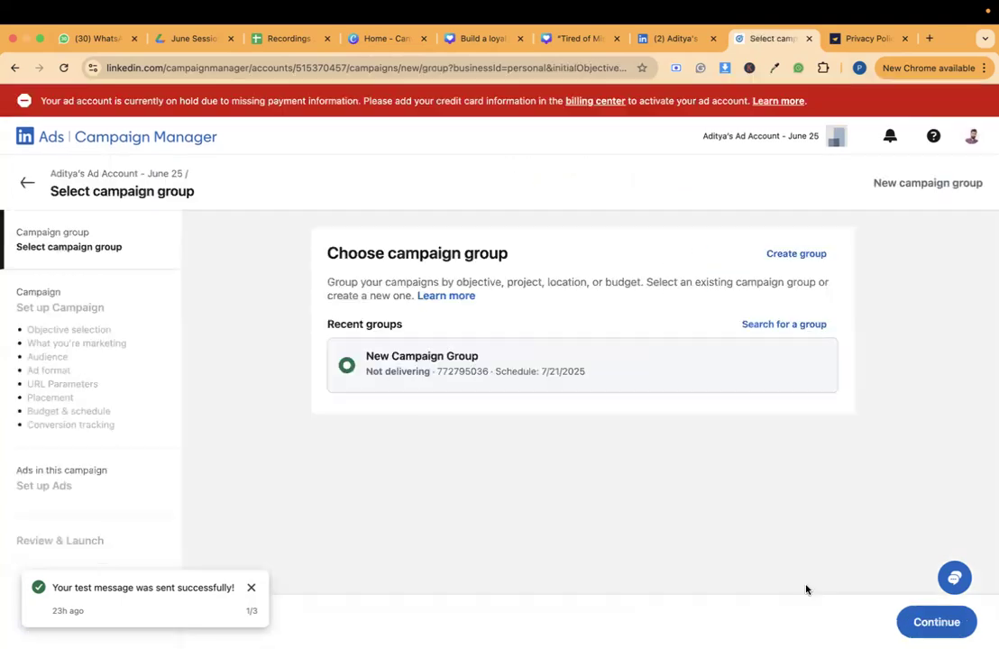
# Place the campaign in New Campaign Group and open its setup for a first look through the sections.
pyautogui.click(931, 622)
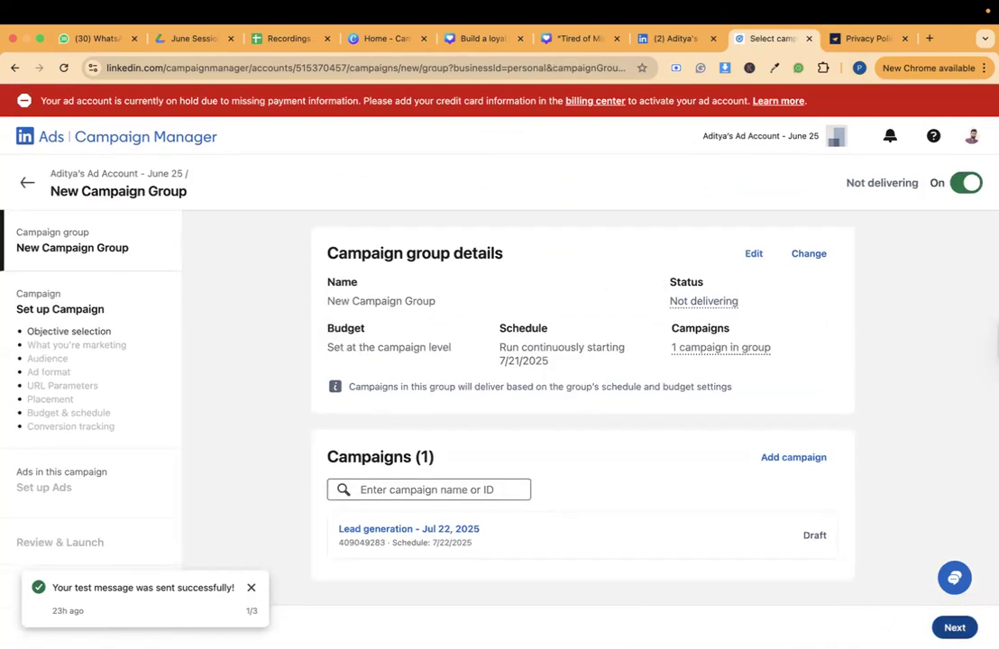
pyautogui.click(954, 628)
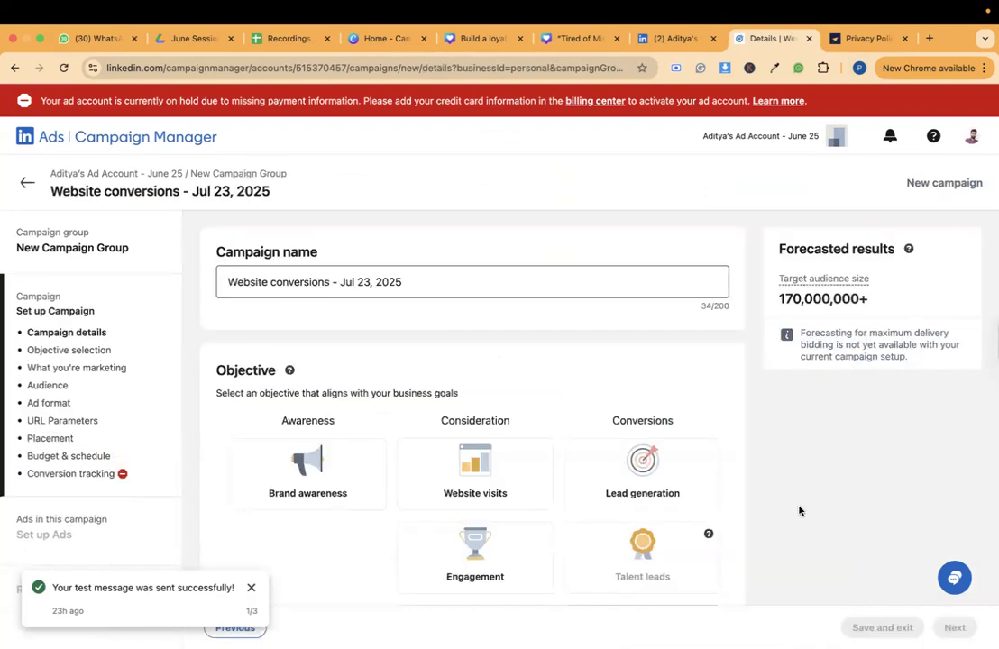
pyautogui.scroll(-5, 799, 510)
pyautogui.scroll(-5, 799, 510)
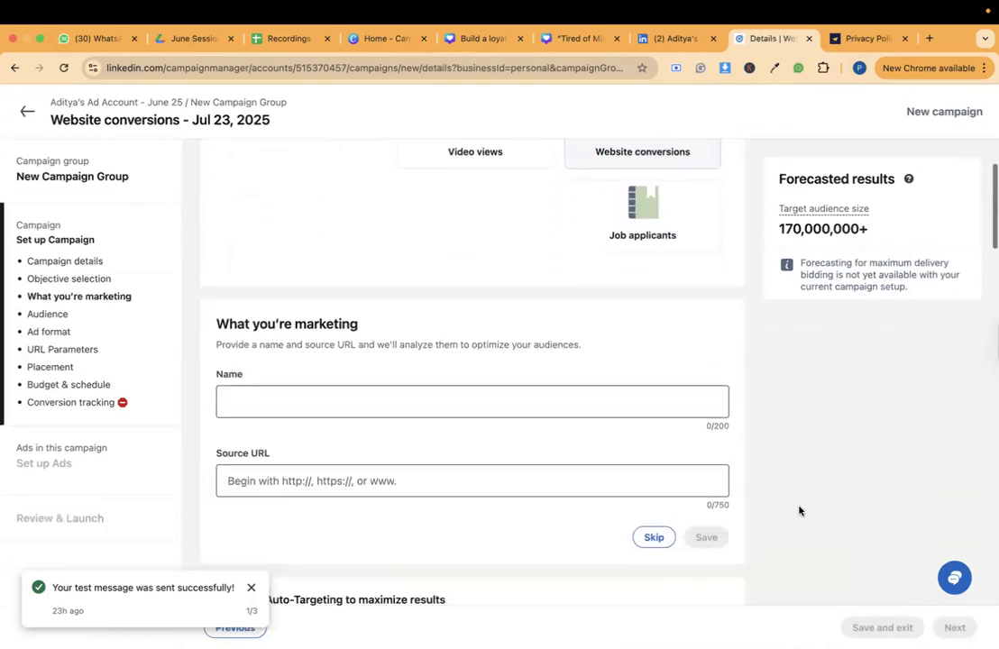
pyautogui.scroll(-3, 799, 510)
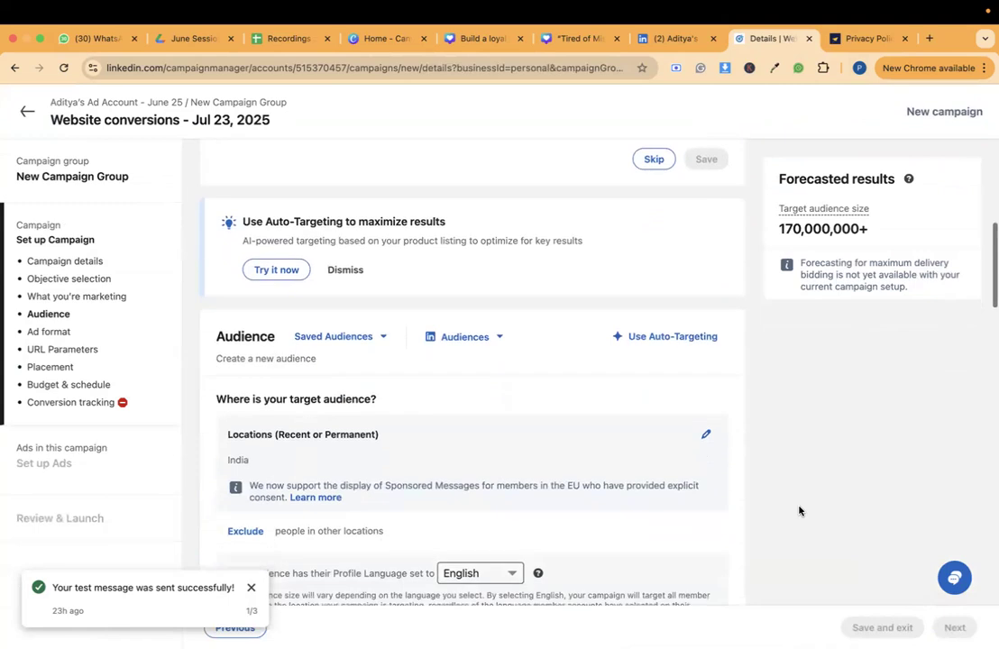
# Review the campaign name field and the selected objective in the Website conversions campaign setup.
pyautogui.scroll(12, 799, 511)
pyautogui.click(425, 286)
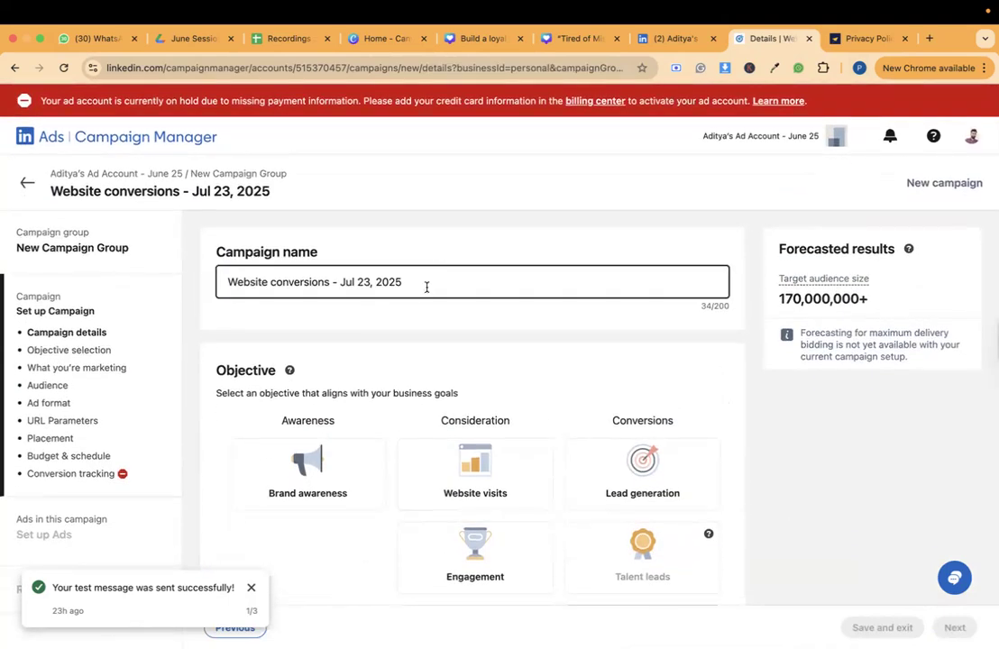
pyautogui.click(231, 281)
pyautogui.click(458, 286)
pyautogui.scroll(-2, 458, 287)
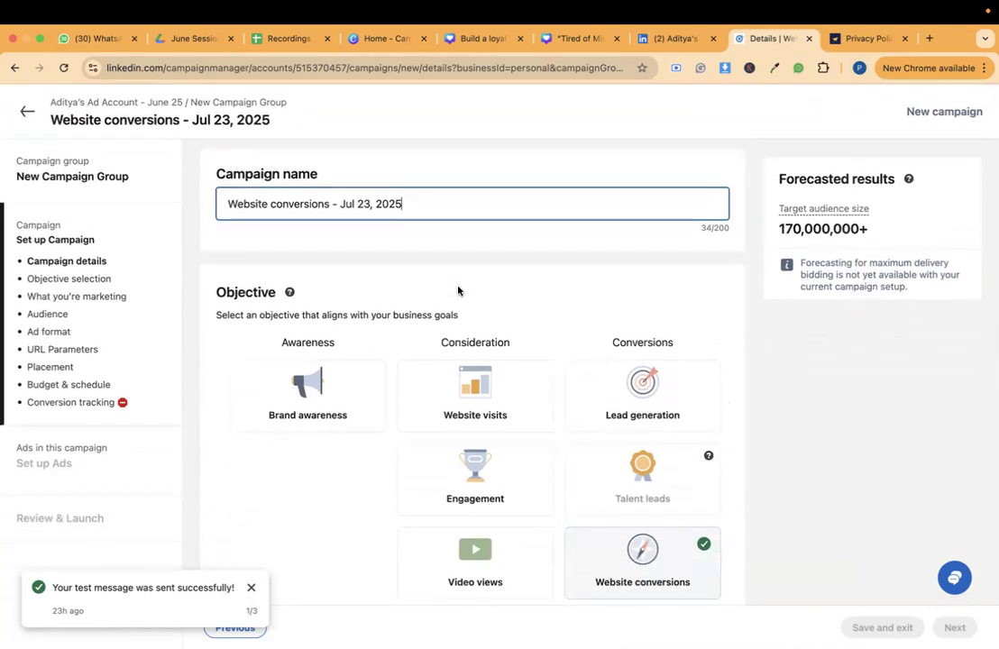
pyautogui.scroll(-2, 458, 290)
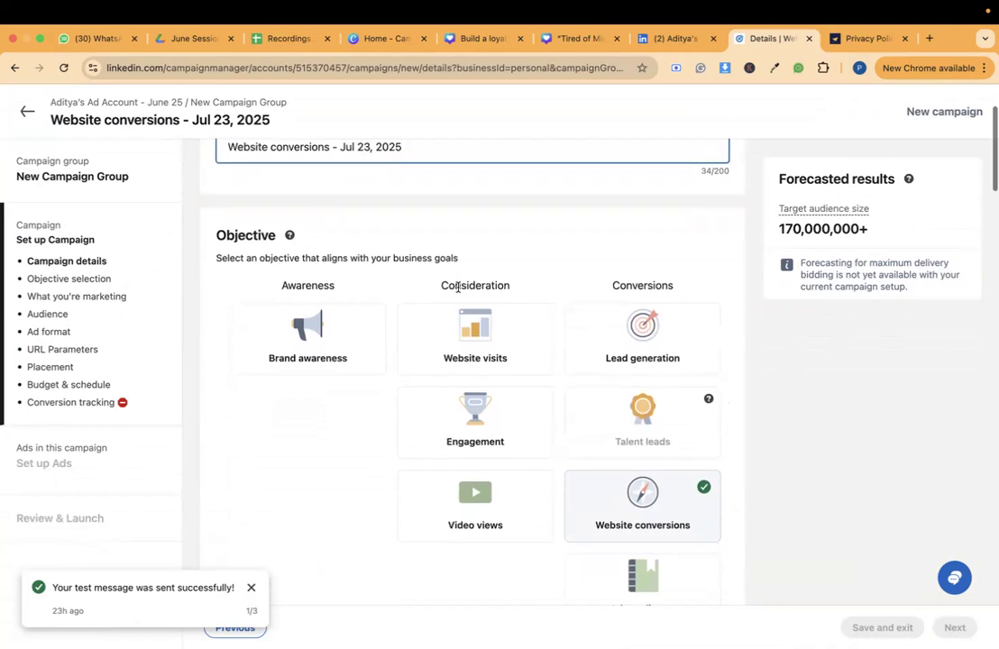
pyautogui.scroll(-3, 459, 287)
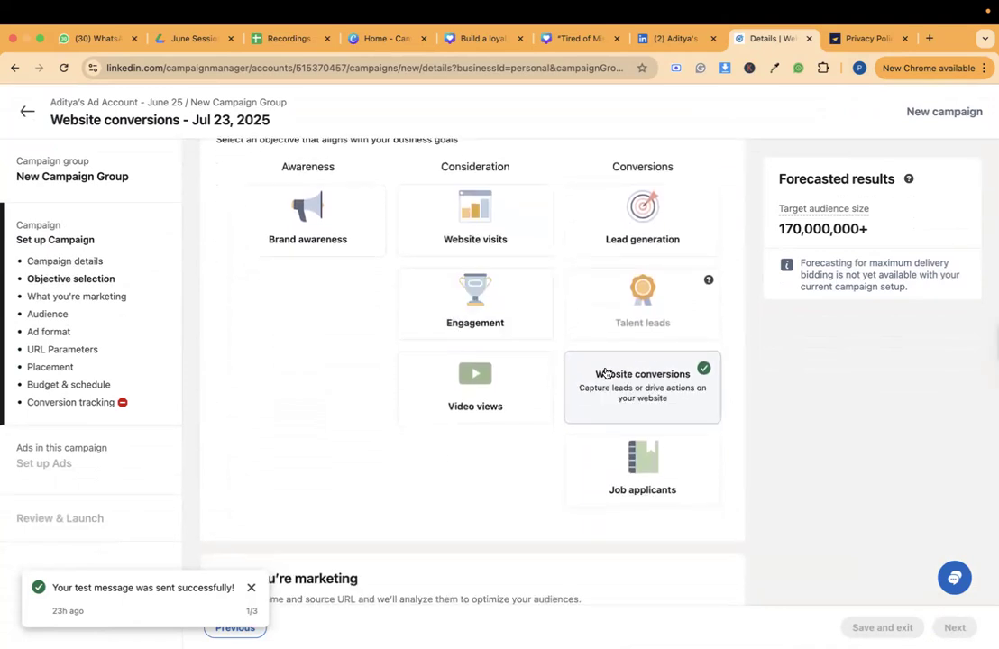
# Go through the product marketing fields and the audience location, profile language and targeting options.
pyautogui.scroll(-8, 605, 371)
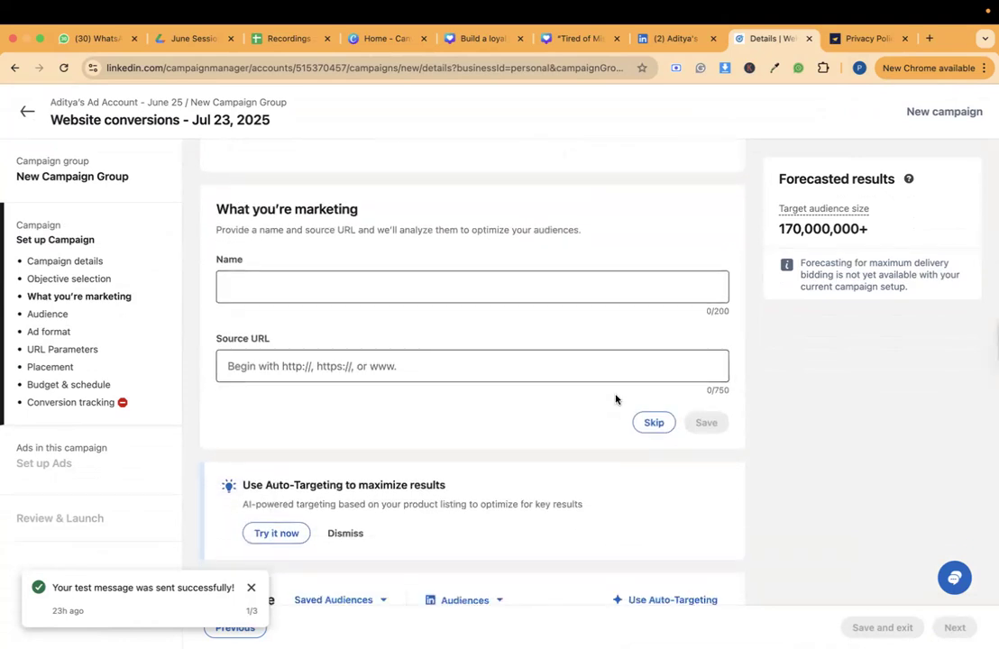
pyautogui.scroll(-3, 617, 397)
pyautogui.scroll(-7, 616, 400)
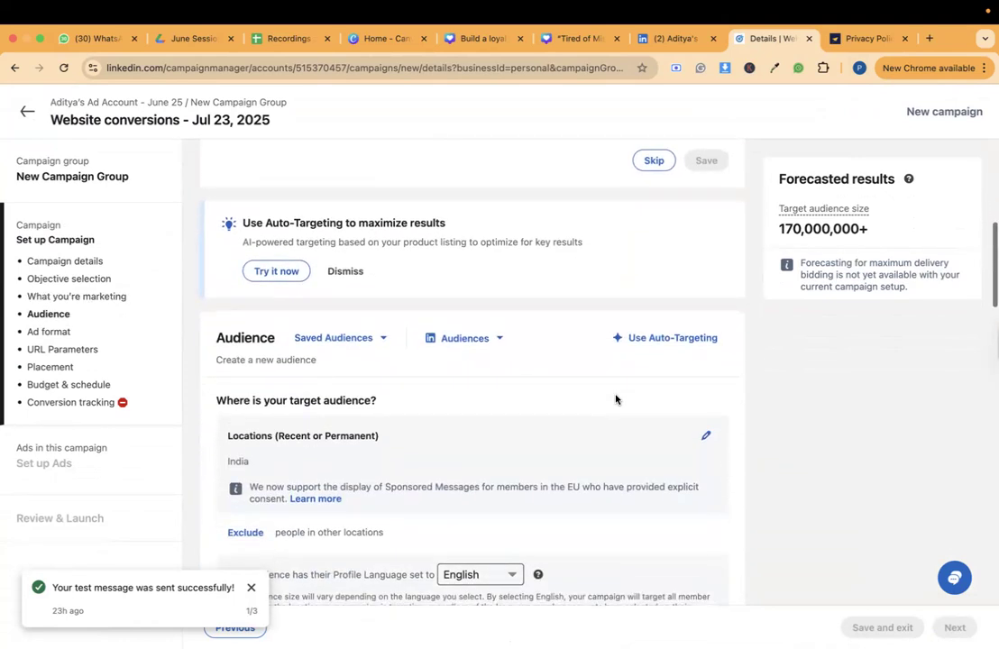
pyautogui.scroll(-3, 616, 400)
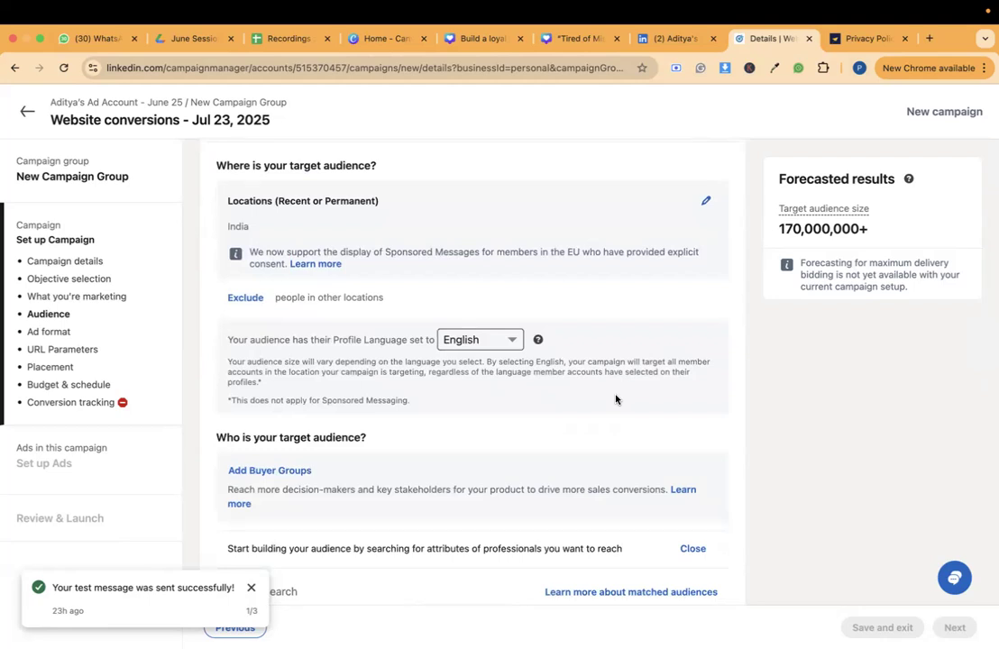
pyautogui.scroll(-7, 616, 400)
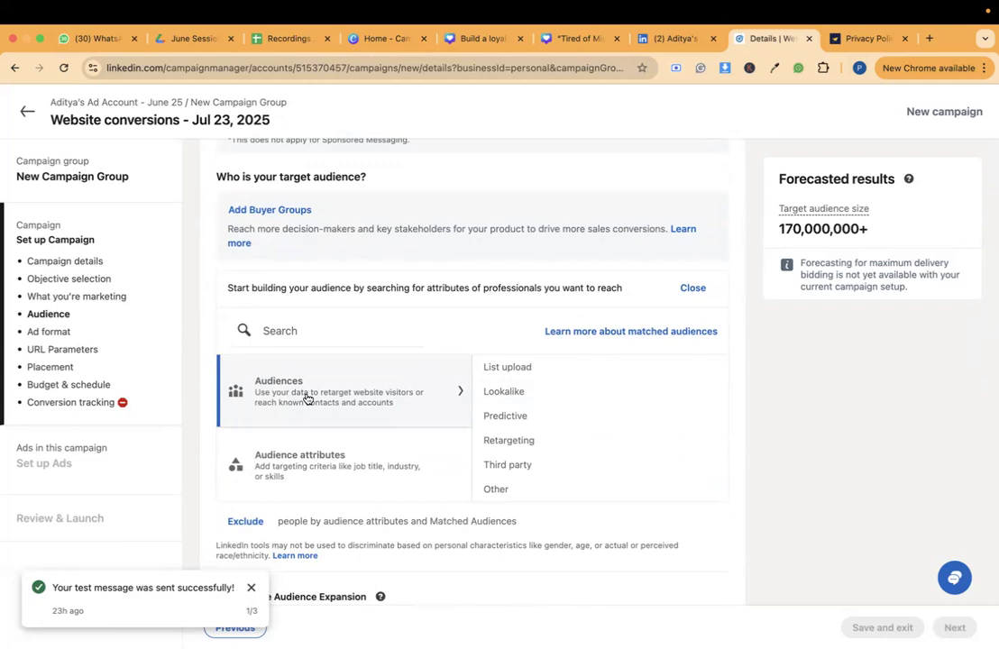
# Inspect the company list upload form for matched audiences, cancel it and return to the list upload types.
pyautogui.click(507, 374)
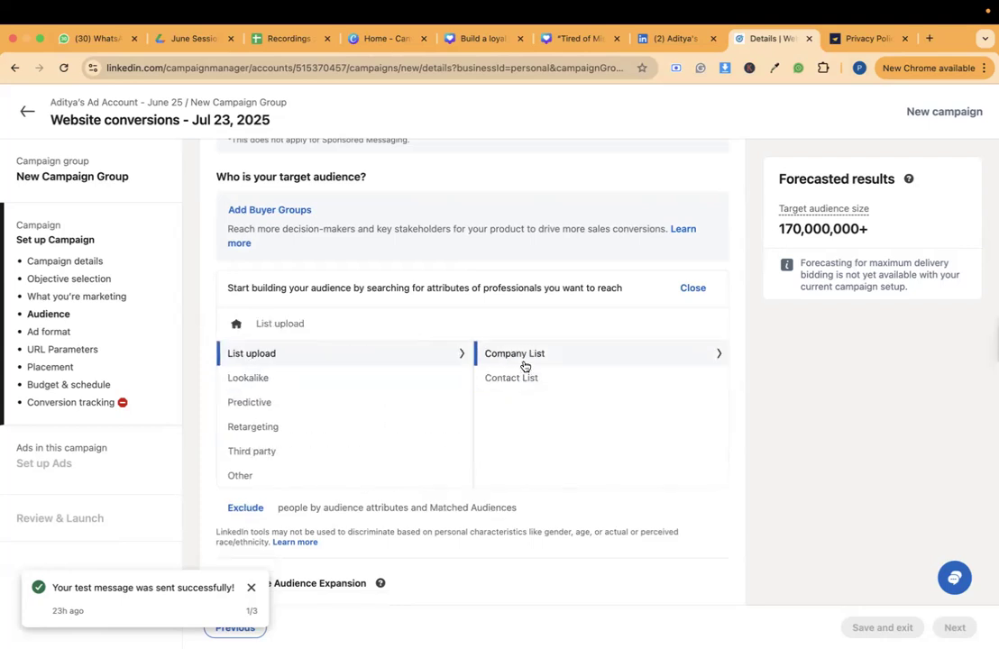
pyautogui.click(524, 364)
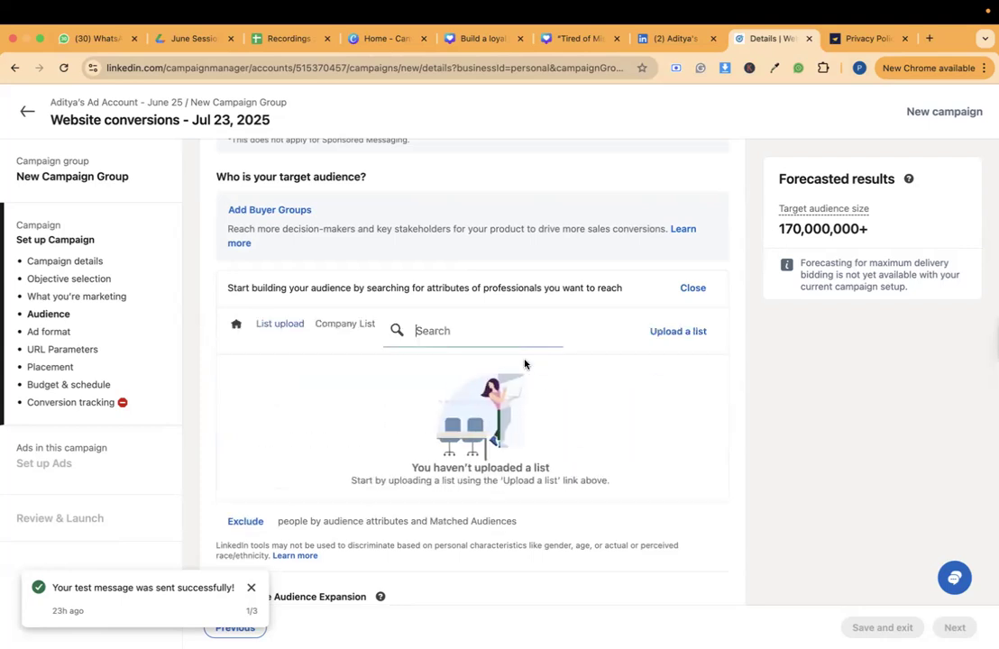
pyautogui.click(688, 335)
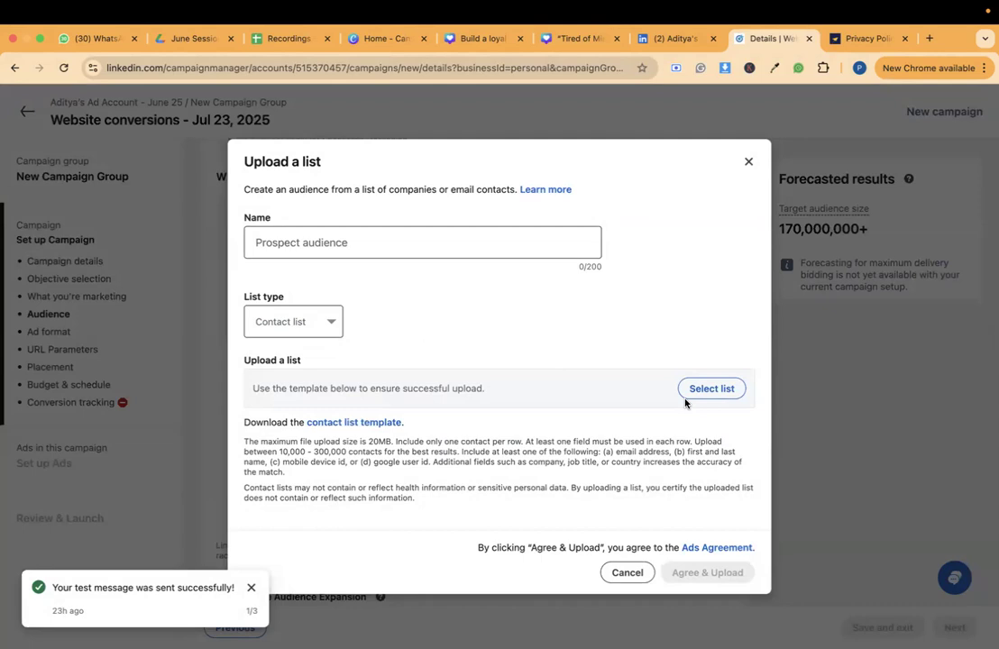
pyautogui.click(627, 573)
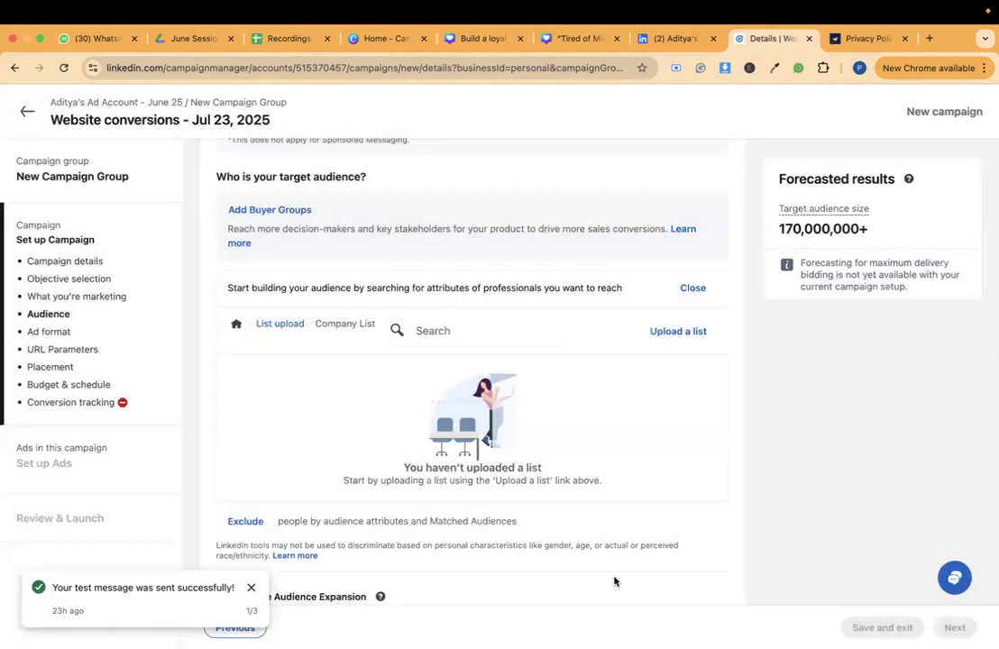
pyautogui.click(283, 324)
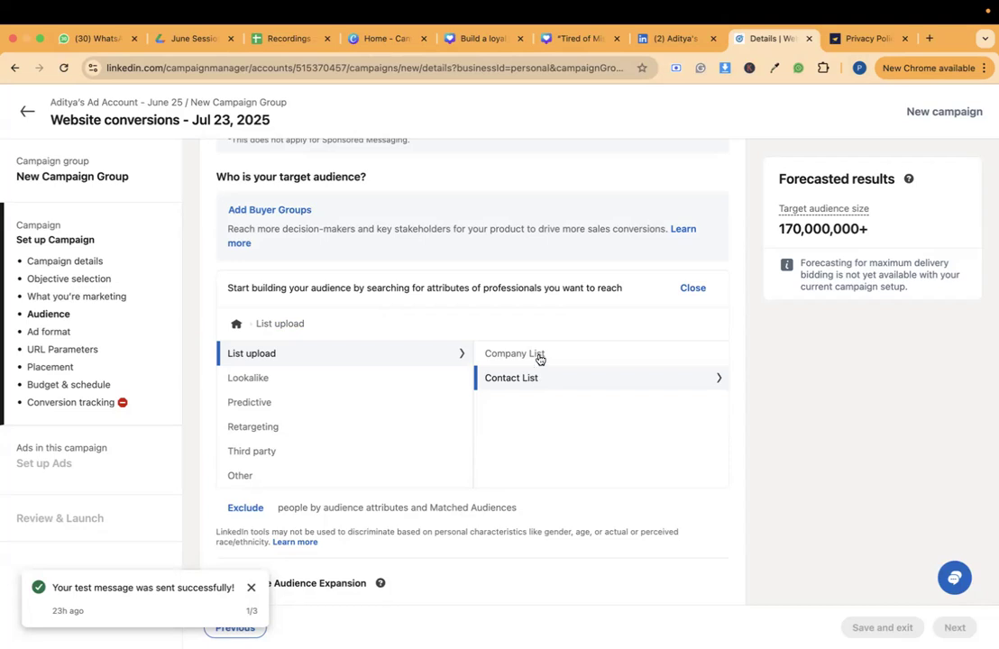
# Look at the Lookalike and Predictive matched audience options and return to the audience type overview.
pyautogui.click(538, 356)
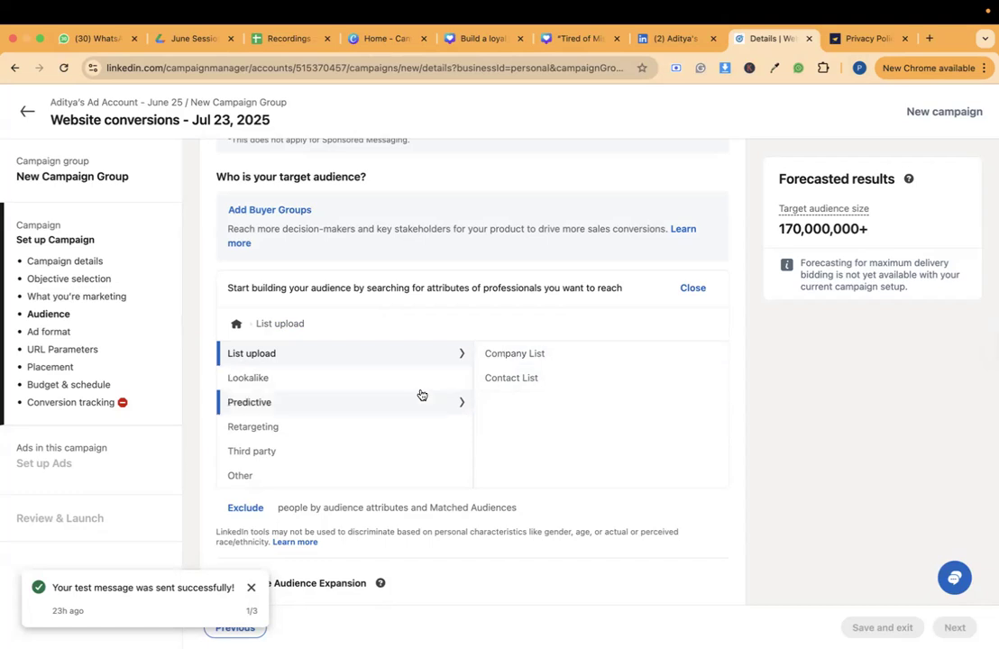
pyautogui.click(412, 380)
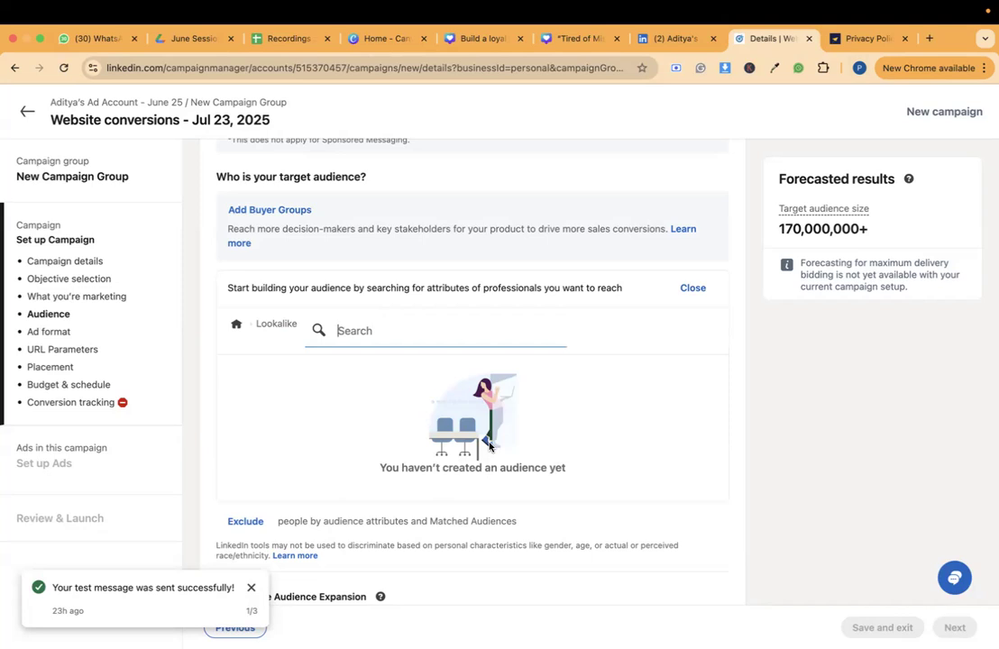
pyautogui.click(236, 323)
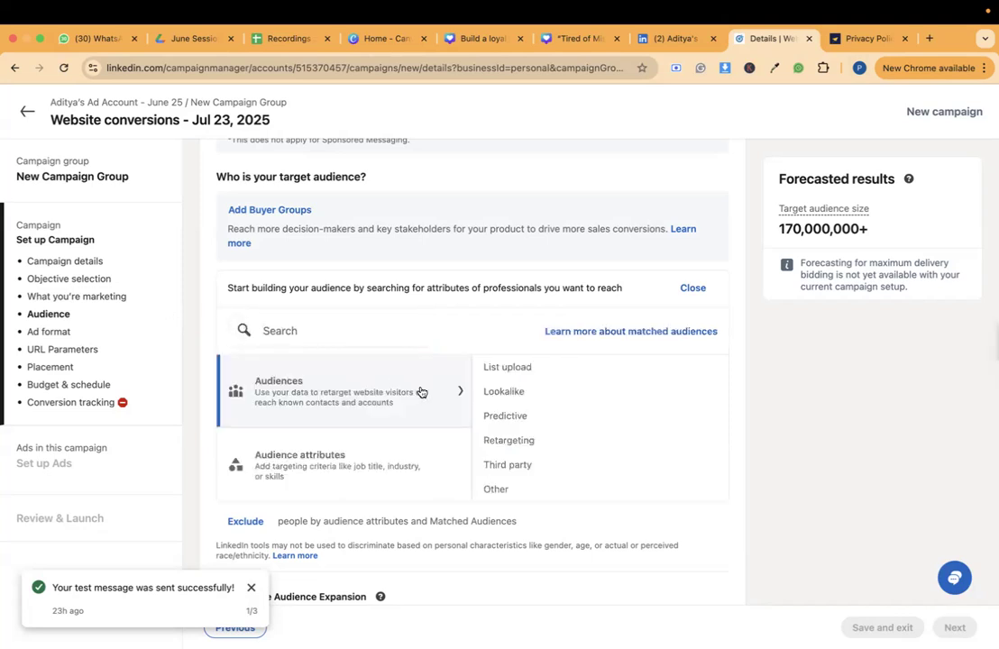
pyautogui.click(541, 417)
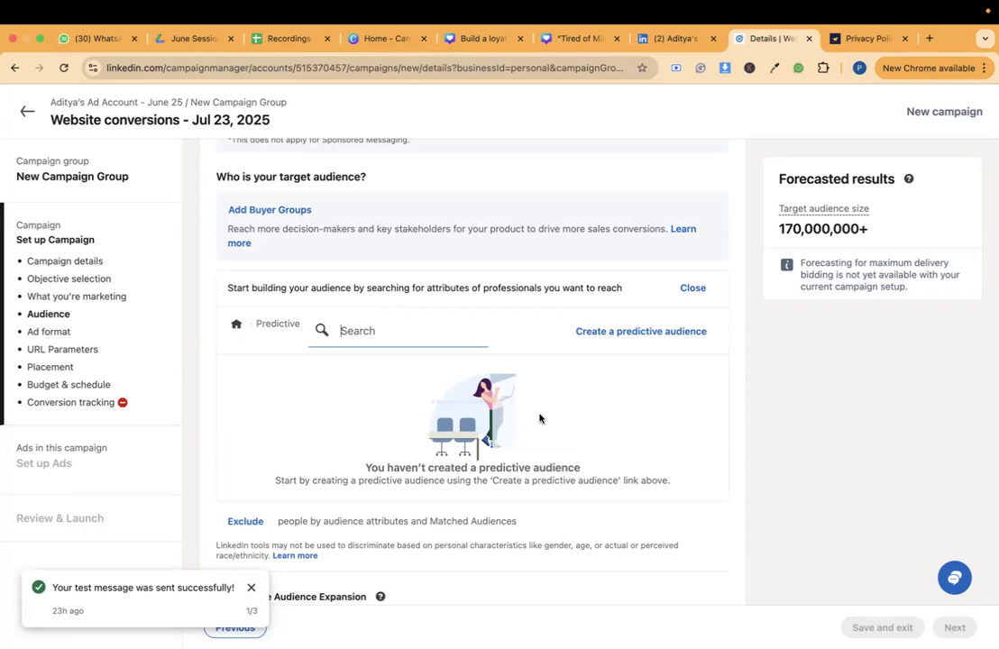
pyautogui.doubleClick(544, 482)
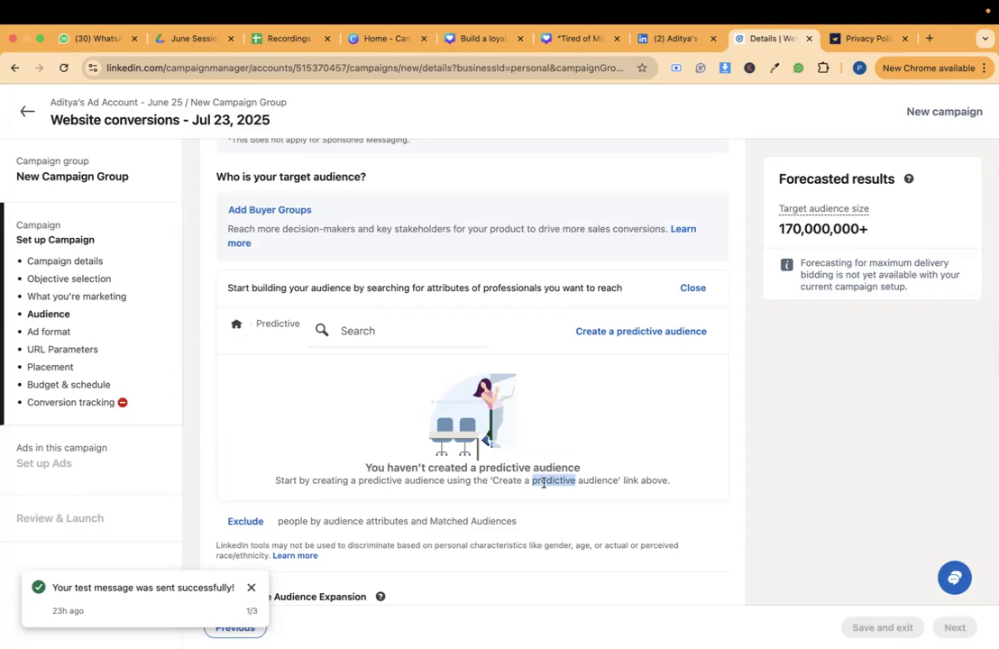
pyautogui.click(237, 325)
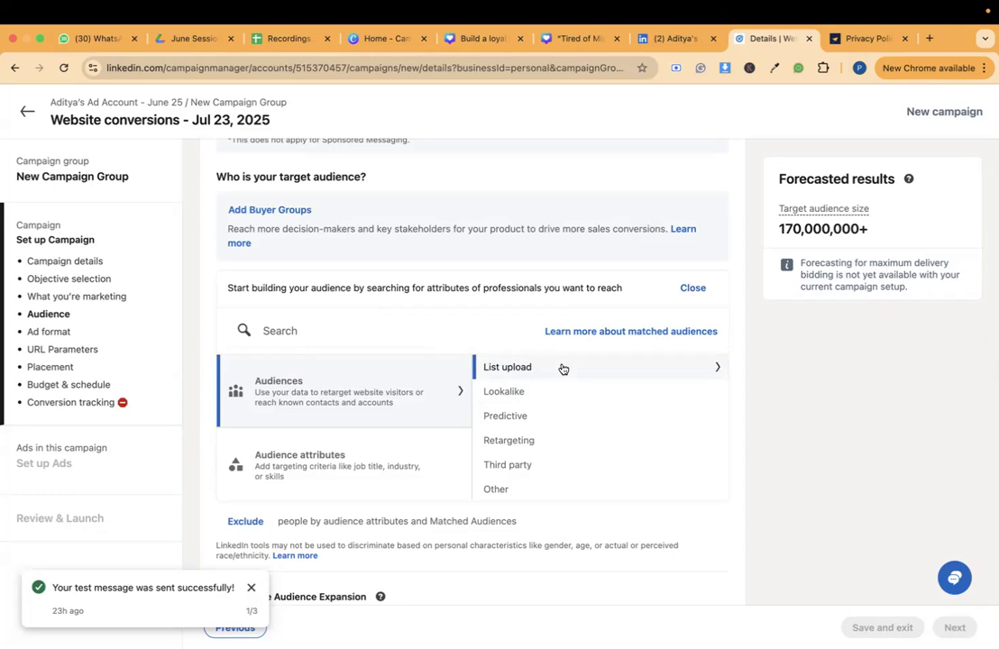
# Go through the Retargeting audience sources, inspecting the Lead gen form and Website audience options.
pyautogui.click(549, 442)
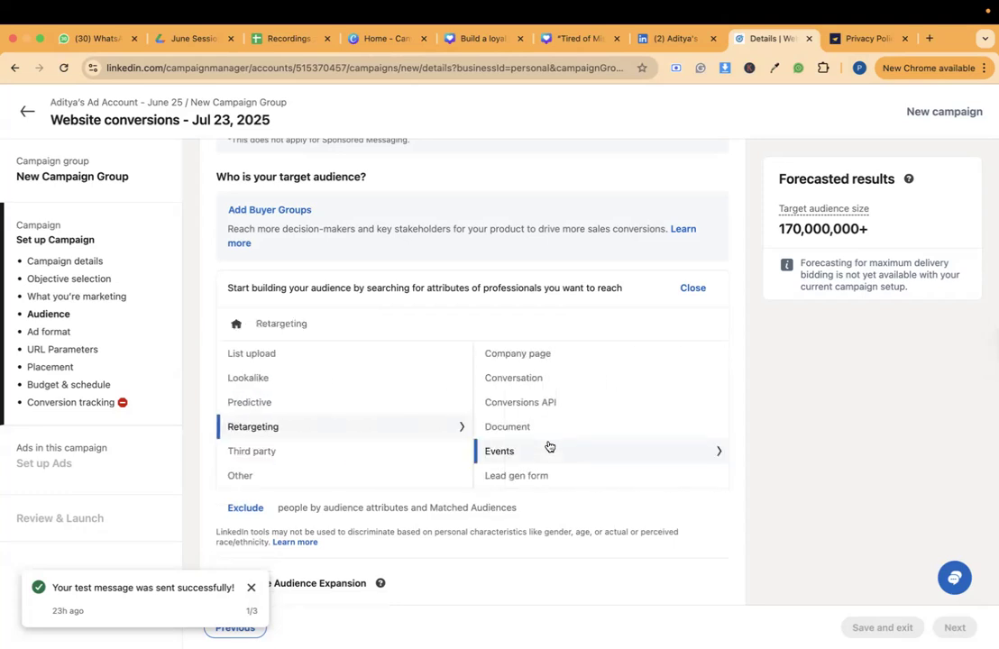
pyautogui.scroll(-1, 568, 421)
pyautogui.scroll(-3, 568, 421)
pyautogui.click(574, 405)
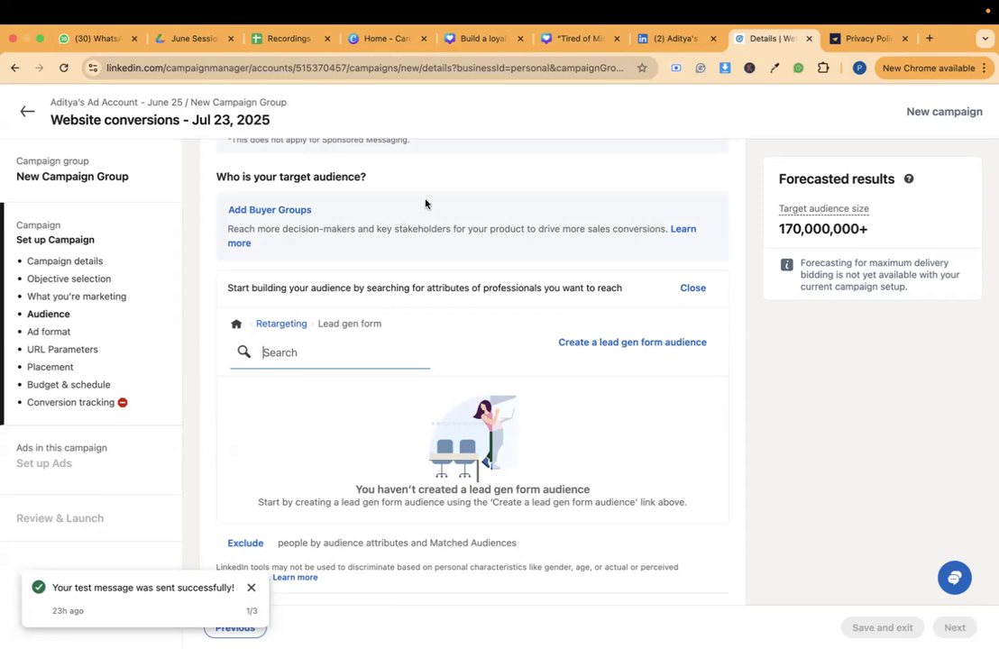
pyautogui.click(279, 323)
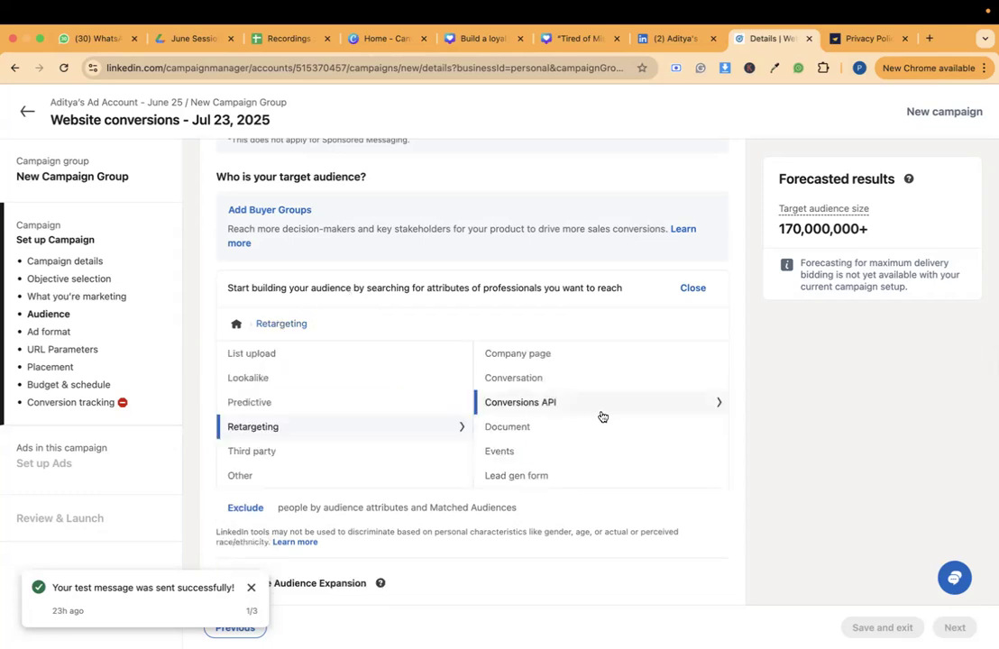
pyautogui.scroll(-5, 602, 416)
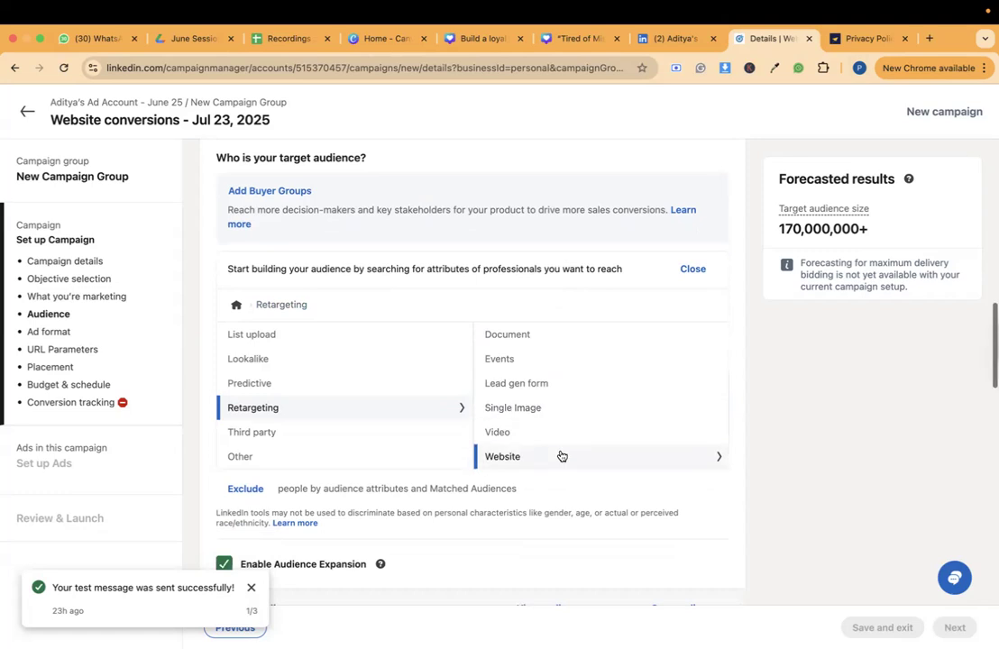
pyautogui.click(560, 457)
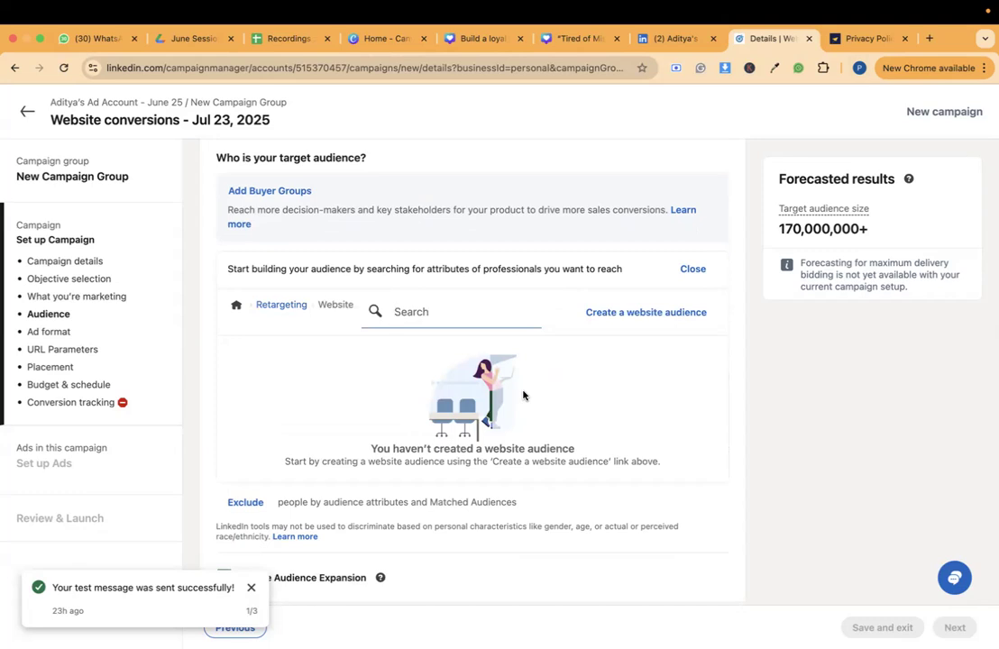
pyautogui.click(274, 304)
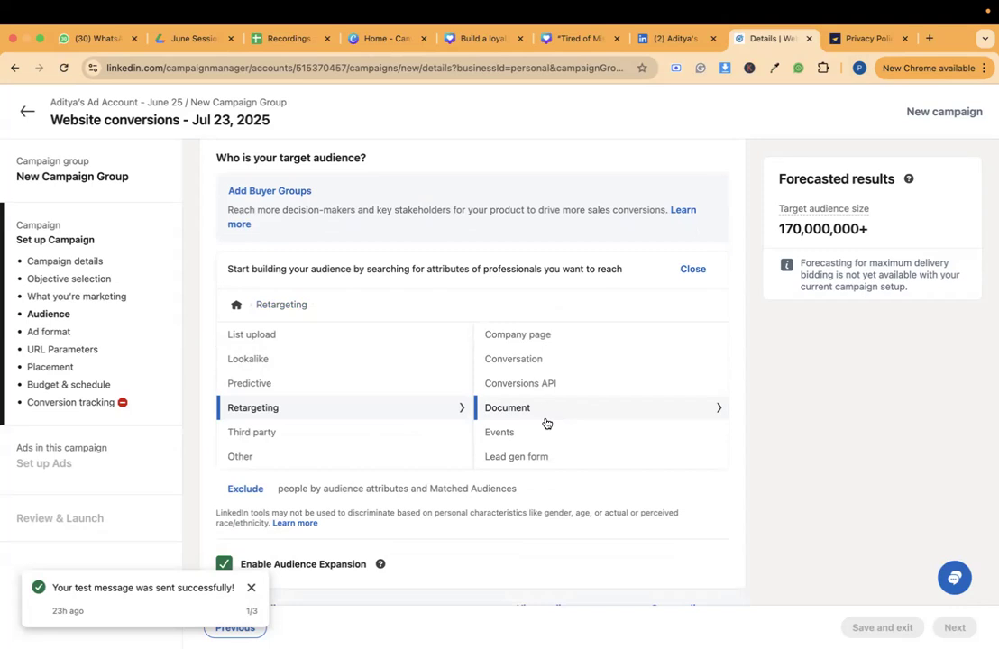
# View the Third party and List upload audience types, and compare the Audience attributes categories with the Audiences categories.
pyautogui.click(431, 434)
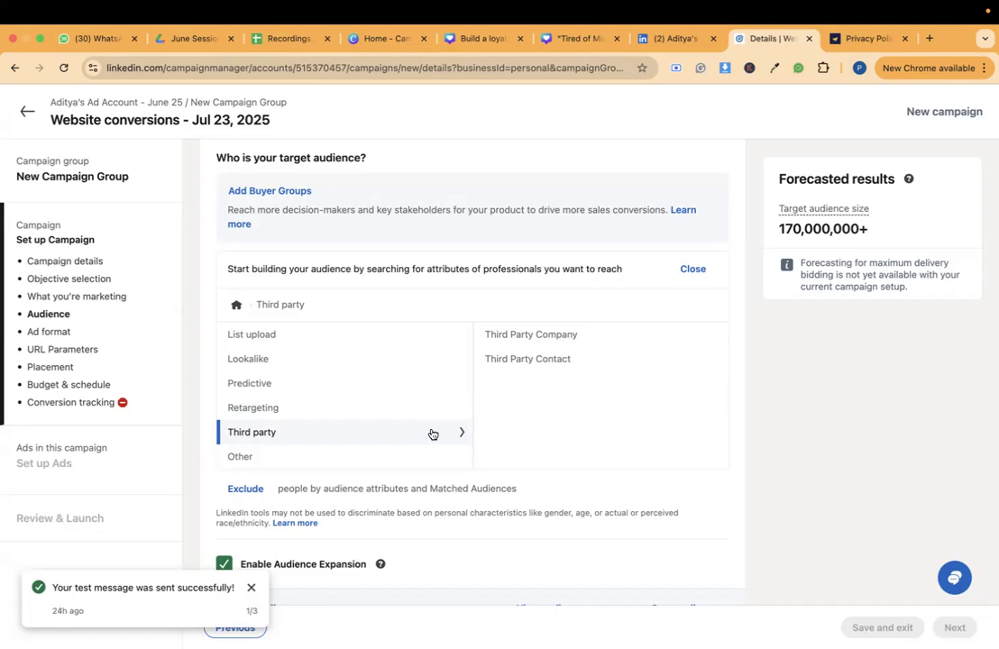
pyautogui.click(371, 345)
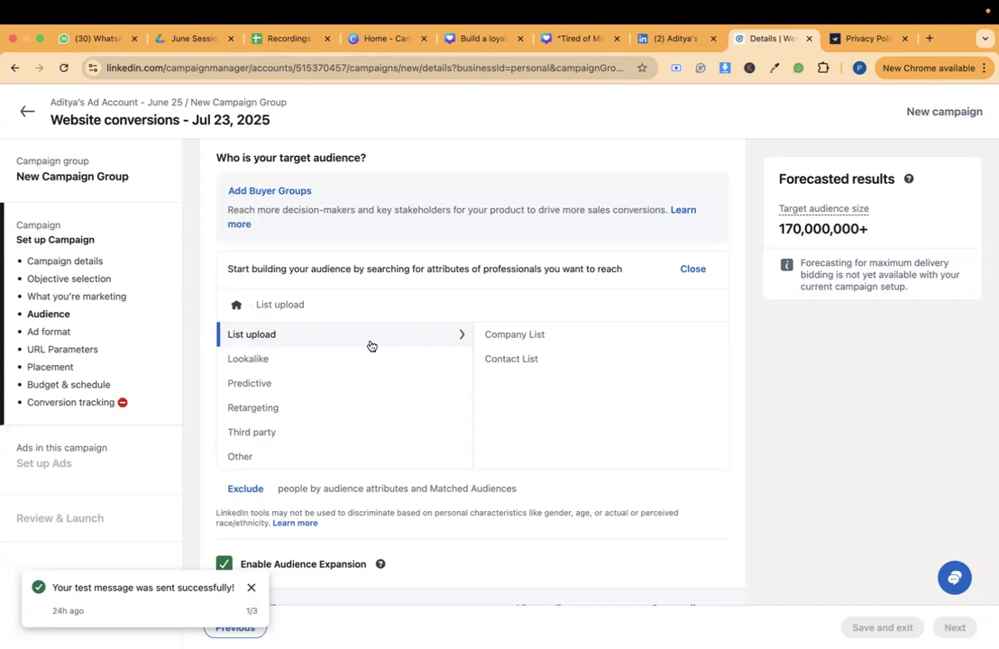
pyautogui.click(236, 306)
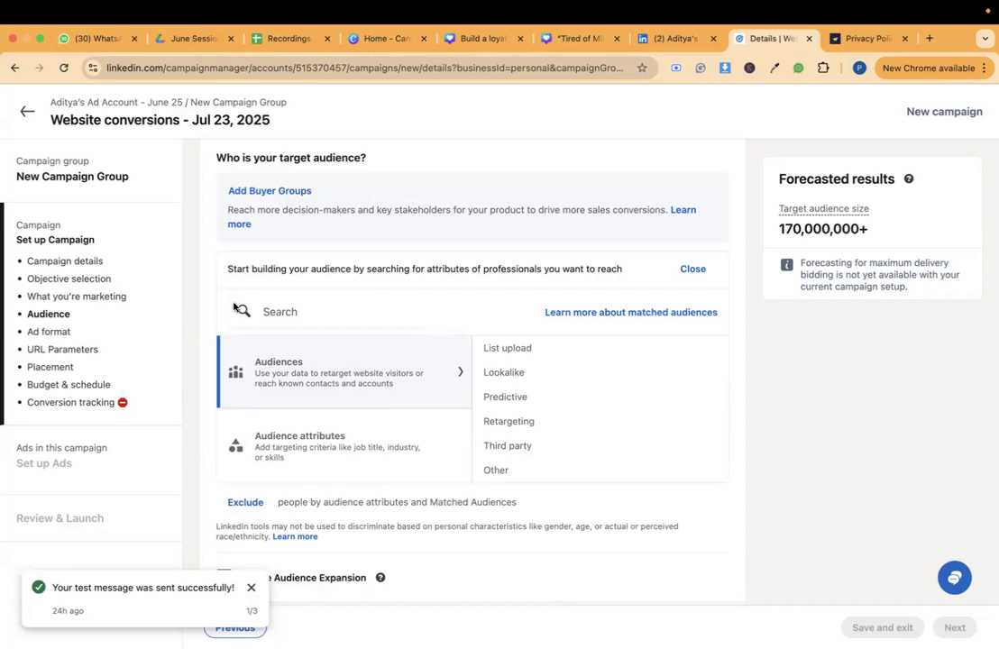
pyautogui.click(344, 449)
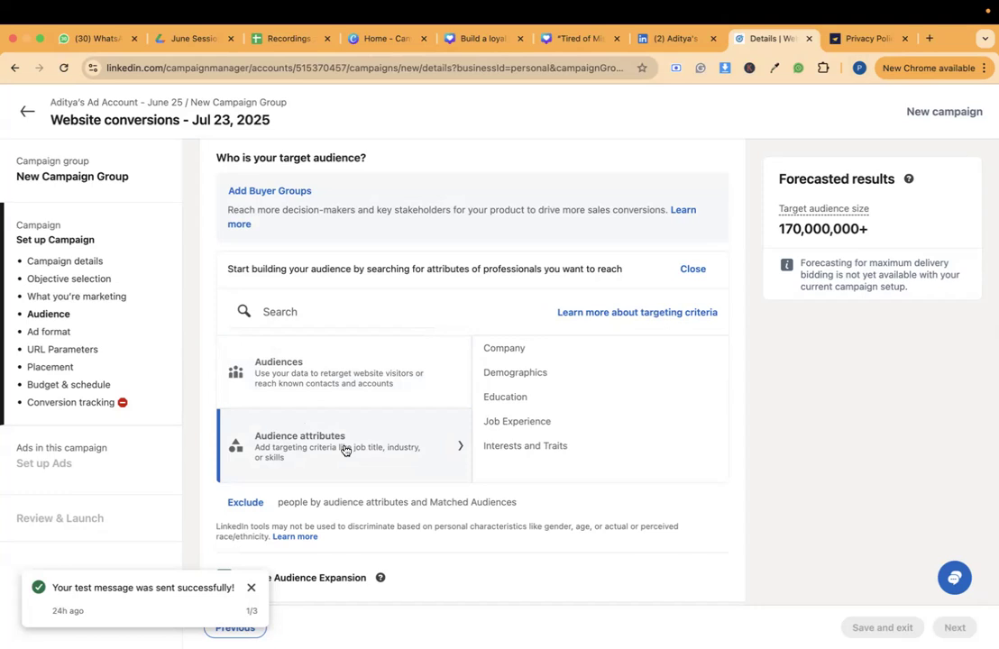
pyautogui.click(337, 383)
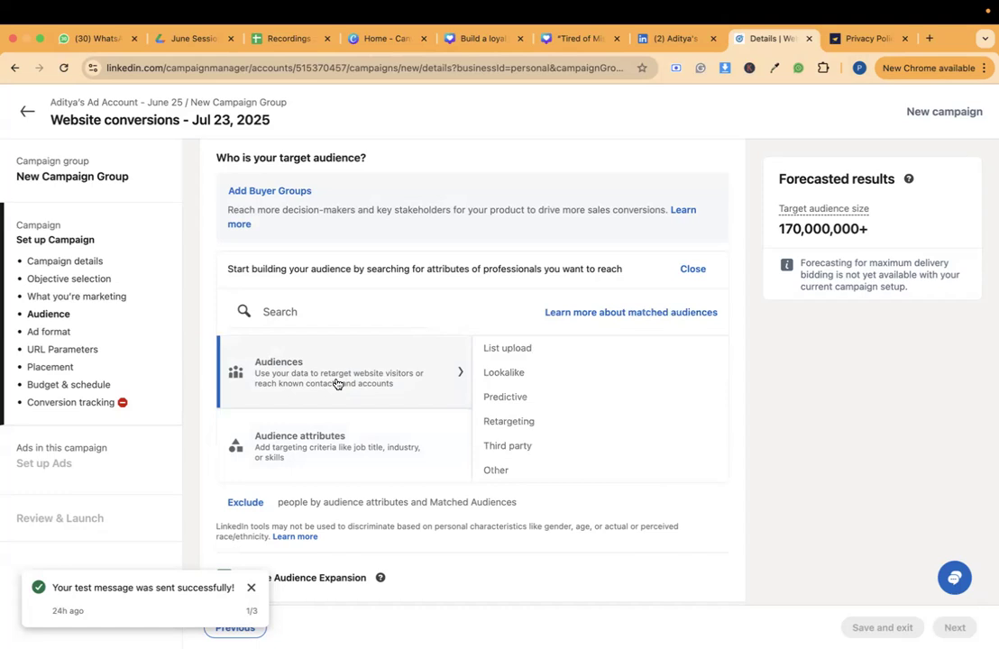
# Exclude the LinkedIn Audience Network from the campaign's placements, keeping only LinkedIn.
pyautogui.scroll(-10, 336, 384)
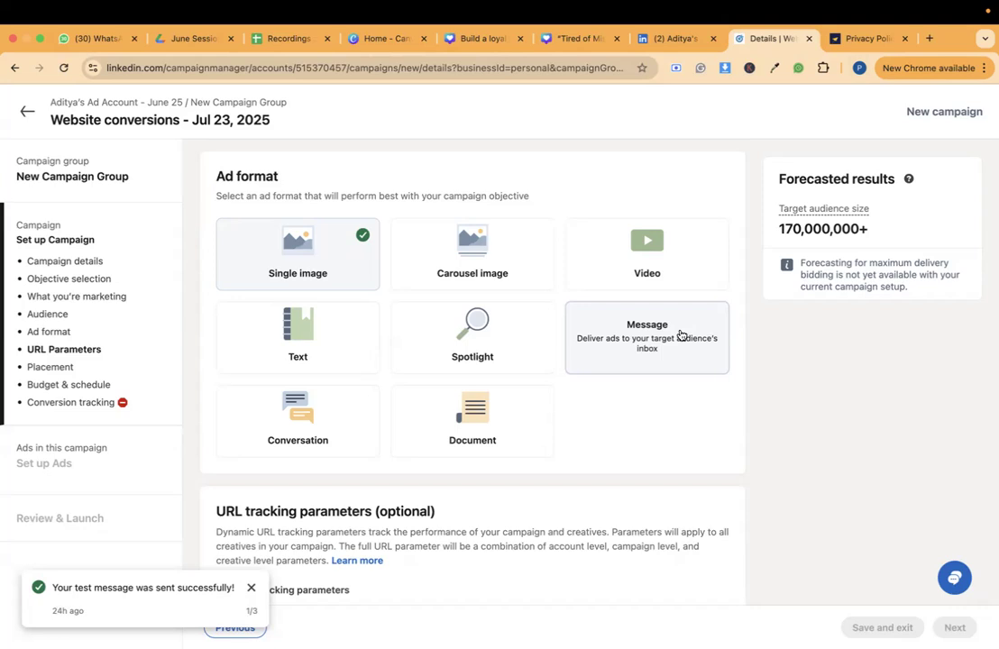
pyautogui.scroll(-3, 681, 336)
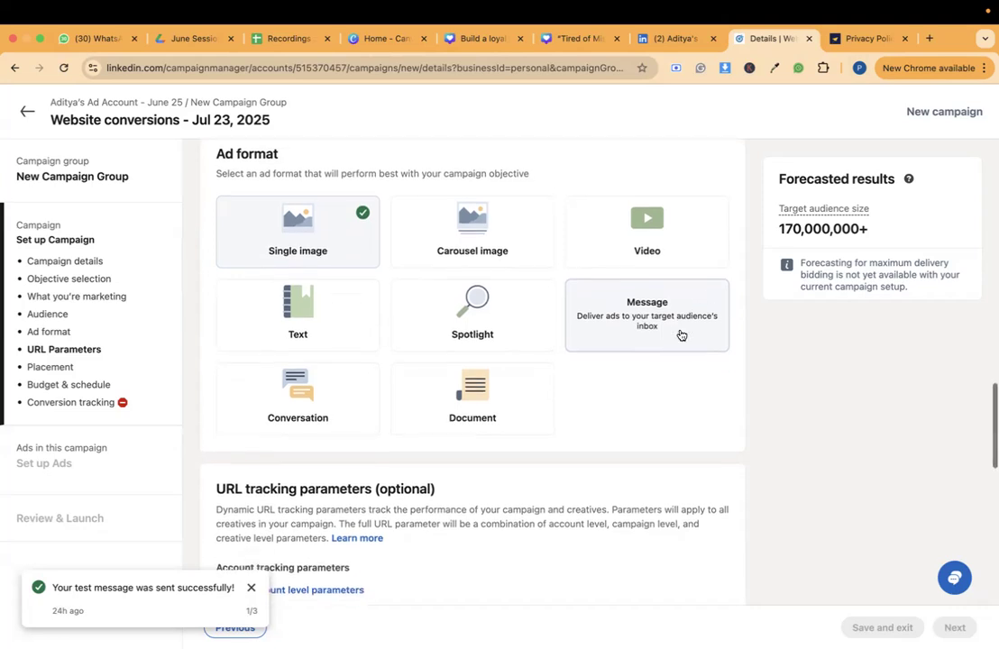
pyautogui.scroll(-10, 681, 336)
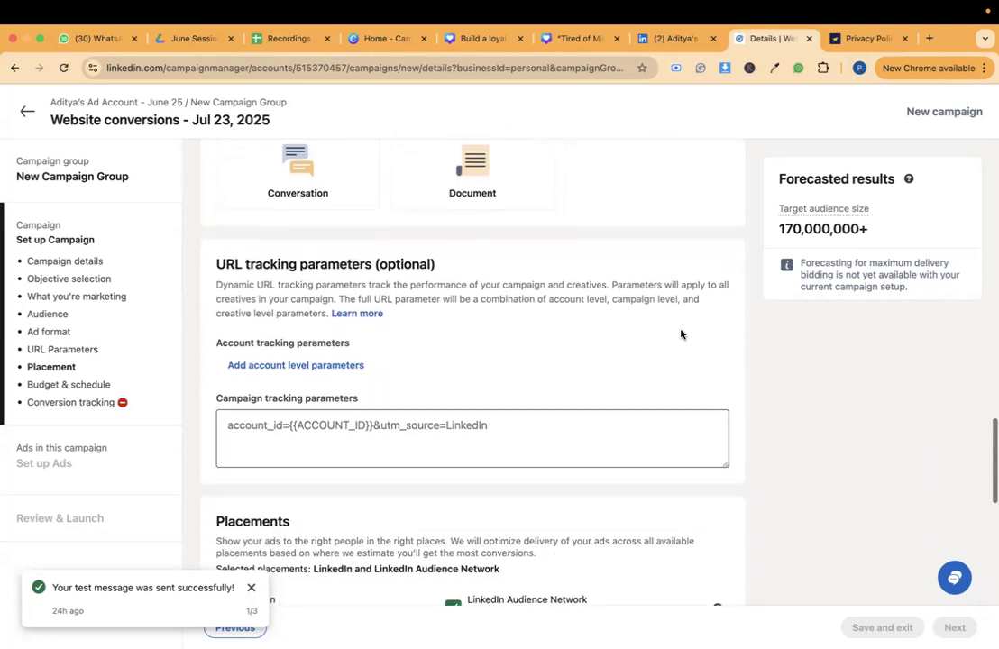
pyautogui.scroll(-3, 681, 334)
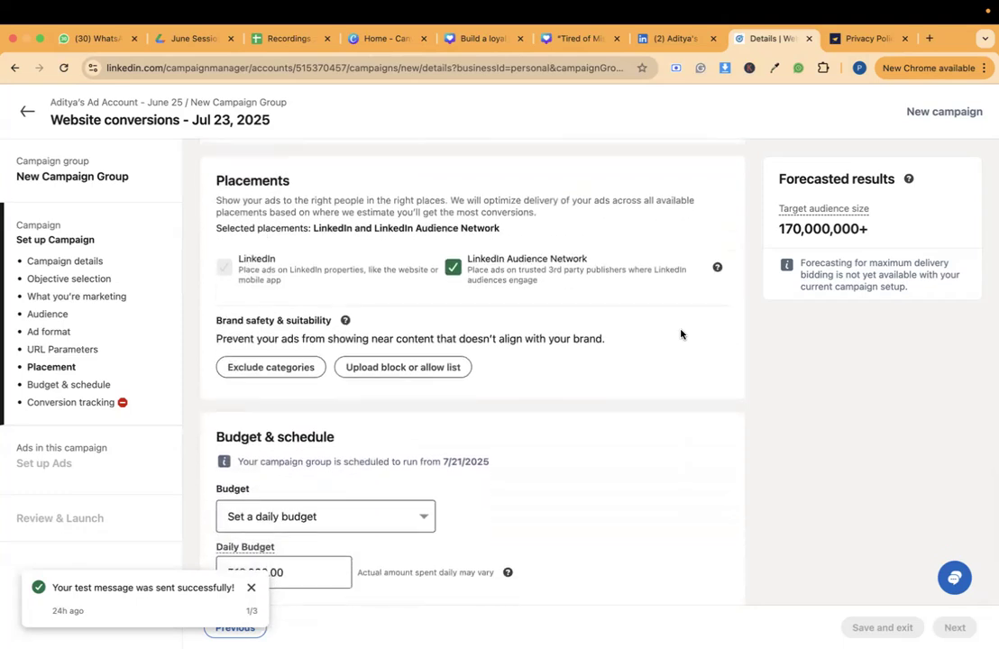
pyautogui.click(454, 268)
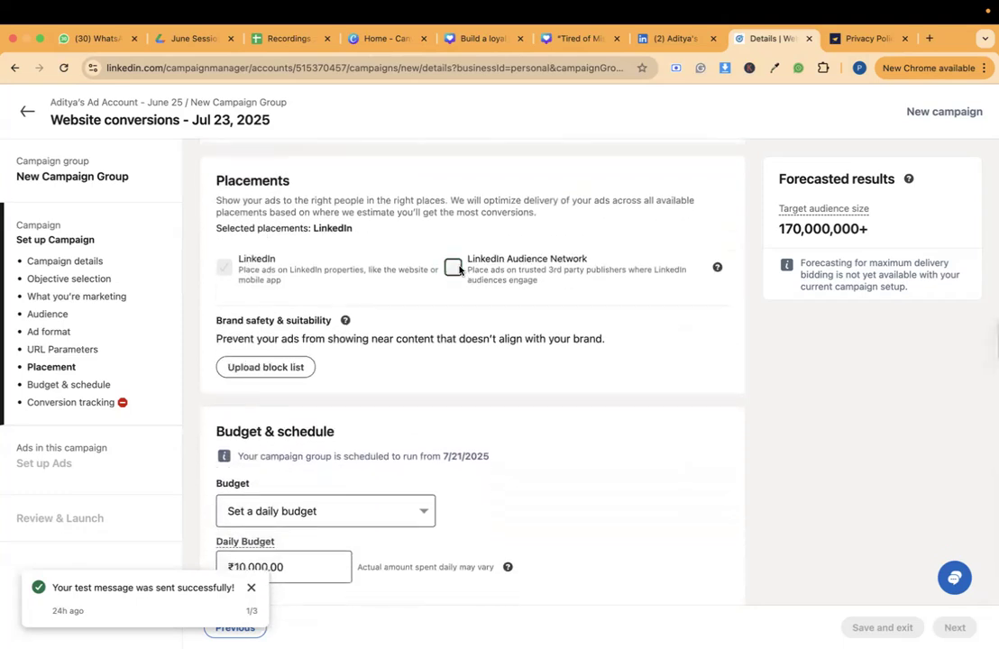
pyautogui.click(454, 268)
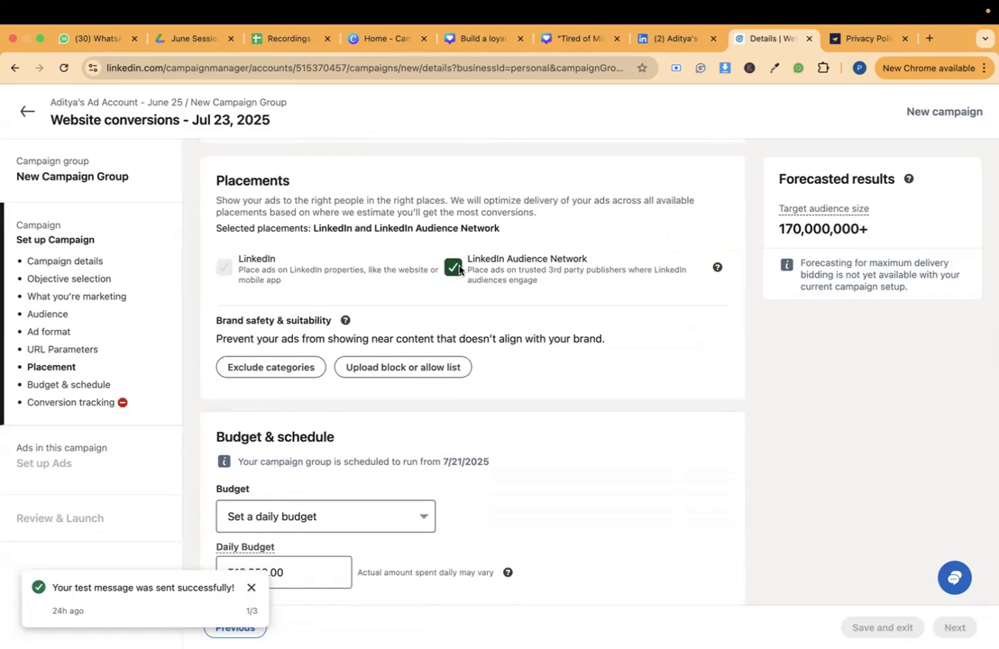
pyautogui.click(458, 267)
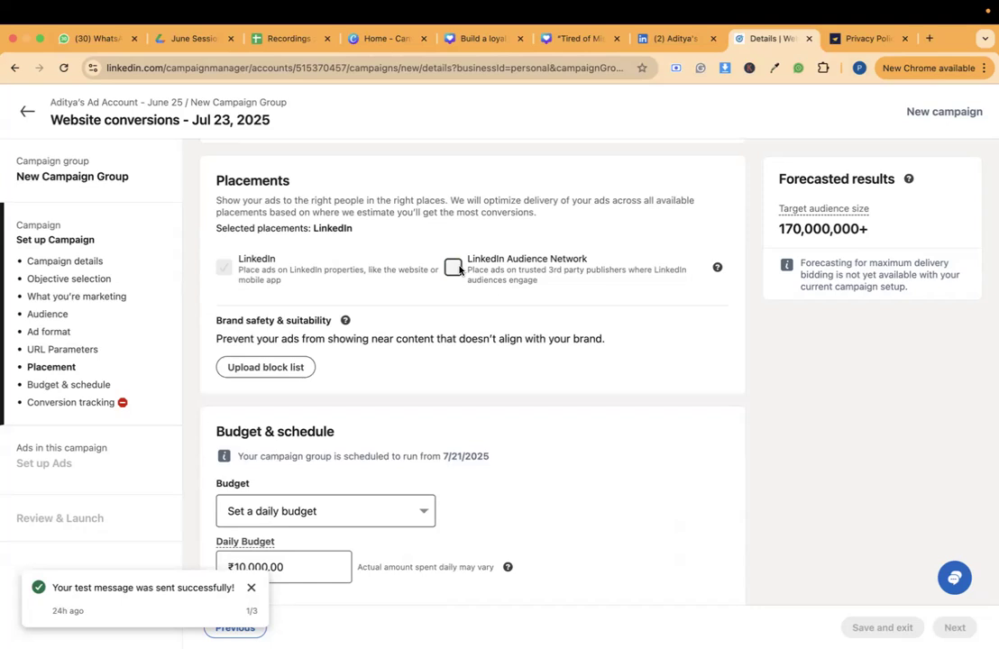
# Start creating a new Insight Tag conversion for the campaign's conversion tracking.
pyautogui.scroll(-10, 460, 268)
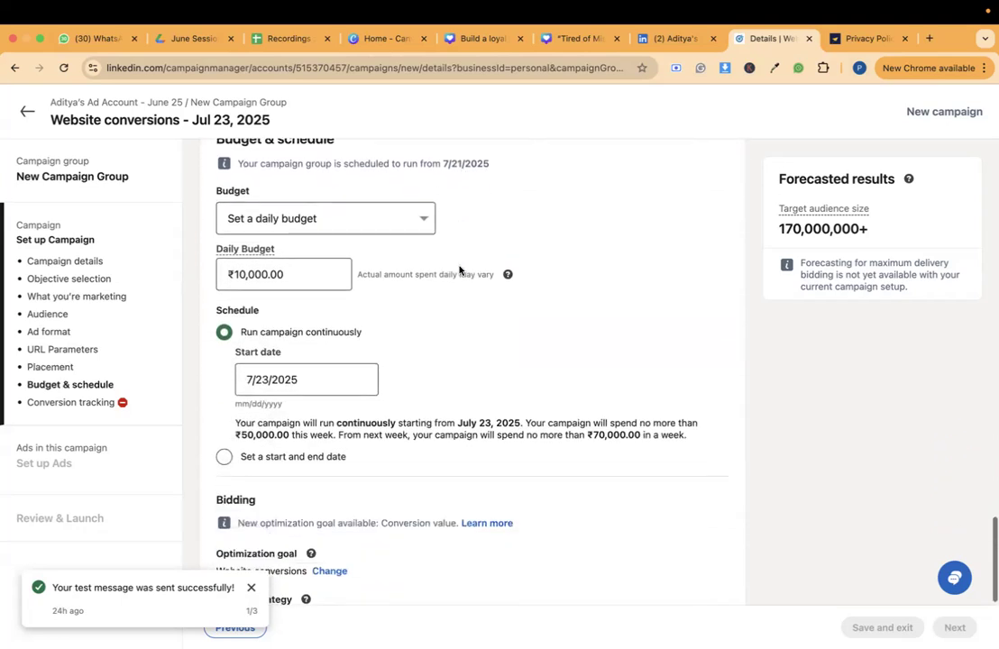
pyautogui.scroll(-3, 459, 267)
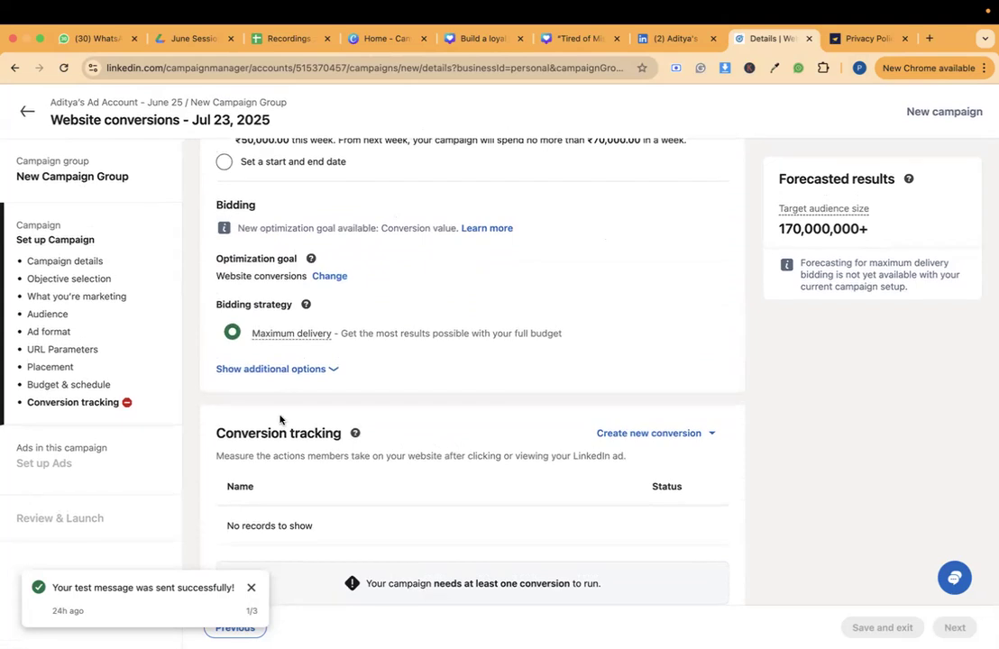
pyautogui.tripleClick(225, 434)
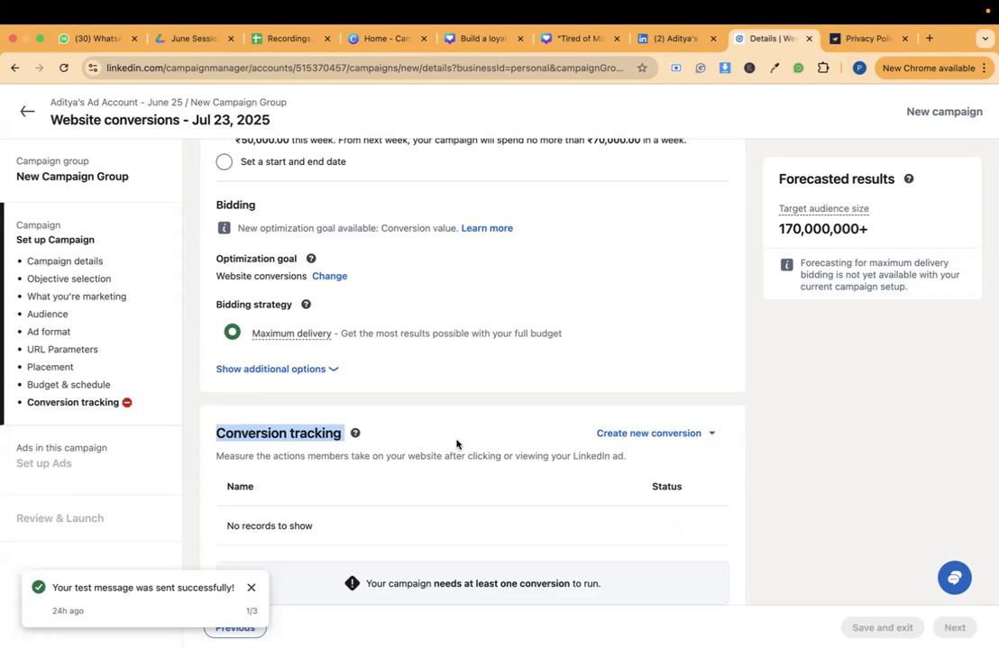
pyautogui.click(636, 434)
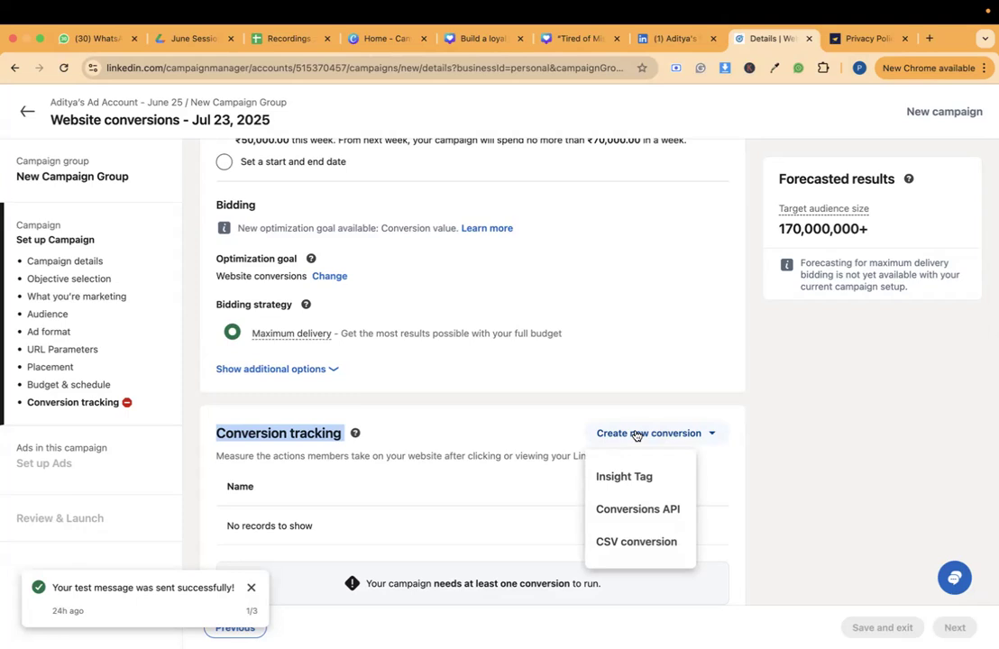
pyautogui.click(628, 475)
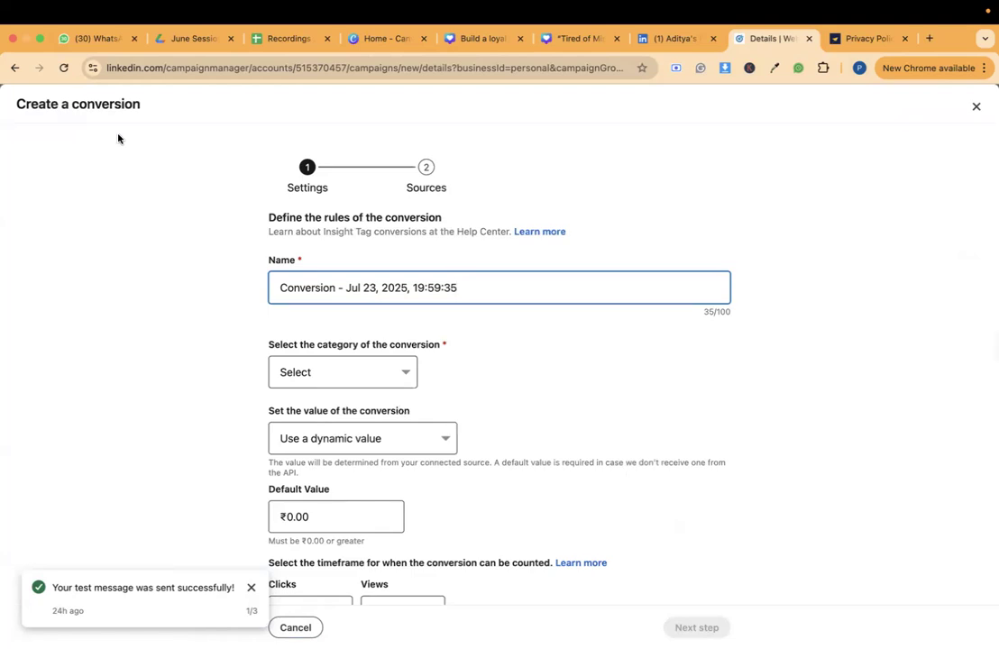
pyautogui.tripleClick(106, 101)
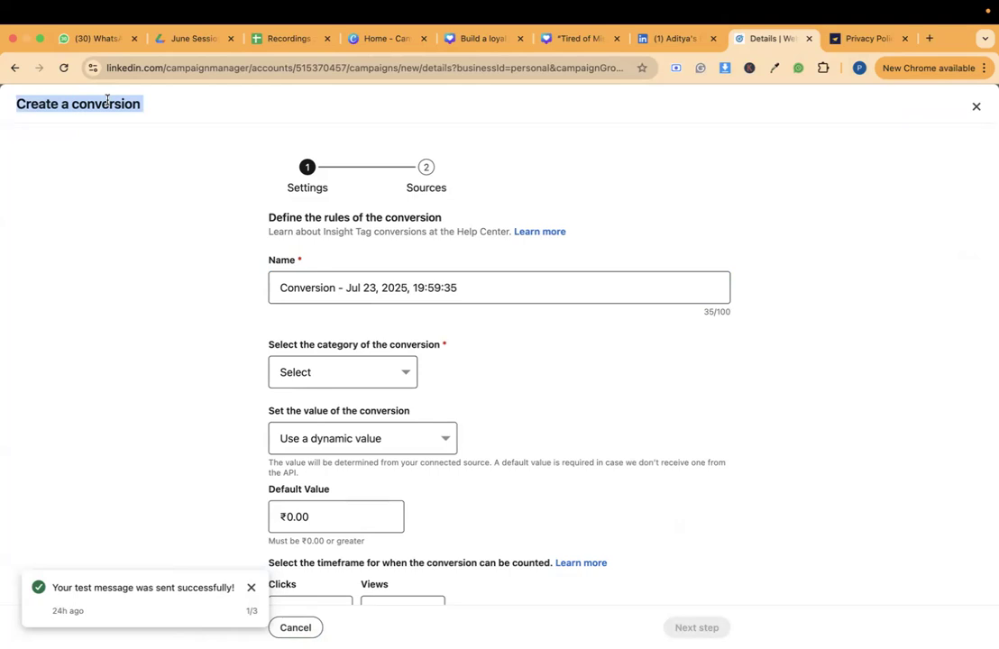
# Add "Demo" to the beginning of the conversion's name.
pyautogui.click(460, 284)
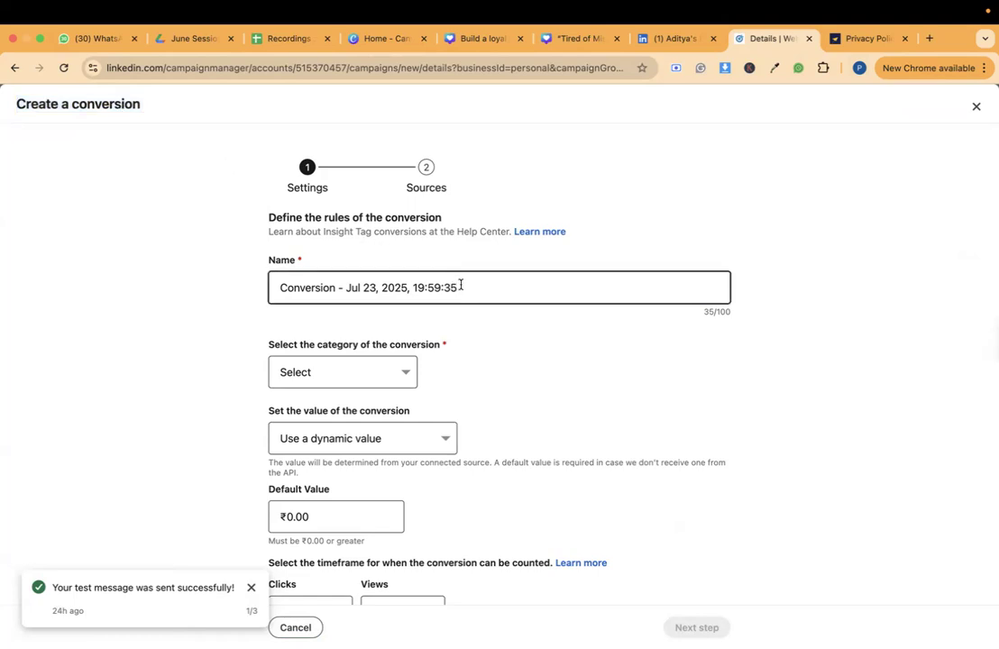
pyautogui.click(281, 285)
pyautogui.write('Demo')
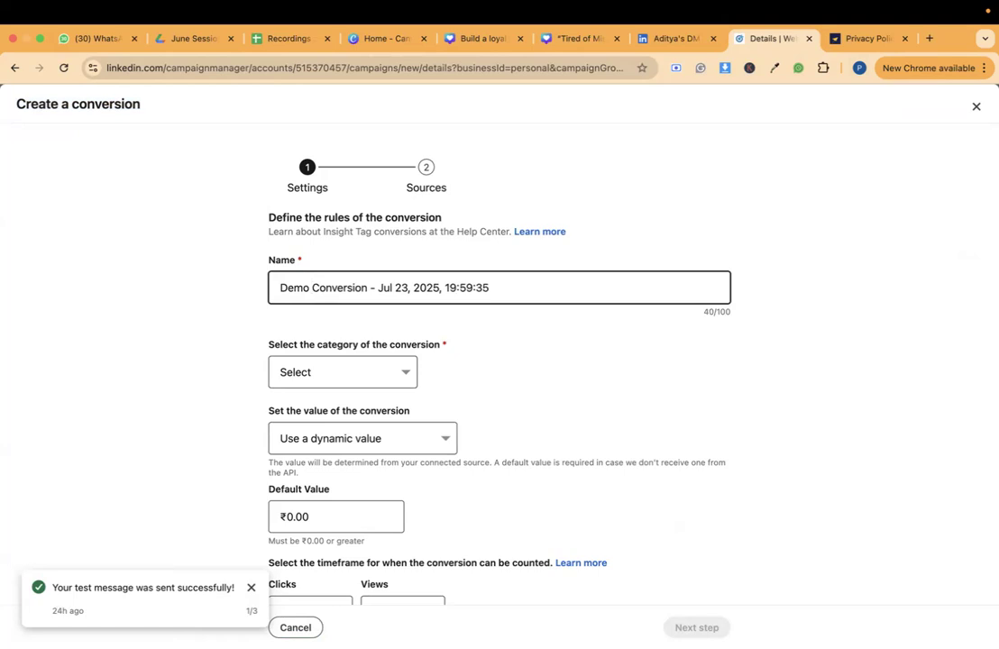
# Review the available conversion categories and set the conversion's category to Start Trial.
pyautogui.scroll(-2, 469, 360)
pyautogui.click(402, 324)
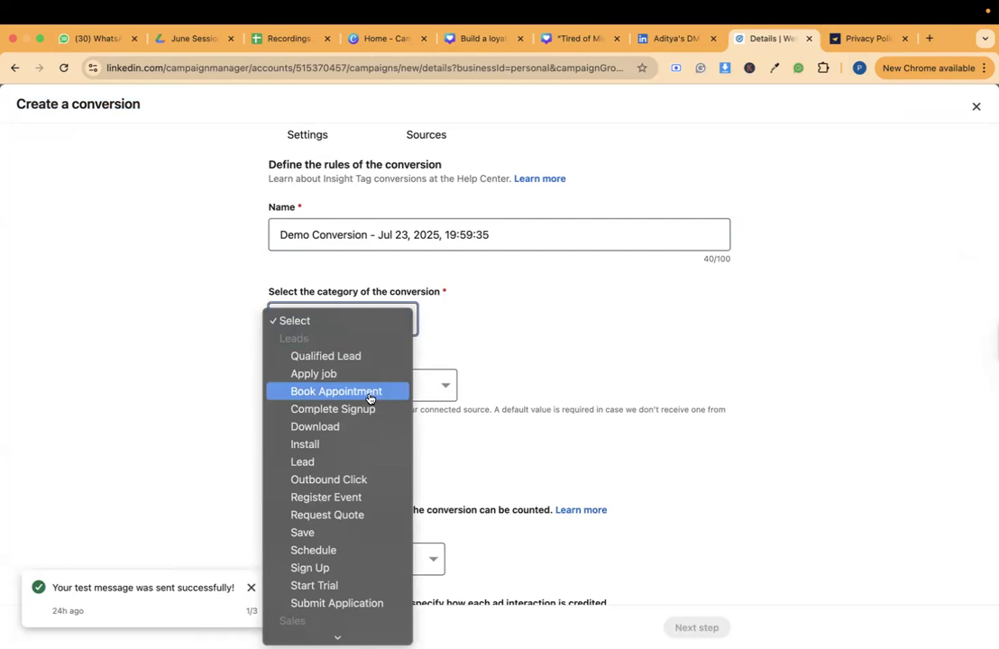
pyautogui.scroll(-5, 369, 398)
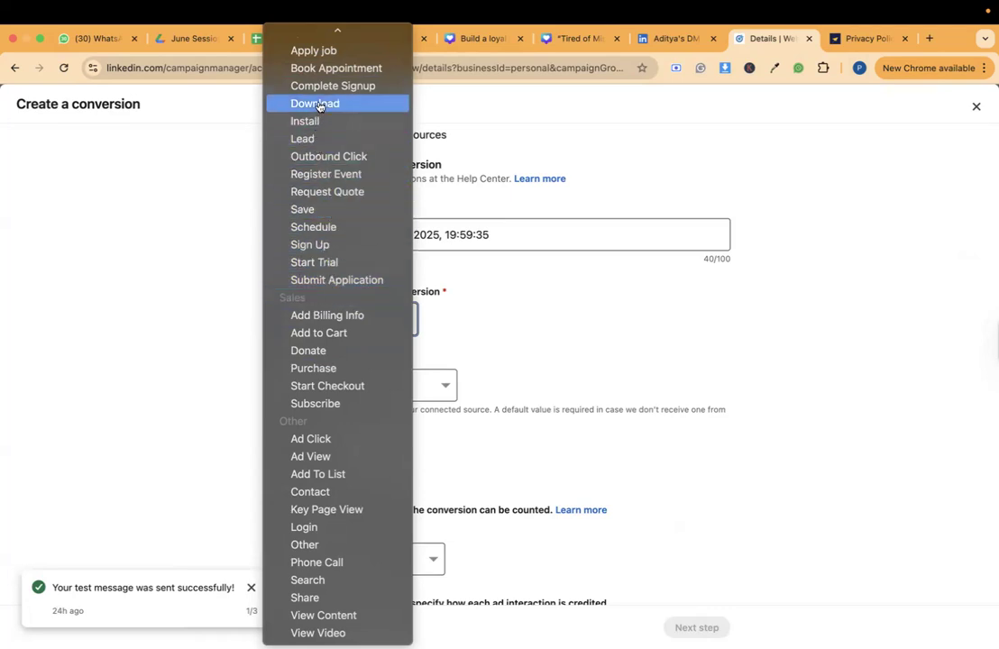
pyautogui.scroll(2, 325, 81)
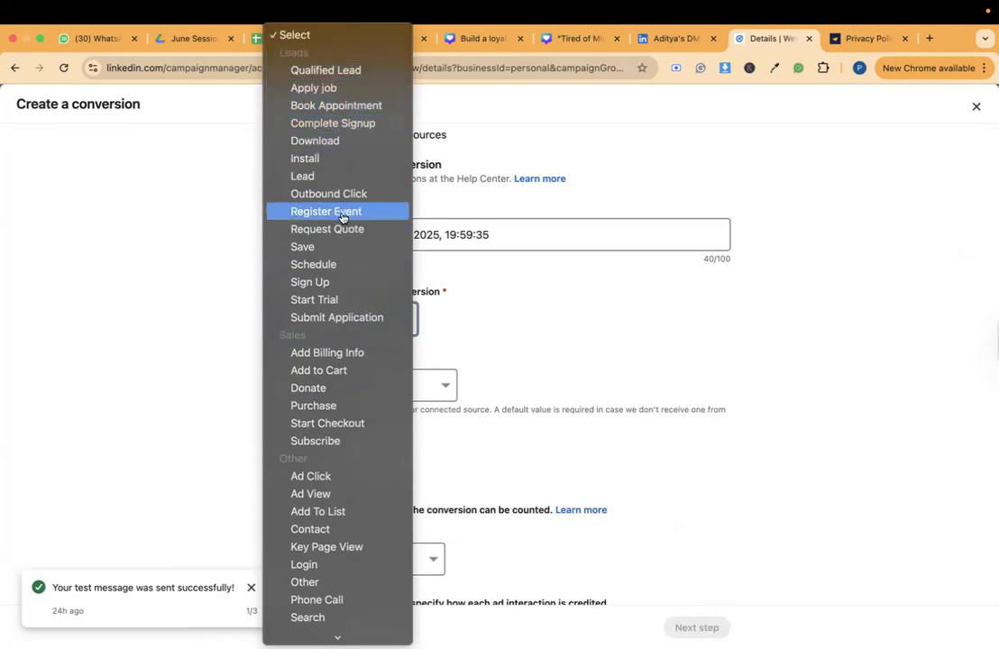
pyautogui.scroll(-2, 341, 220)
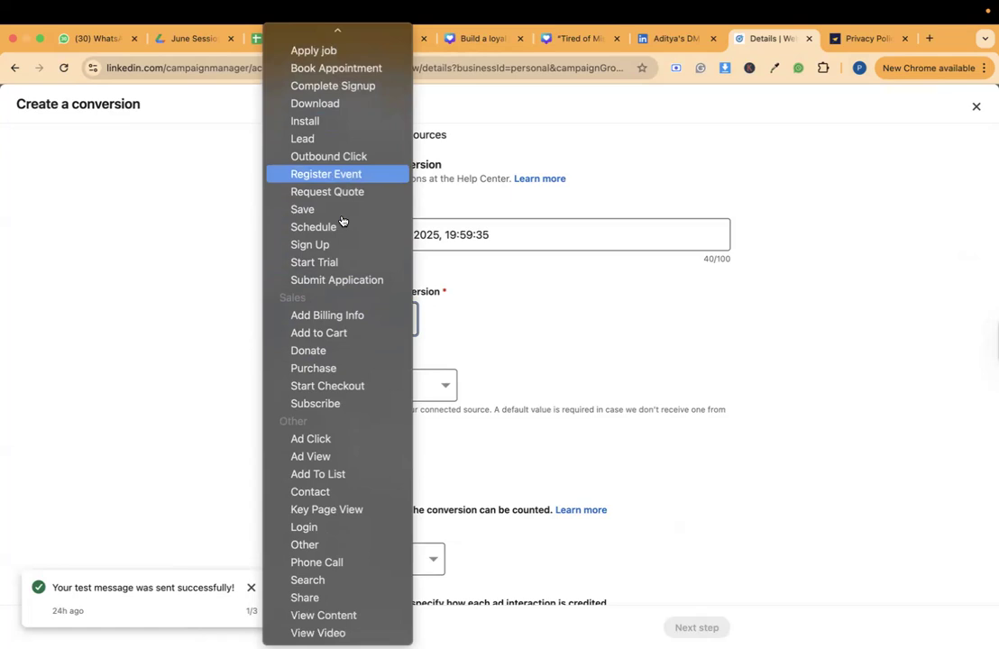
pyautogui.click(332, 269)
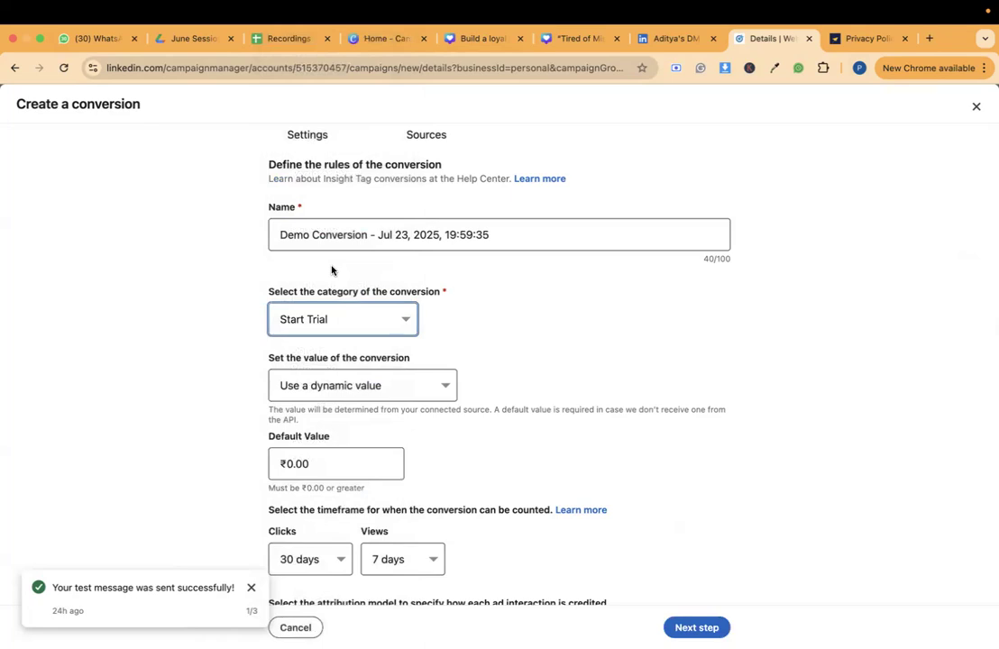
# Keep the conversion on a dynamic value and set its default value to ₹5,000.
pyautogui.scroll(-1, 475, 344)
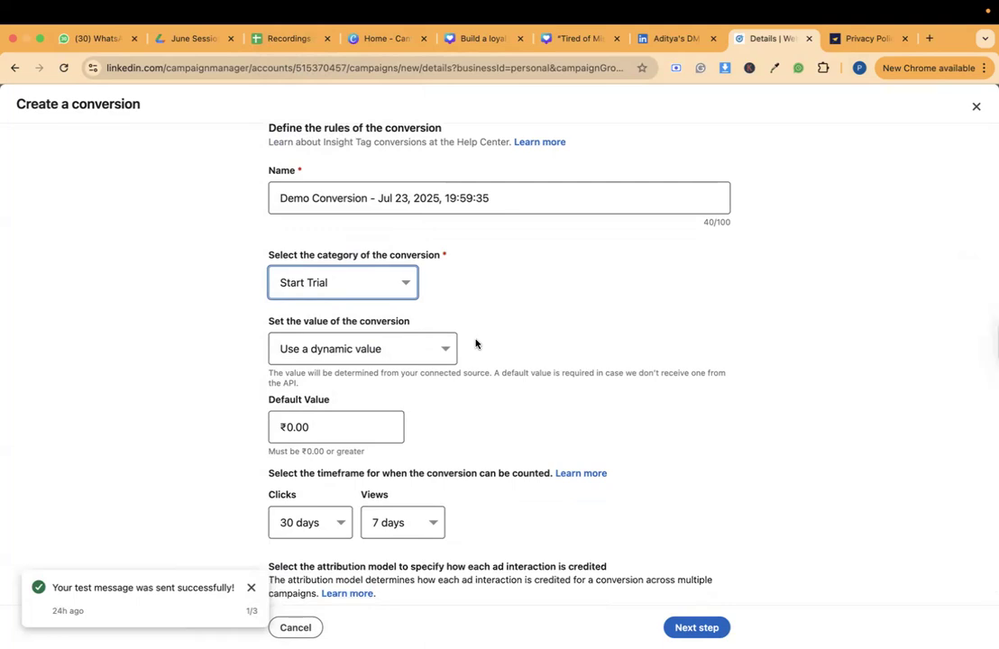
pyautogui.click(414, 348)
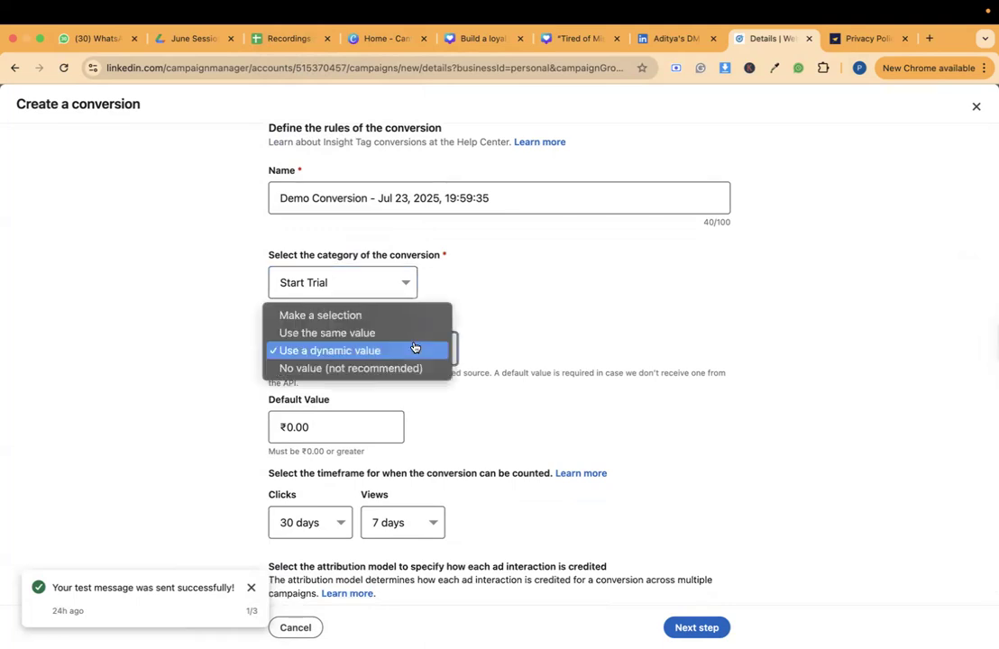
pyautogui.click(392, 350)
pyautogui.click(321, 419)
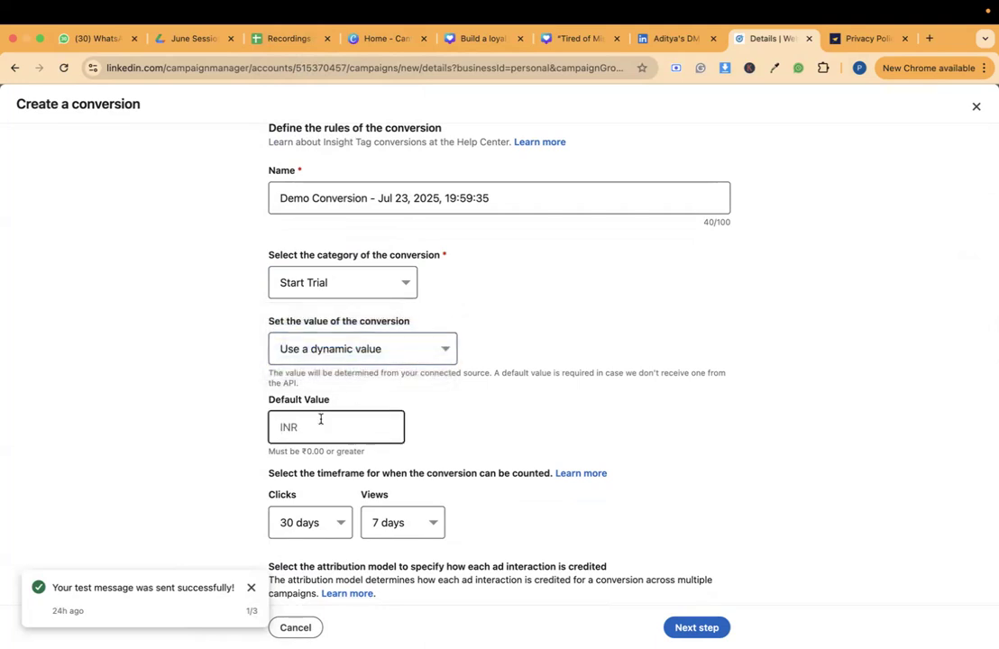
pyautogui.write('5000')
pyautogui.click(558, 409)
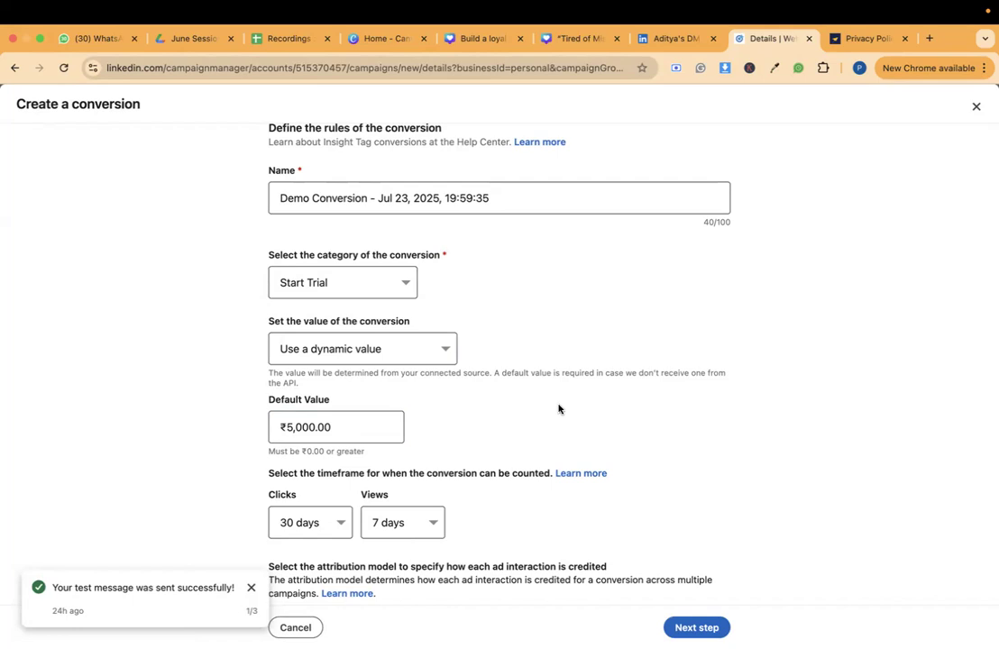
# Set the conversion's value to "No value (not recommended)" and its category to Qualified Lead.
pyautogui.click(444, 352)
pyautogui.click(422, 370)
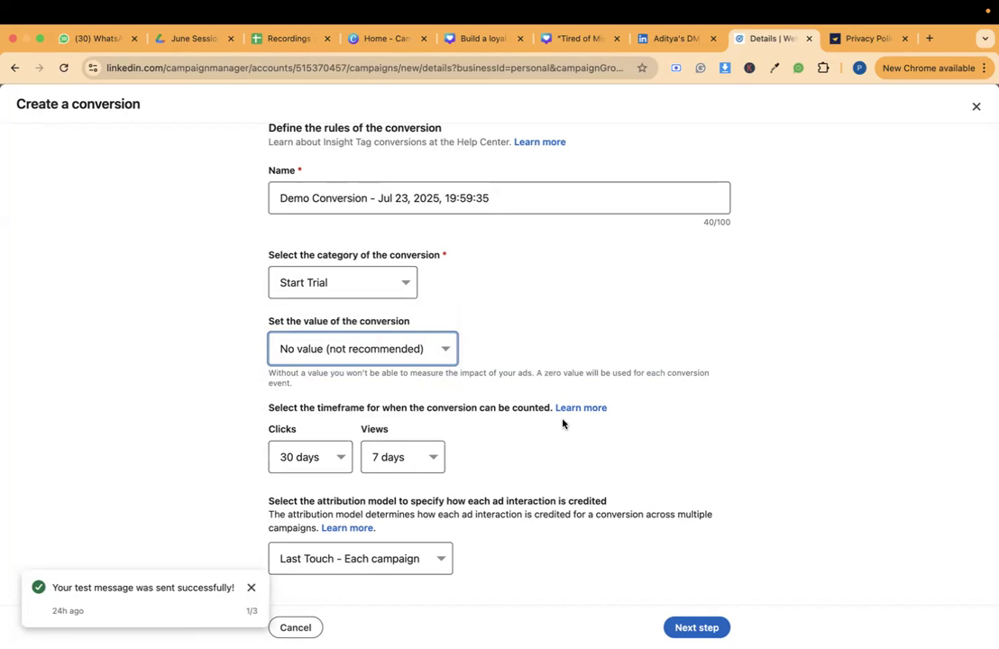
pyautogui.click(379, 288)
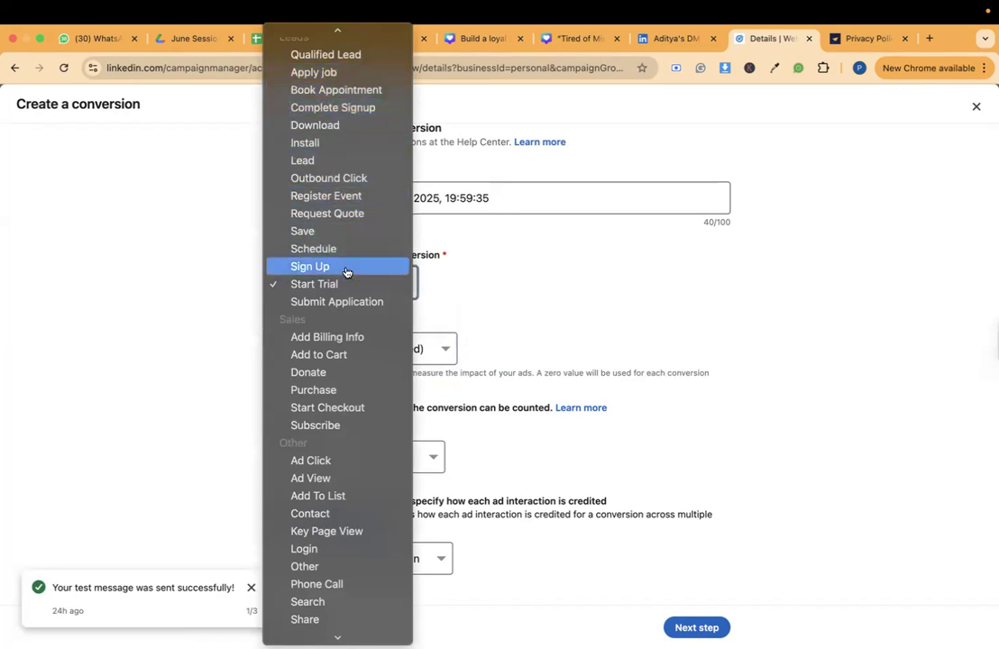
pyautogui.click(324, 55)
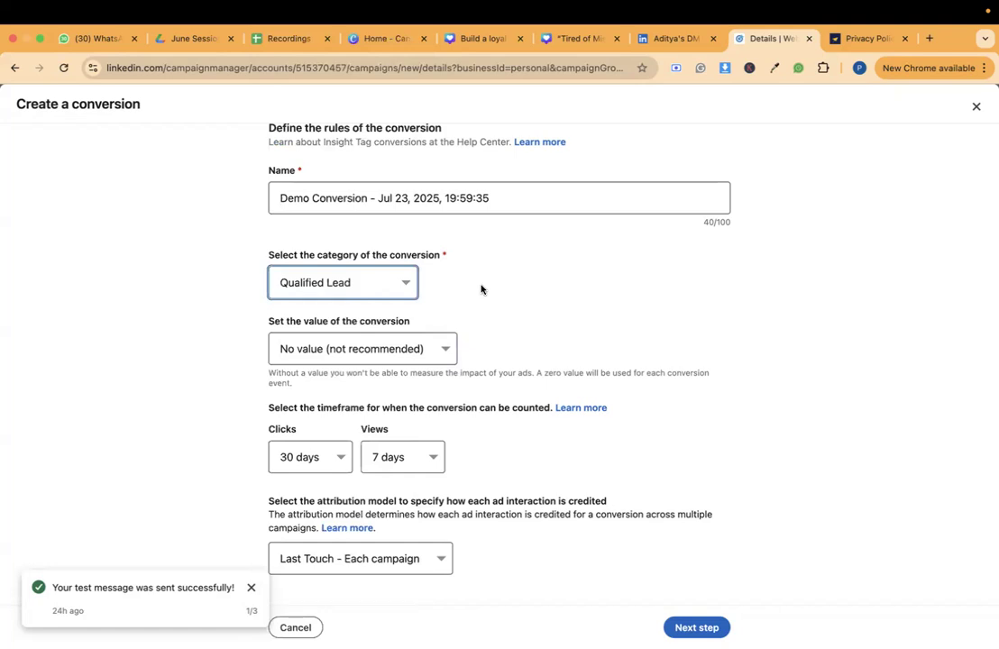
# Switch the Qualified Lead conversion to a dynamic value with a default value of ₹500.
pyautogui.click(320, 359)
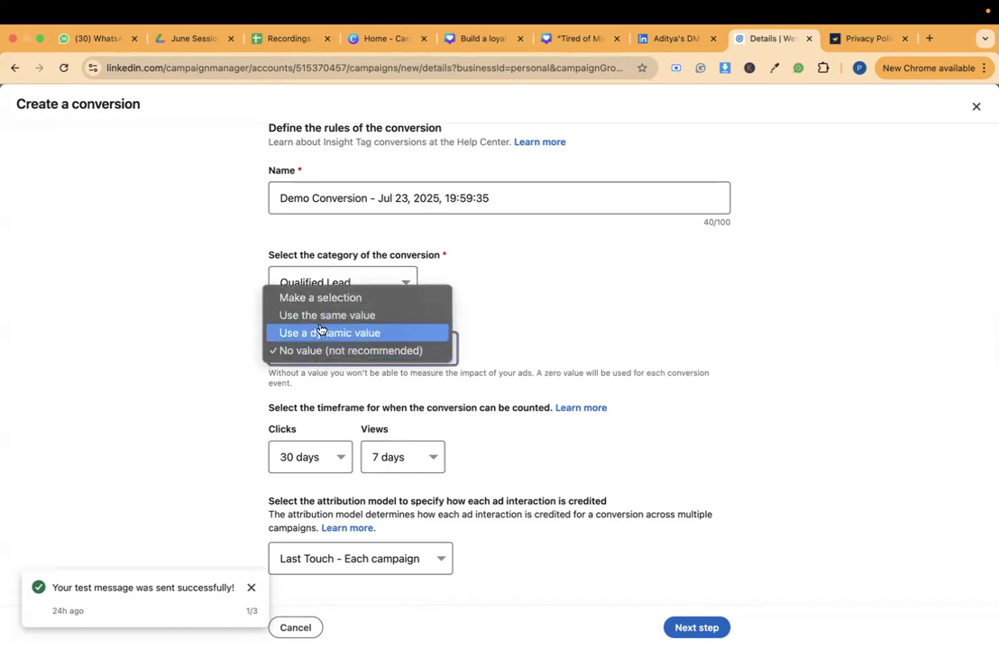
pyautogui.press('Escape')
pyautogui.click(321, 329)
pyautogui.click(301, 427)
pyautogui.write('500')
pyautogui.click(617, 408)
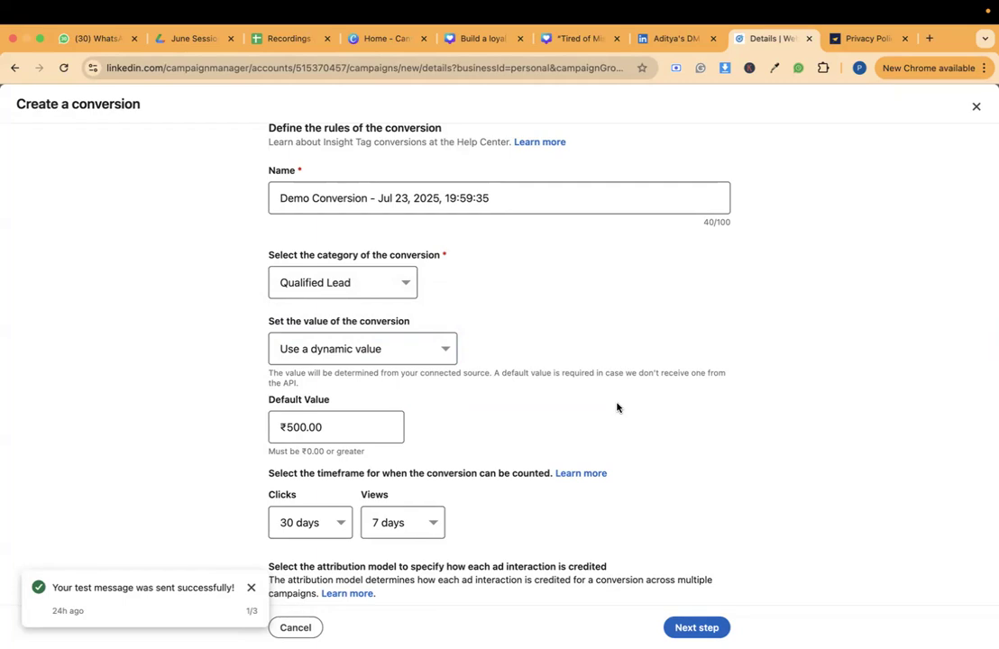
# Set the Qualified Lead conversion's value option to "No value (not recommended)".
pyautogui.click(433, 349)
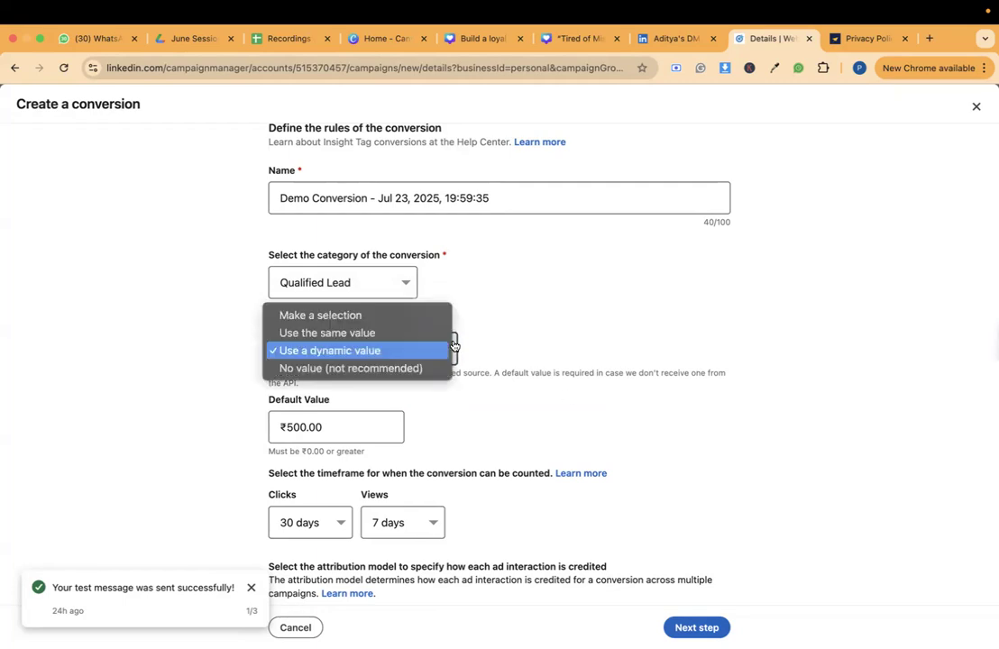
pyautogui.click(410, 371)
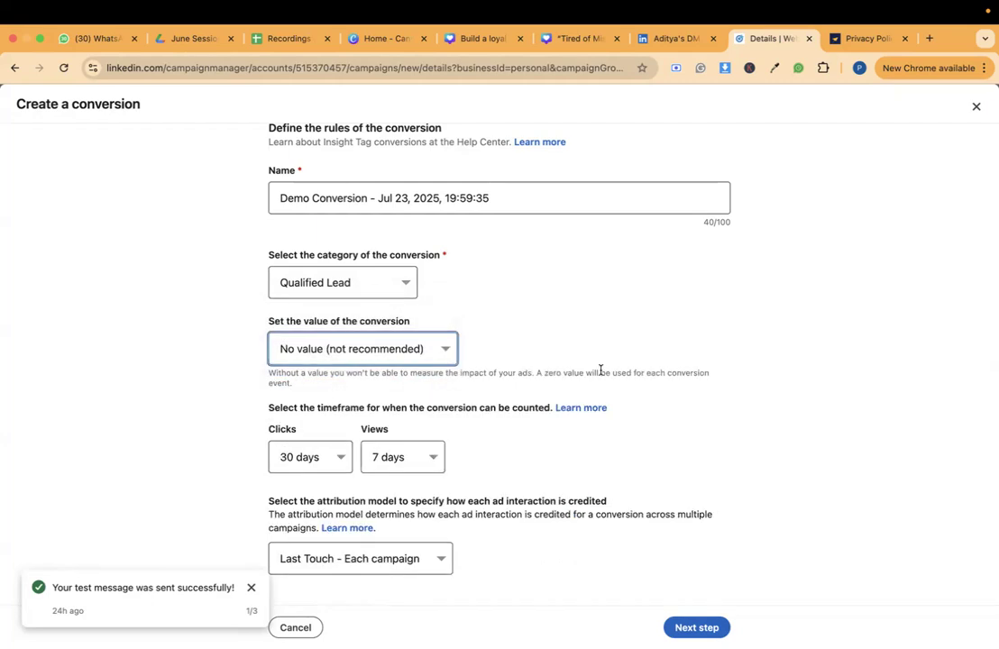
# Set the timeframe for counting conversions from clicks to 7 days.
pyautogui.scroll(-1, 601, 371)
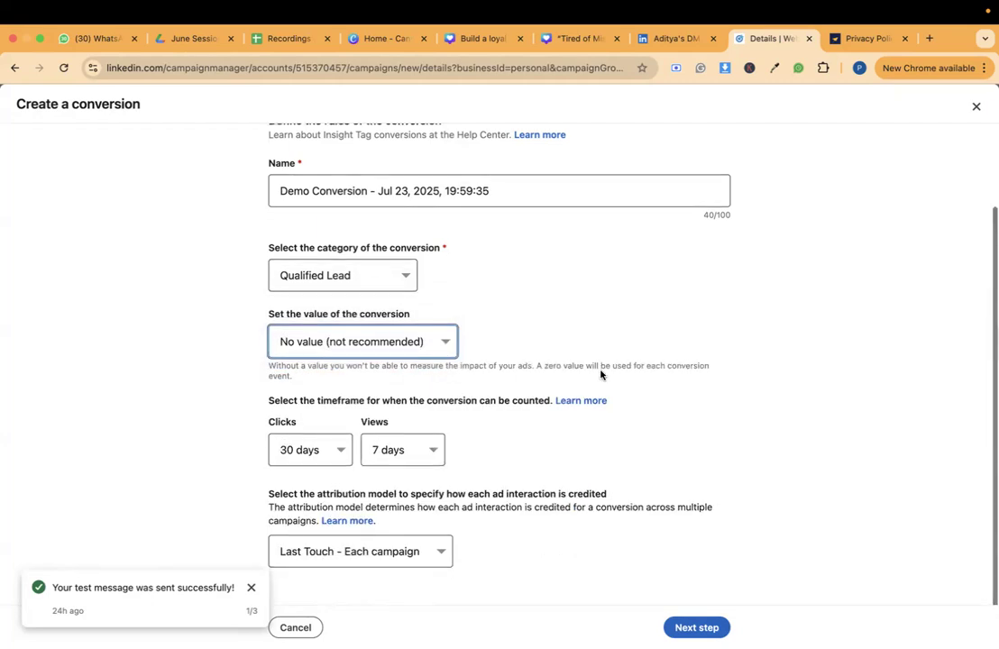
pyautogui.doubleClick(279, 425)
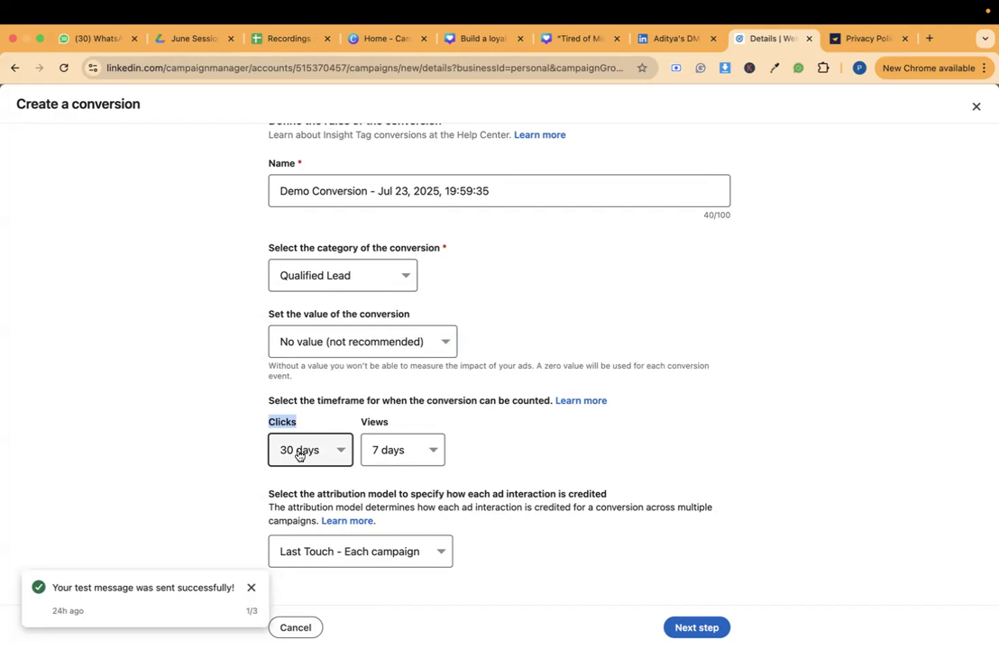
pyautogui.click(299, 454)
pyautogui.click(305, 476)
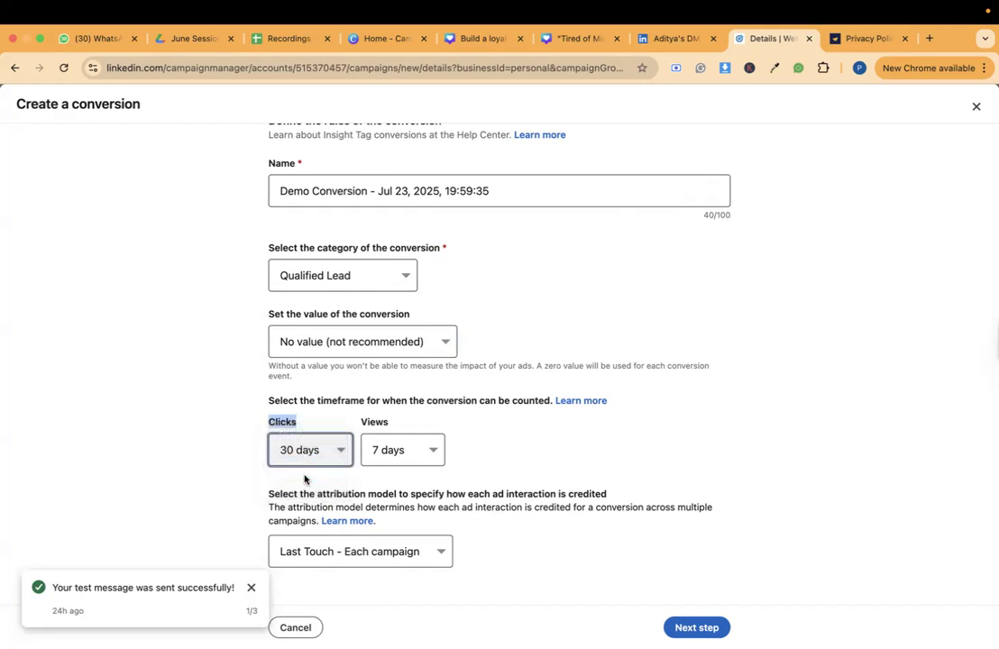
pyautogui.click(303, 455)
pyautogui.click(303, 442)
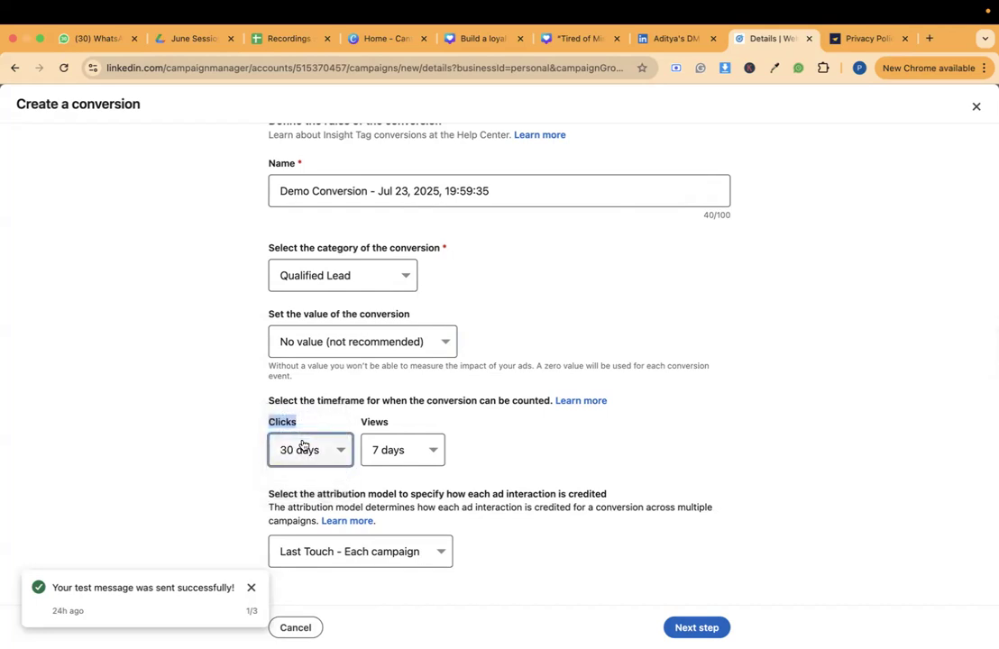
pyautogui.click(303, 444)
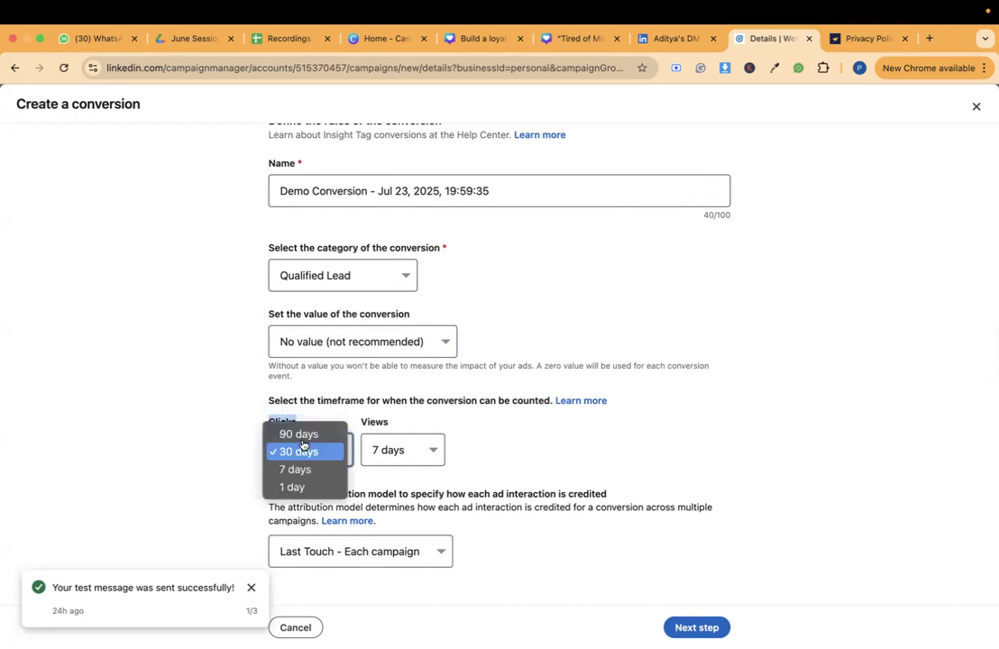
pyautogui.click(298, 468)
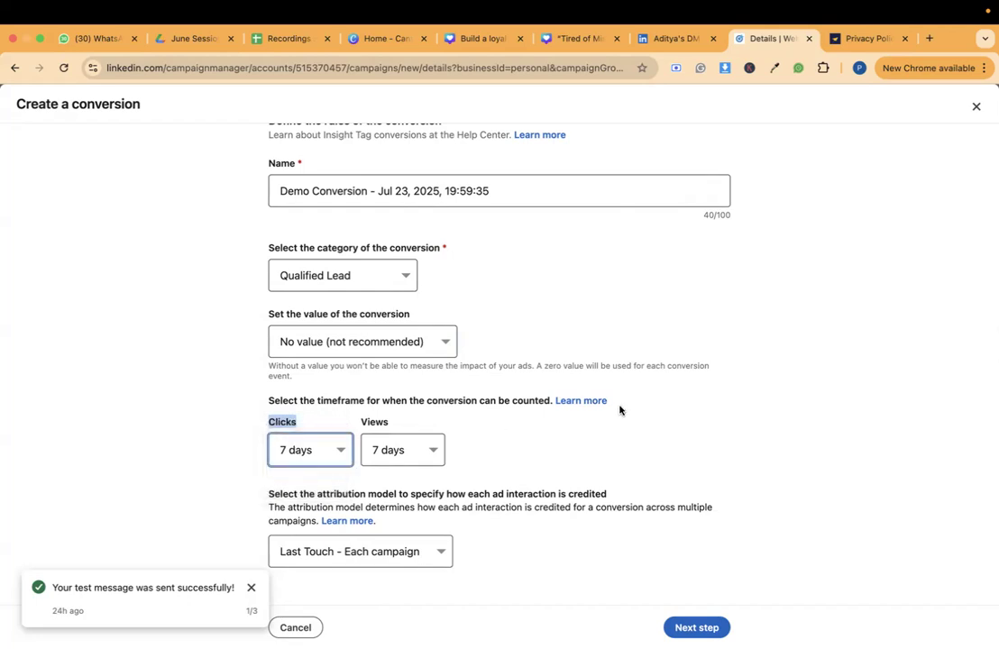
pyautogui.click(633, 431)
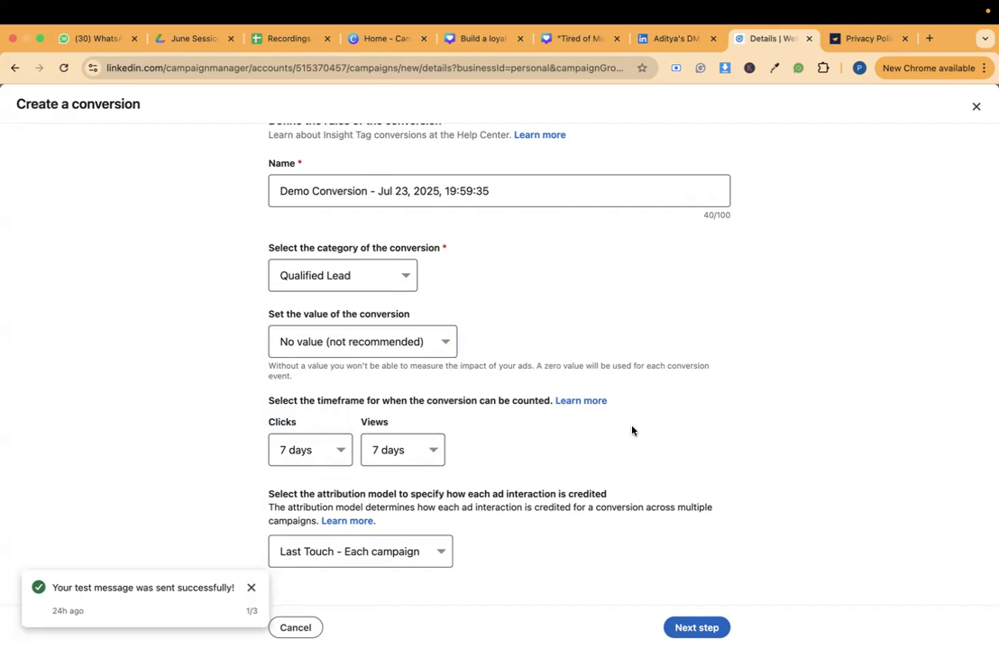
# Set the conversion-counting timeframe to 1 day for views and 30 days for clicks.
pyautogui.click(411, 452)
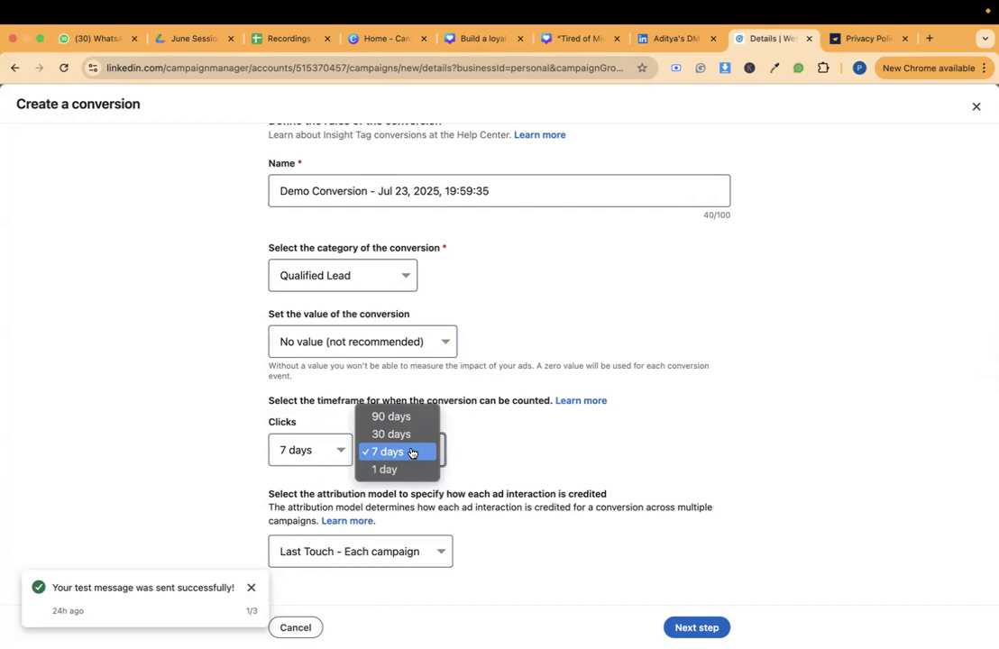
pyautogui.click(408, 469)
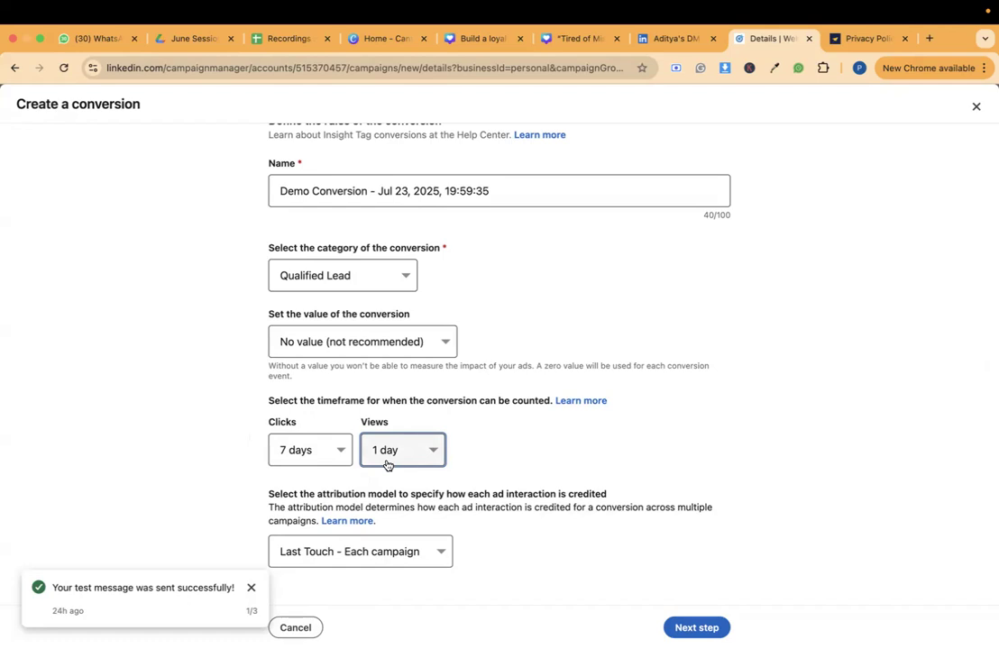
pyautogui.click(323, 458)
pyautogui.click(325, 433)
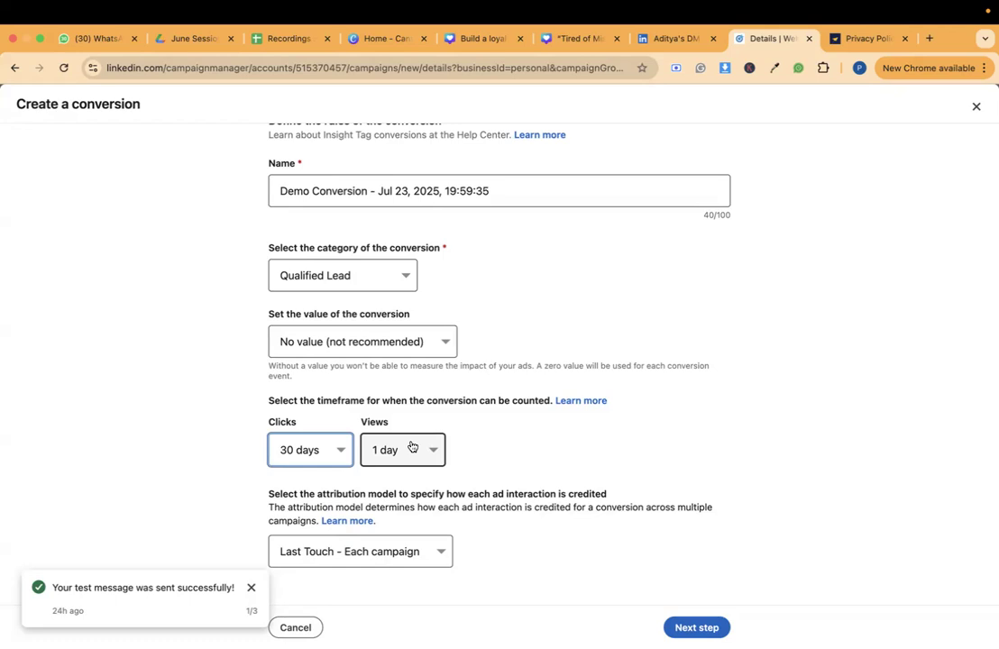
# Compare the attribution models by switching between "Last Touch - Last campaign" and "Last Touch - Each campaign".
pyautogui.click(363, 560)
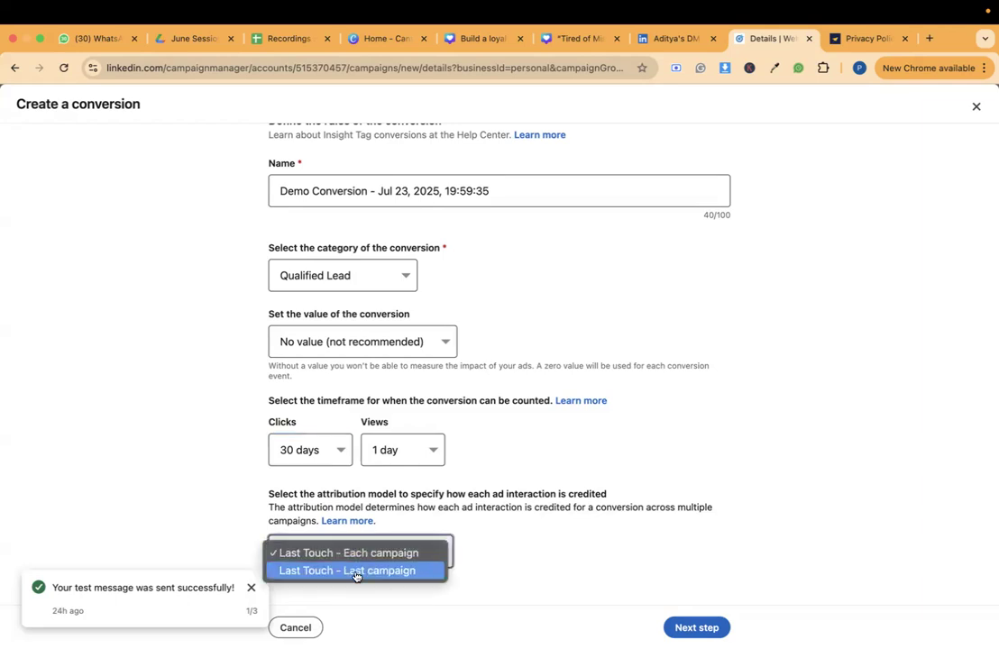
pyautogui.click(356, 572)
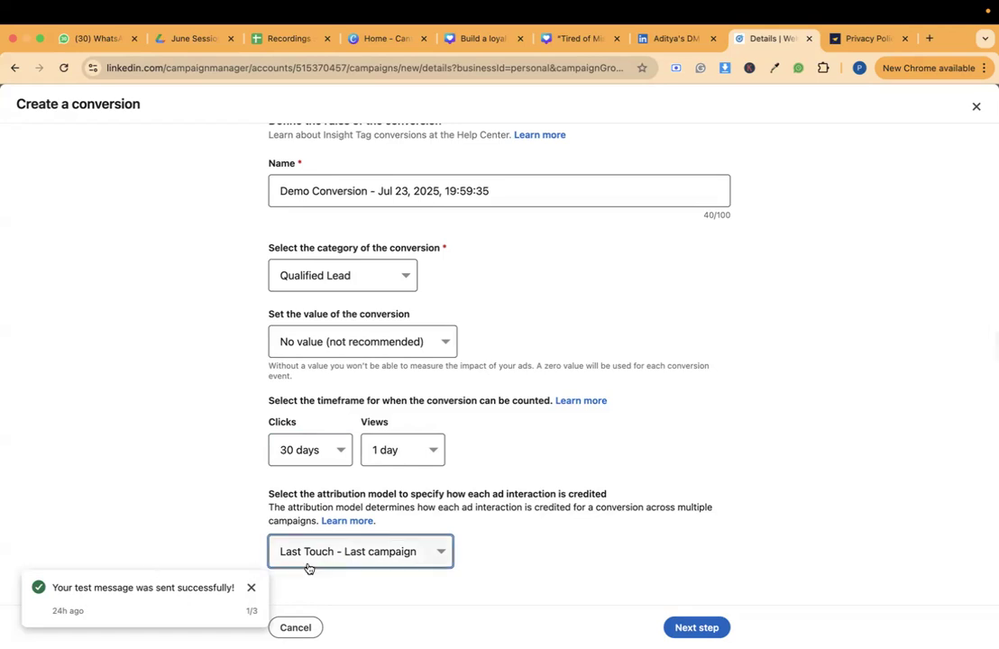
pyautogui.click(362, 561)
pyautogui.click(347, 536)
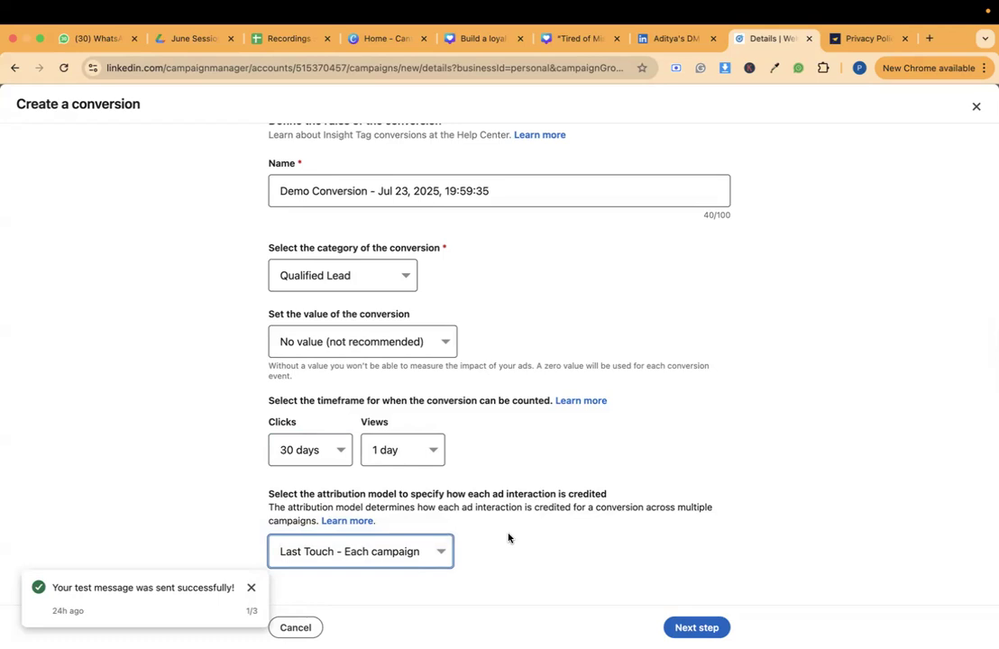
pyautogui.click(388, 552)
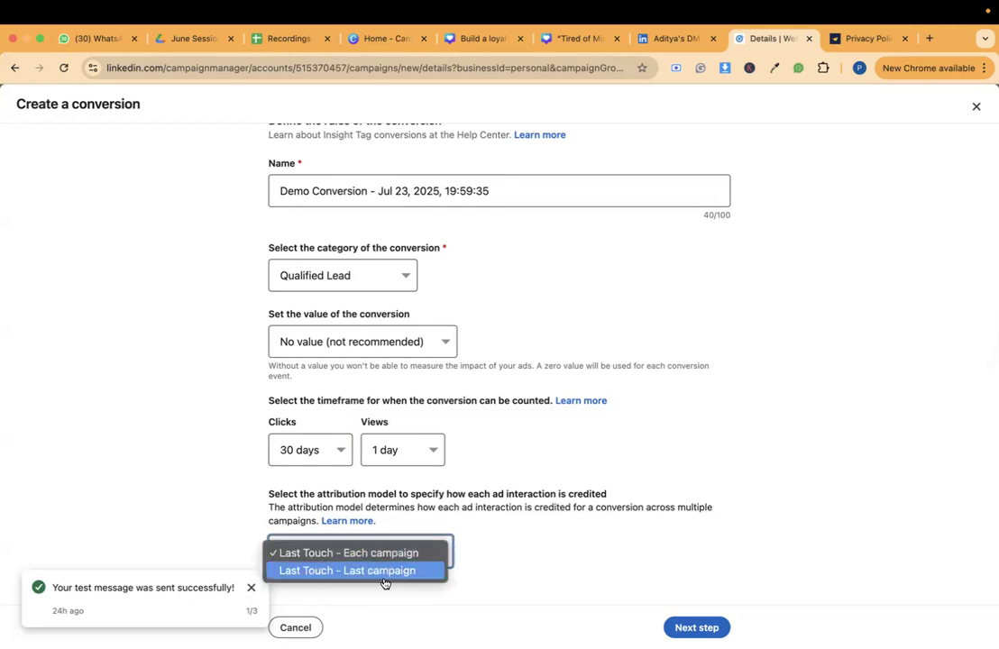
pyautogui.click(383, 570)
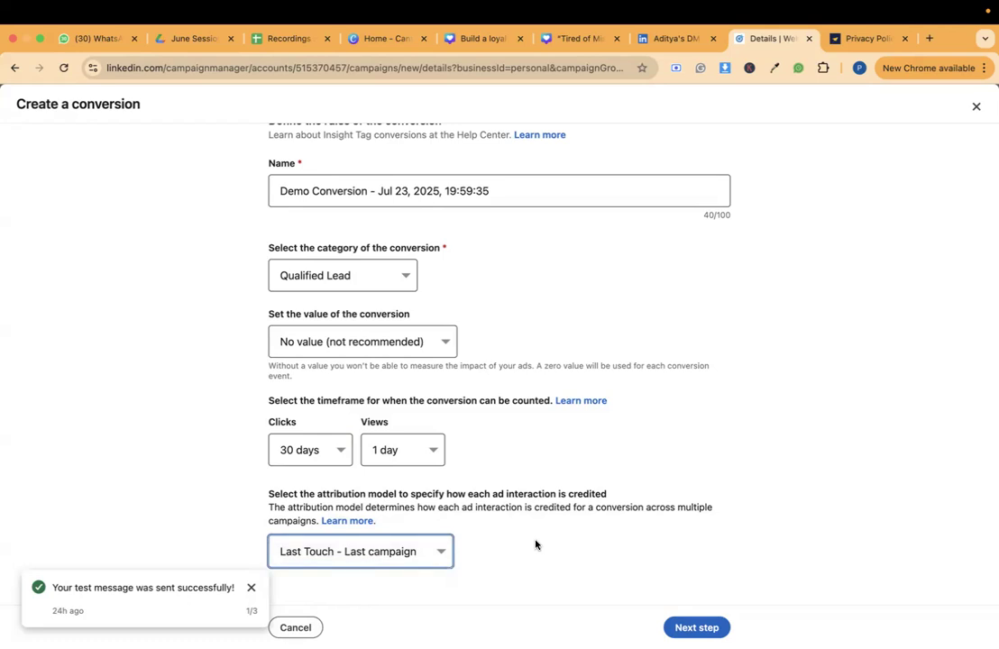
pyautogui.click(420, 548)
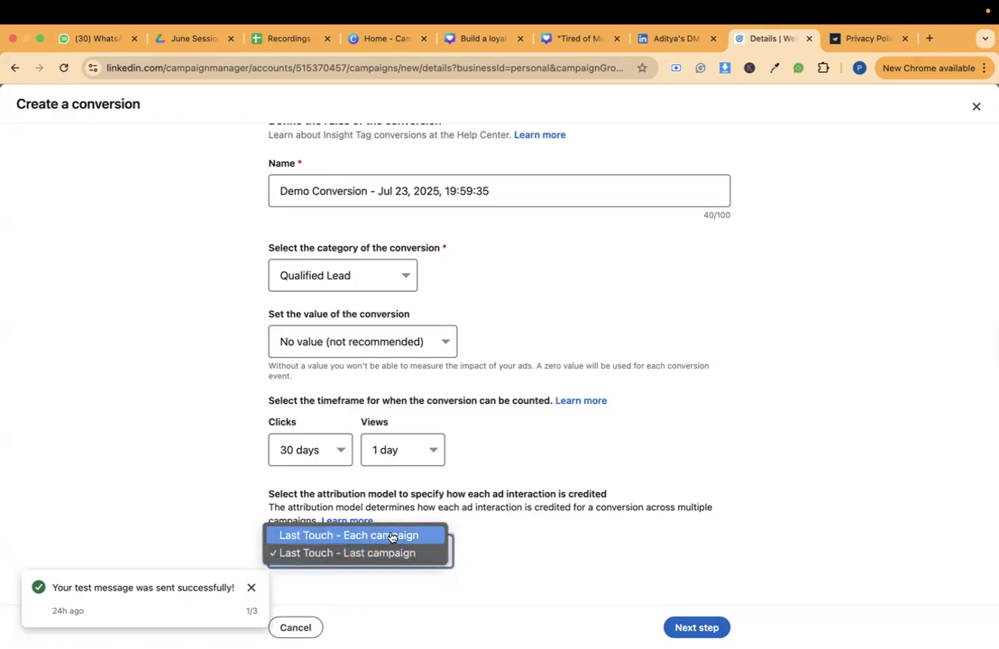
pyautogui.click(390, 536)
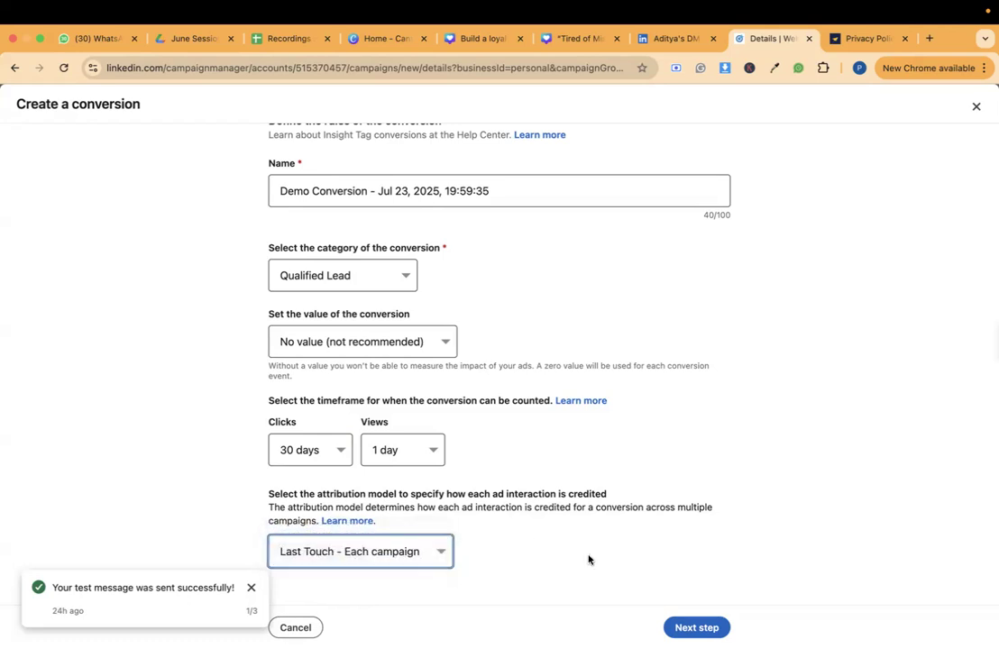
# Set the conversion's attribution model to "Last Touch - Last campaign".
pyautogui.click(445, 557)
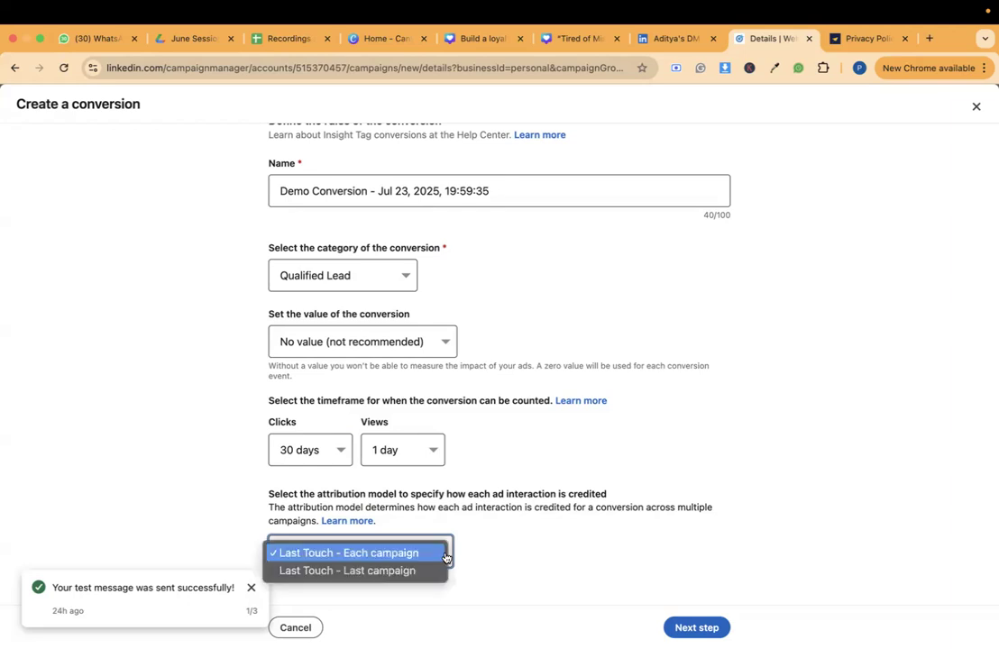
pyautogui.click(430, 570)
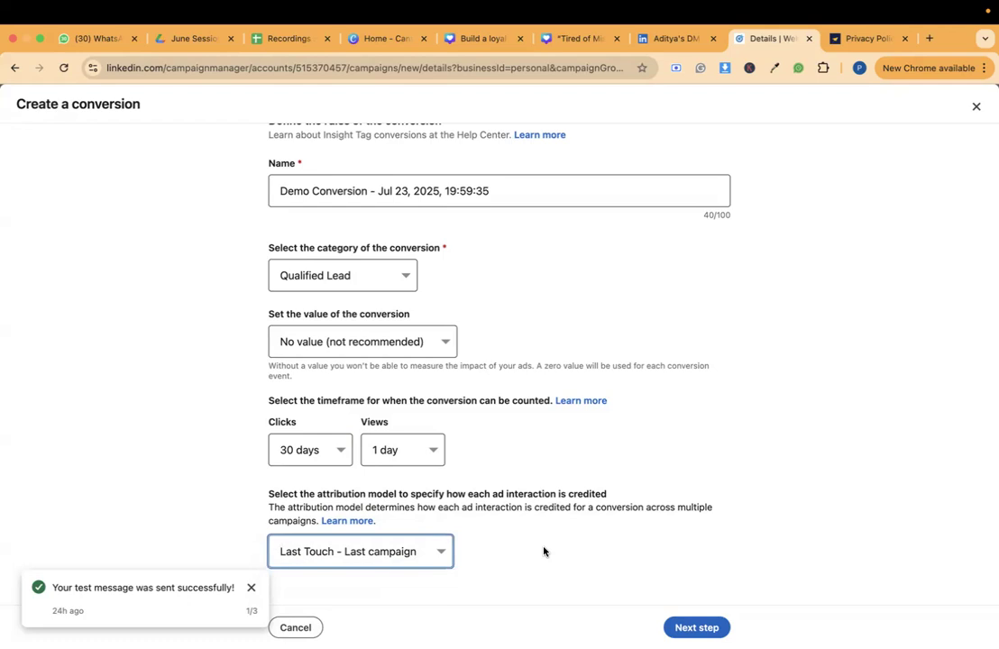
# Keep "Last Touch - Last campaign", proceed to the conversion sources, and choose Manual conversions setup as the tracking method.
pyautogui.click(399, 554)
pyautogui.click(383, 540)
pyautogui.click(696, 627)
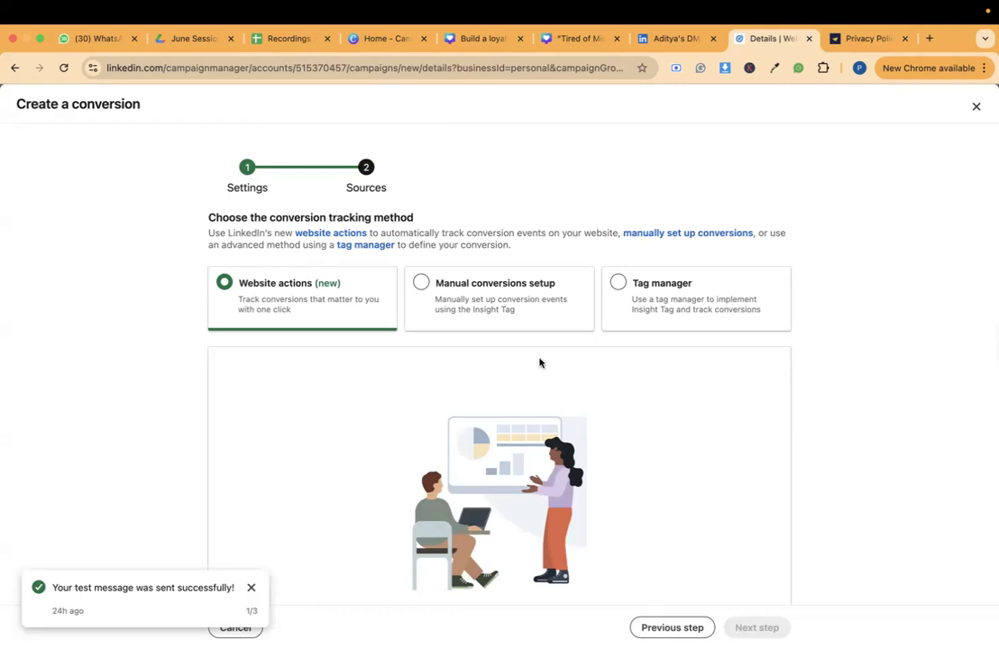
pyautogui.scroll(-2, 539, 362)
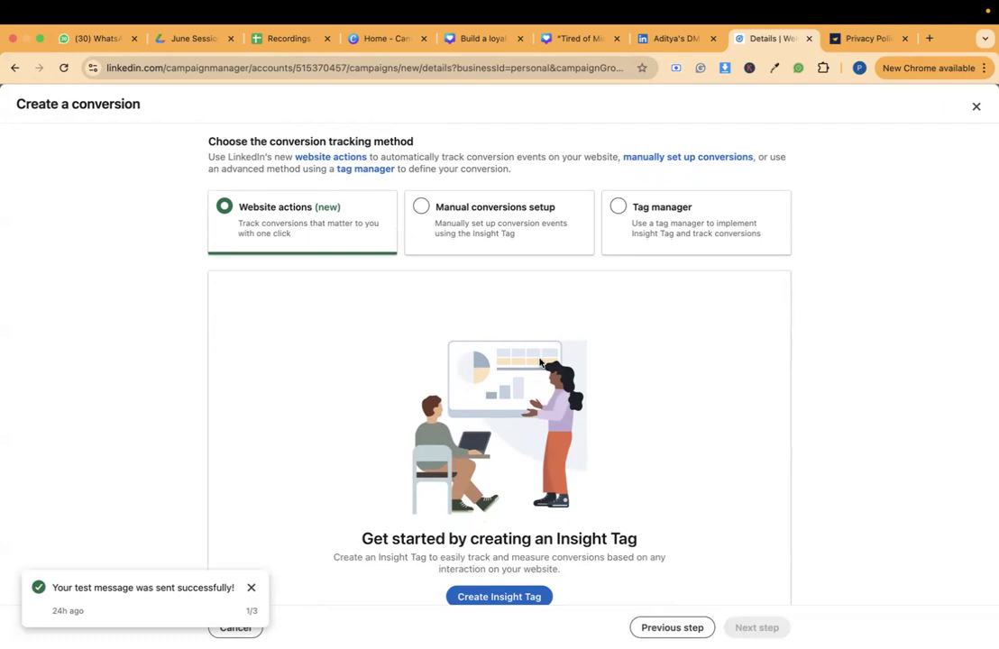
pyautogui.click(551, 210)
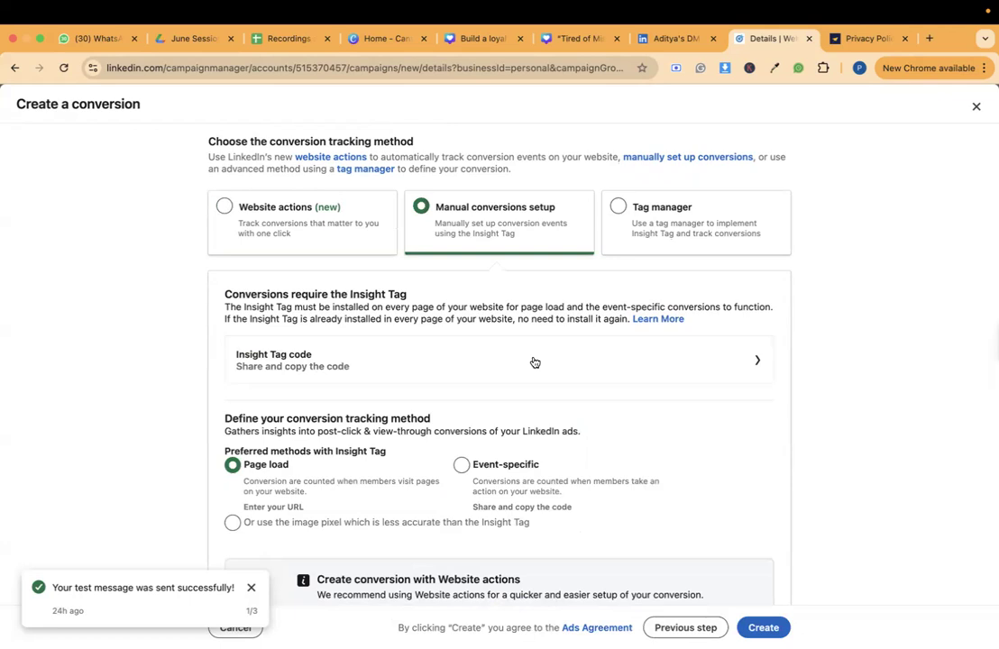
pyautogui.tripleClick(449, 209)
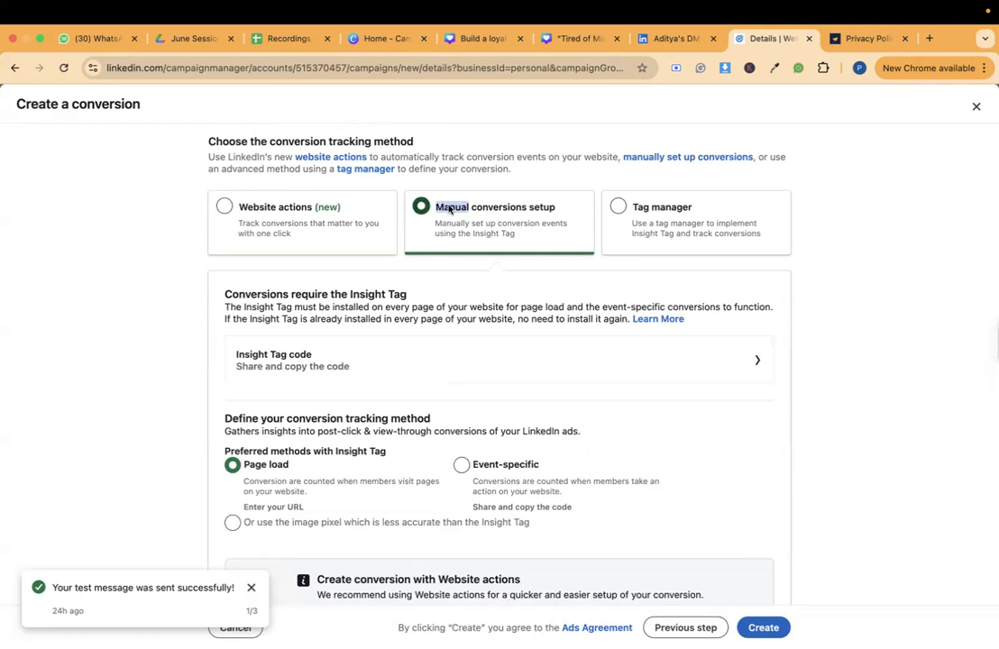
# Expand the Insight Tag code section and try to copy the tag code.
pyautogui.click(448, 374)
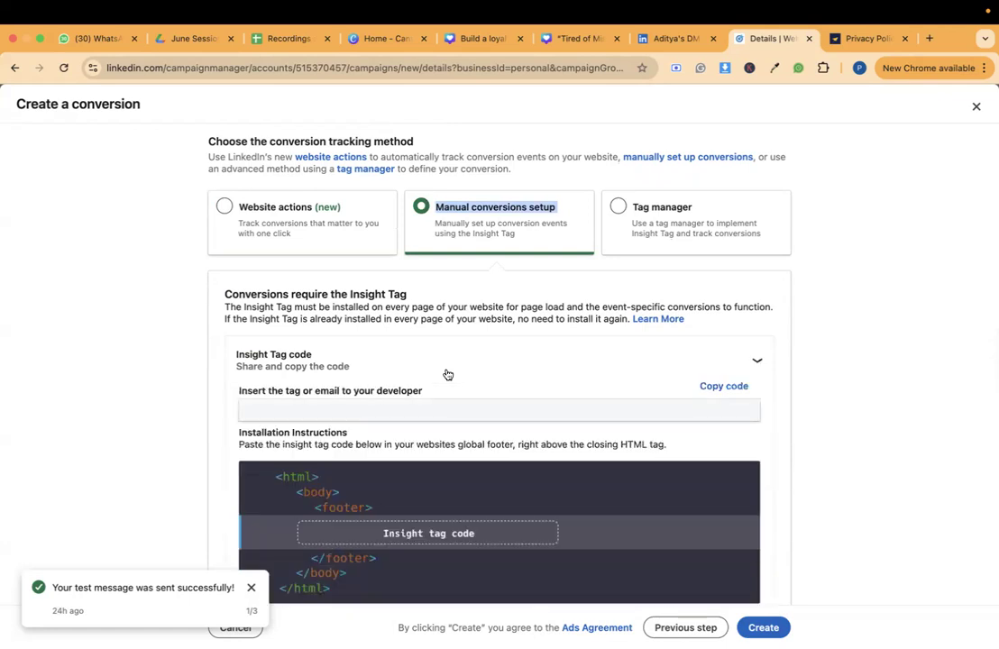
pyautogui.scroll(-2, 448, 374)
pyautogui.scroll(-5, 448, 373)
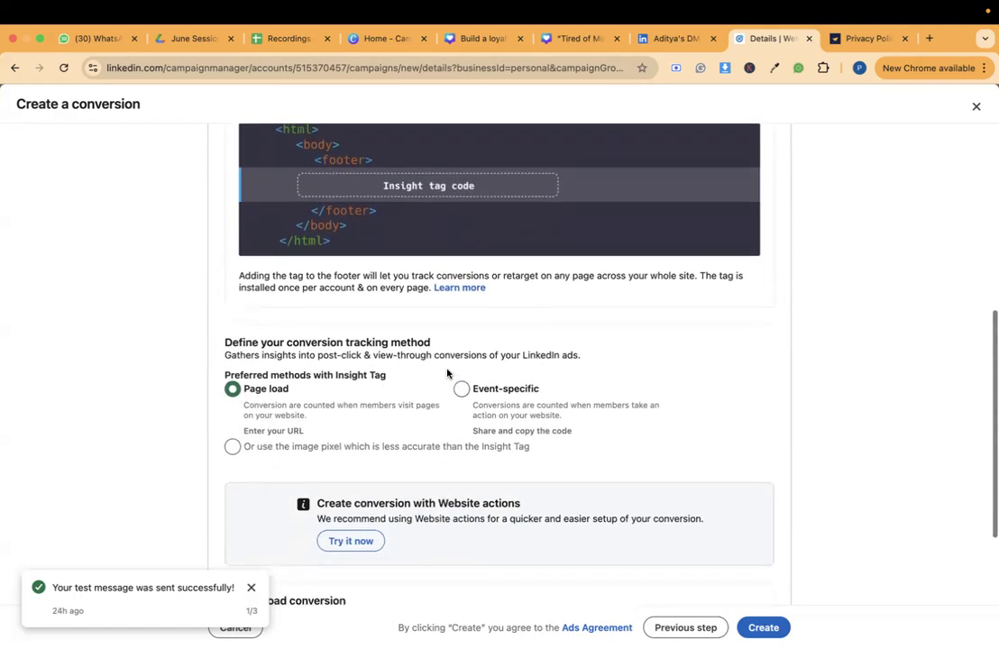
pyautogui.scroll(4, 447, 373)
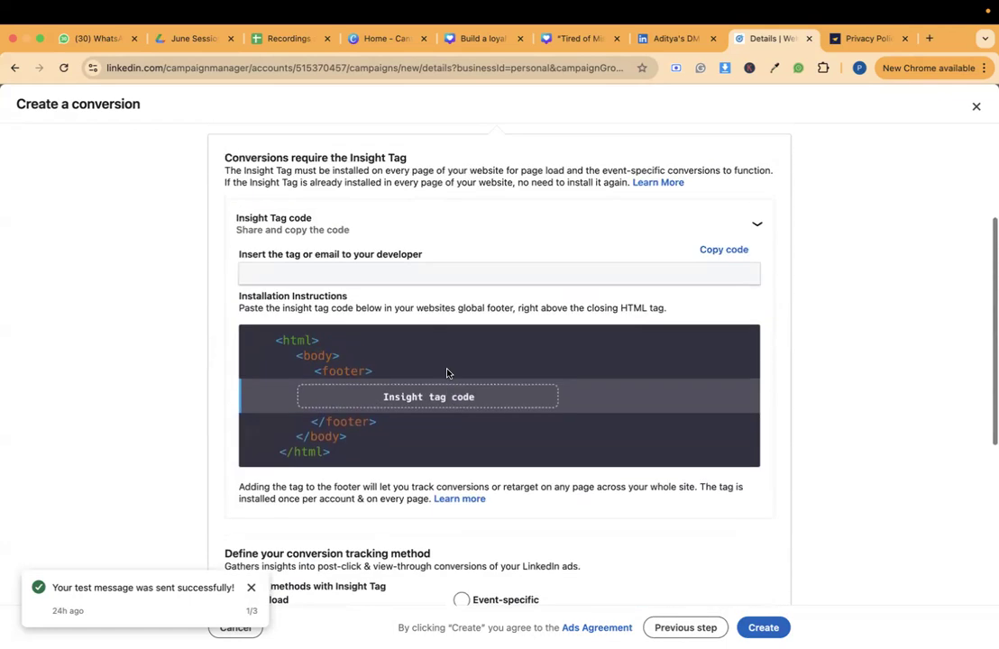
pyautogui.click(717, 255)
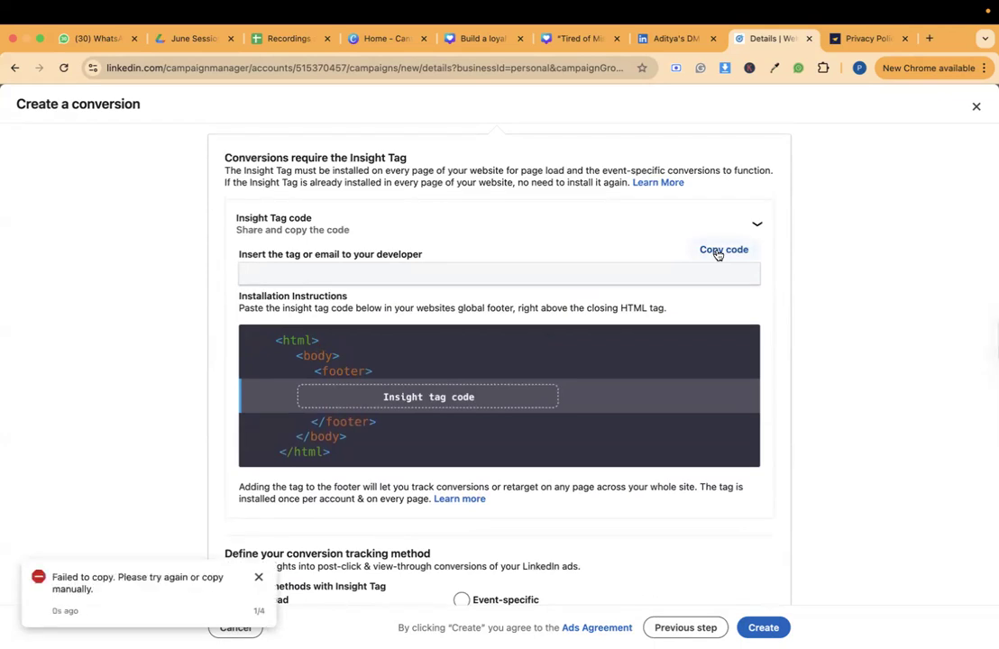
# Examine the conversion tracking methods and the page load conversion's URL rule options.
pyautogui.scroll(-4, 593, 351)
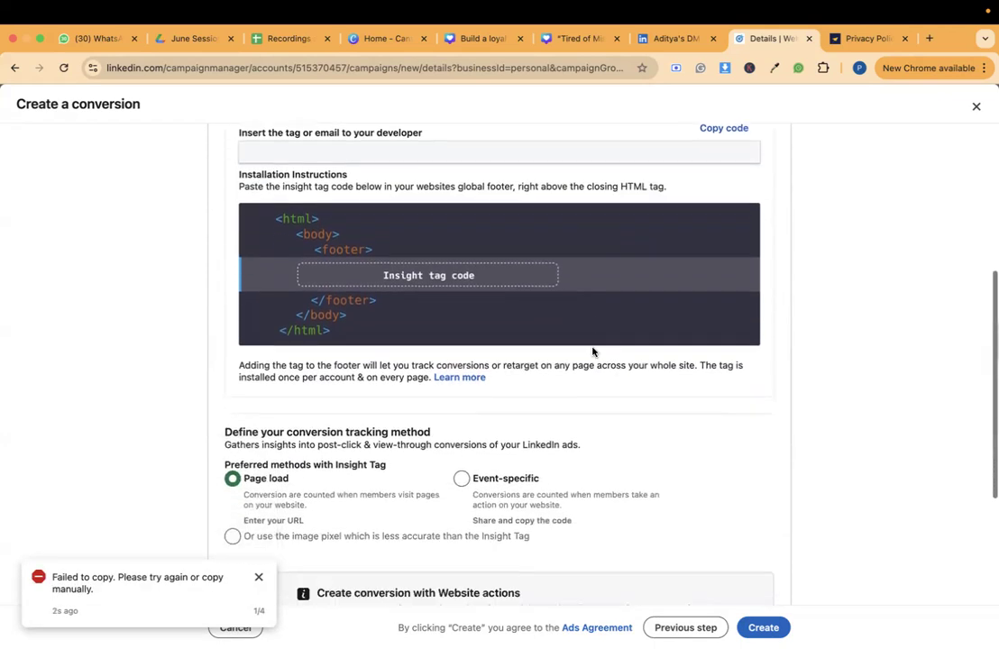
pyautogui.scroll(-3, 592, 351)
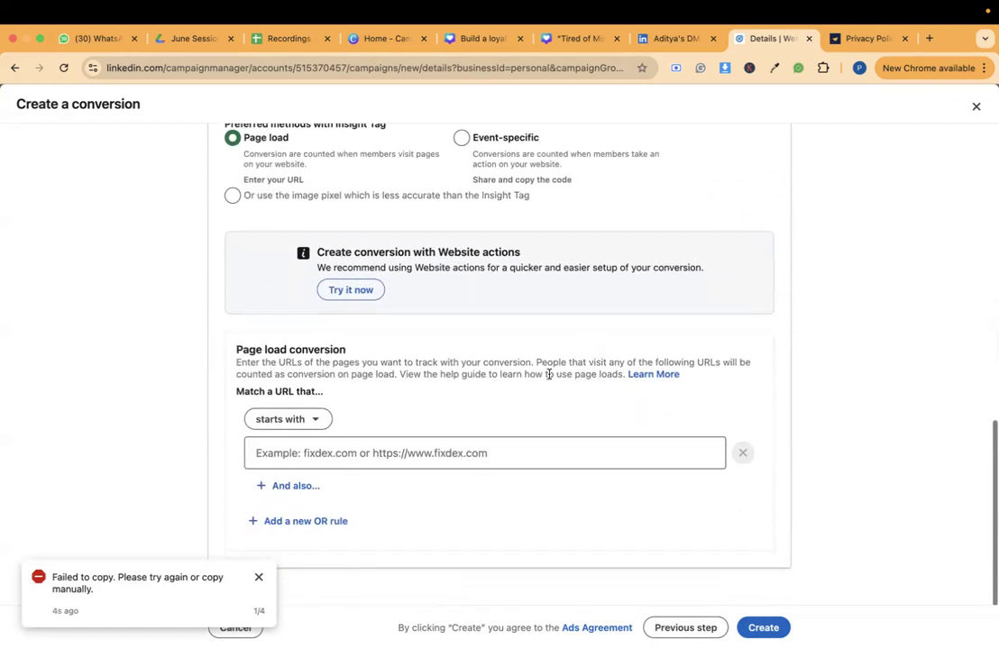
pyautogui.scroll(3, 542, 374)
pyautogui.scroll(2, 503, 384)
pyautogui.scroll(-3, 505, 384)
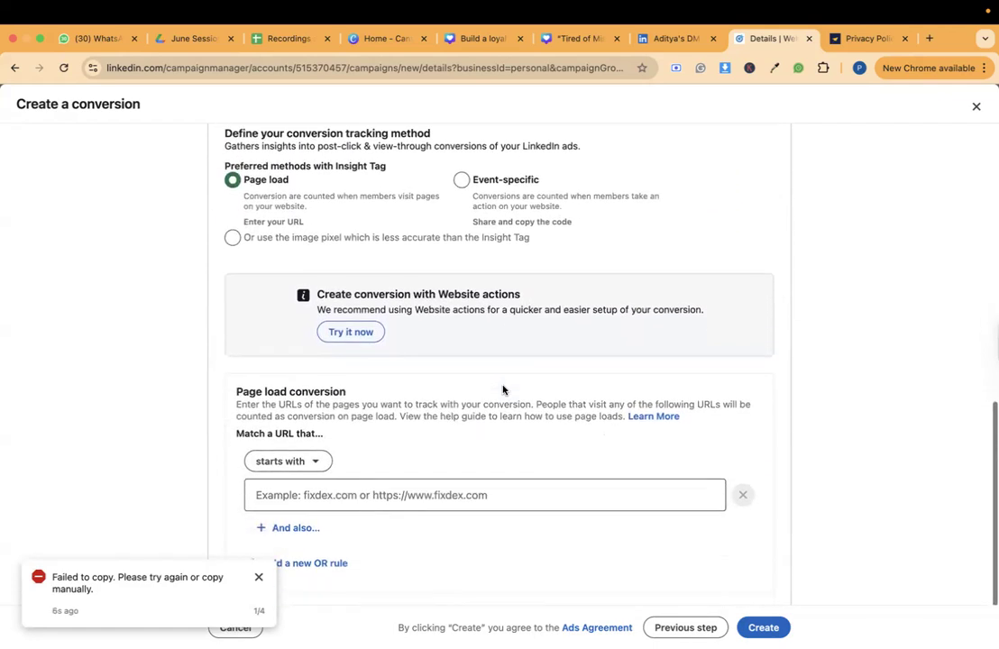
pyautogui.scroll(1, 504, 388)
pyautogui.tripleClick(65, 576)
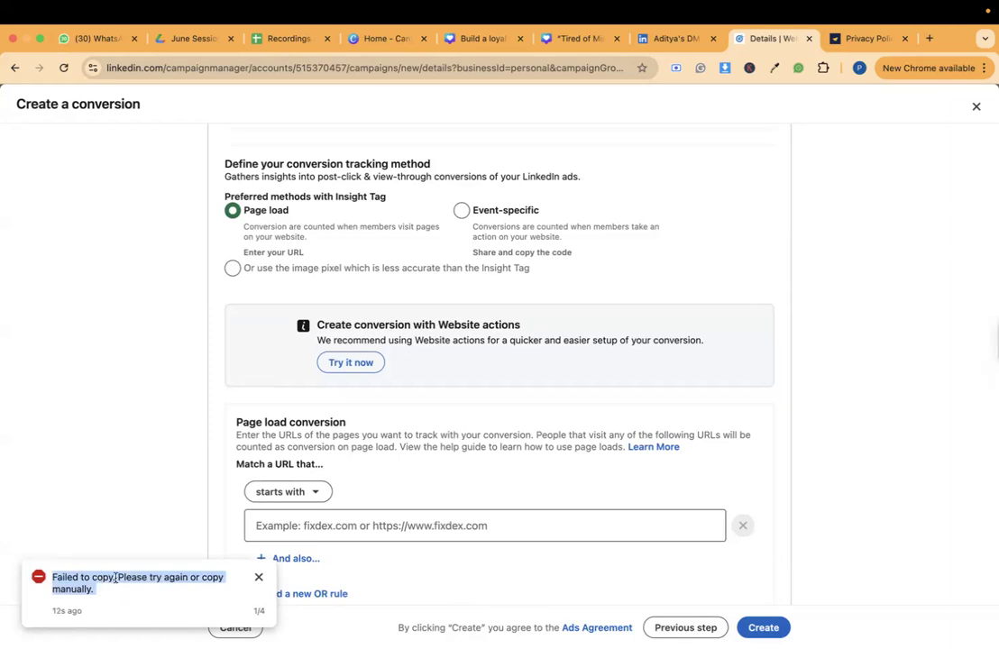
pyautogui.scroll(-2, 434, 404)
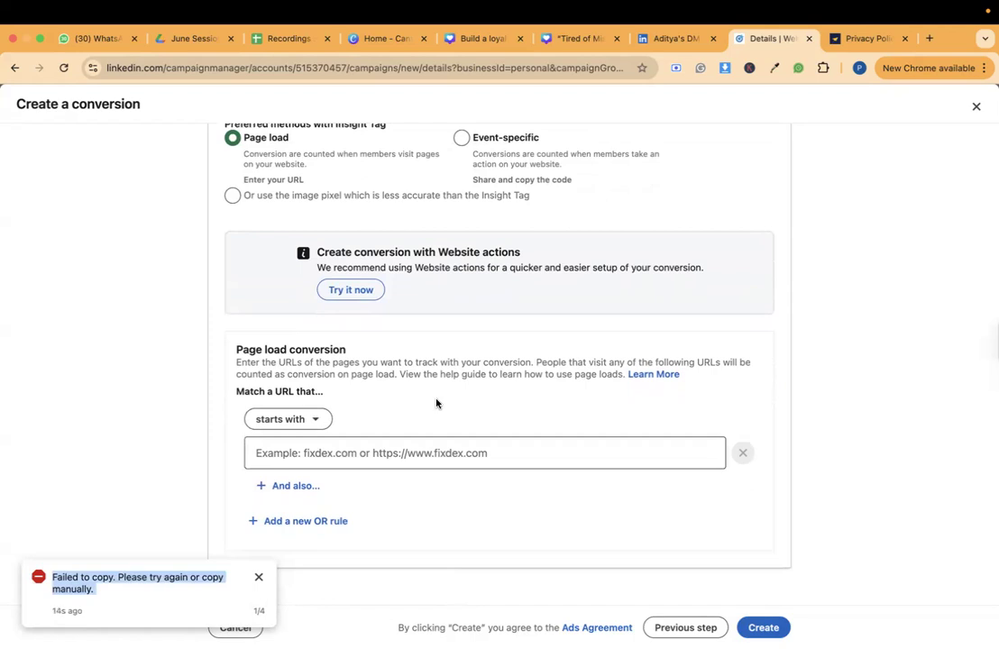
pyautogui.scroll(1, 437, 404)
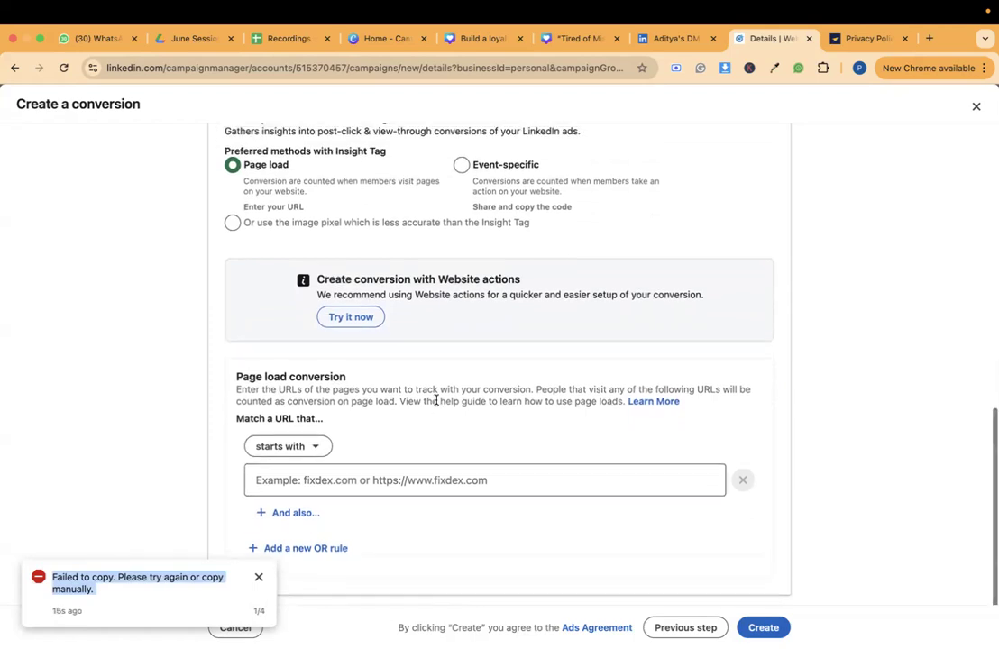
pyautogui.scroll(4, 437, 401)
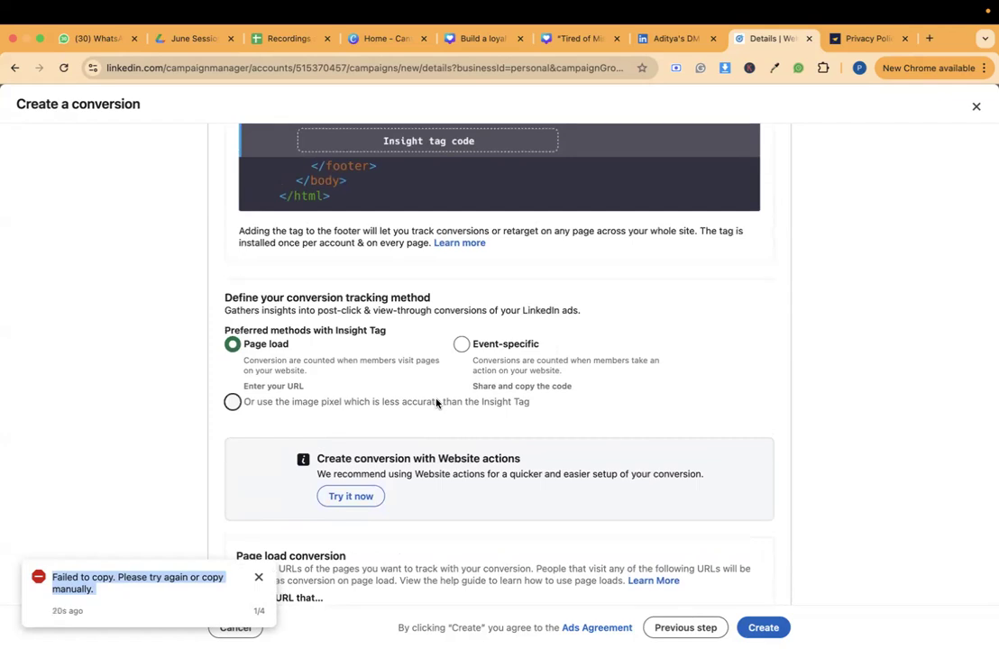
pyautogui.scroll(-3, 437, 404)
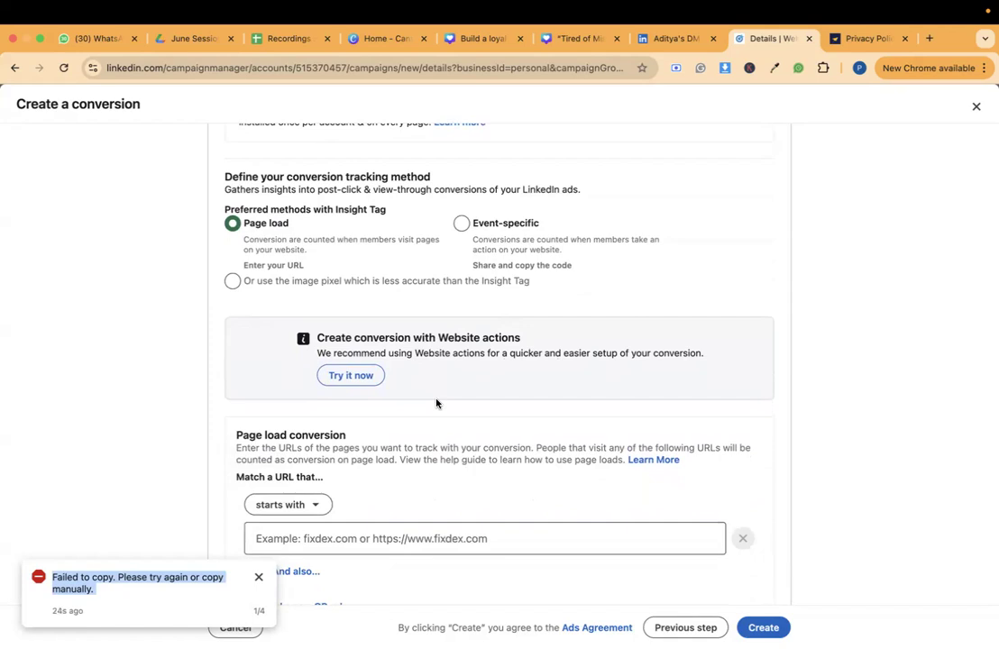
# Switch to the PIIDM website's home page and submit the Enquire Now form with a name, e-mail and phone number.
pyautogui.click(861, 38)
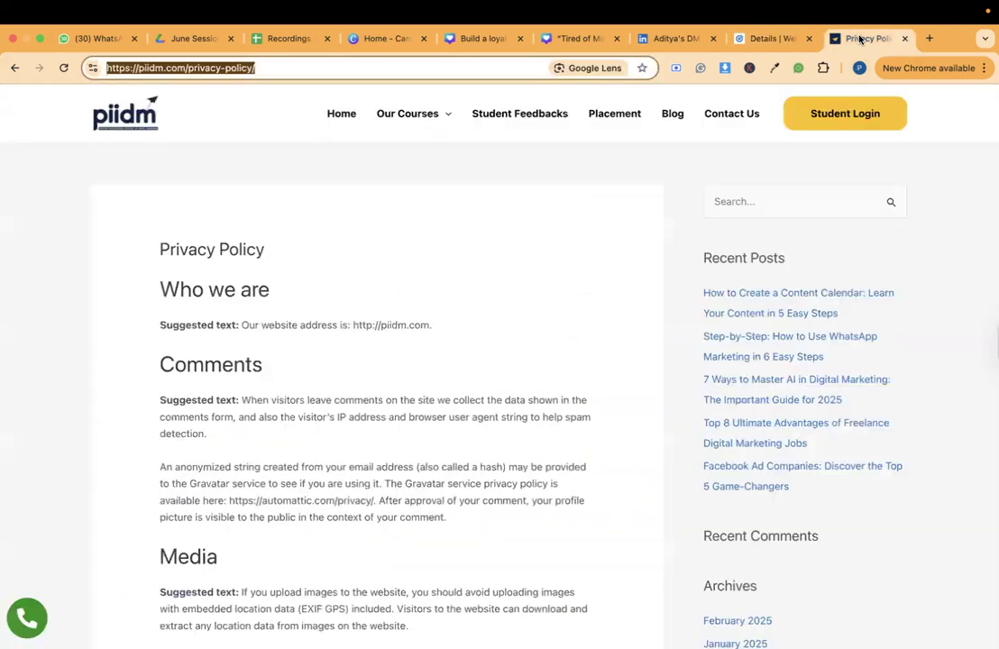
pyautogui.click(333, 119)
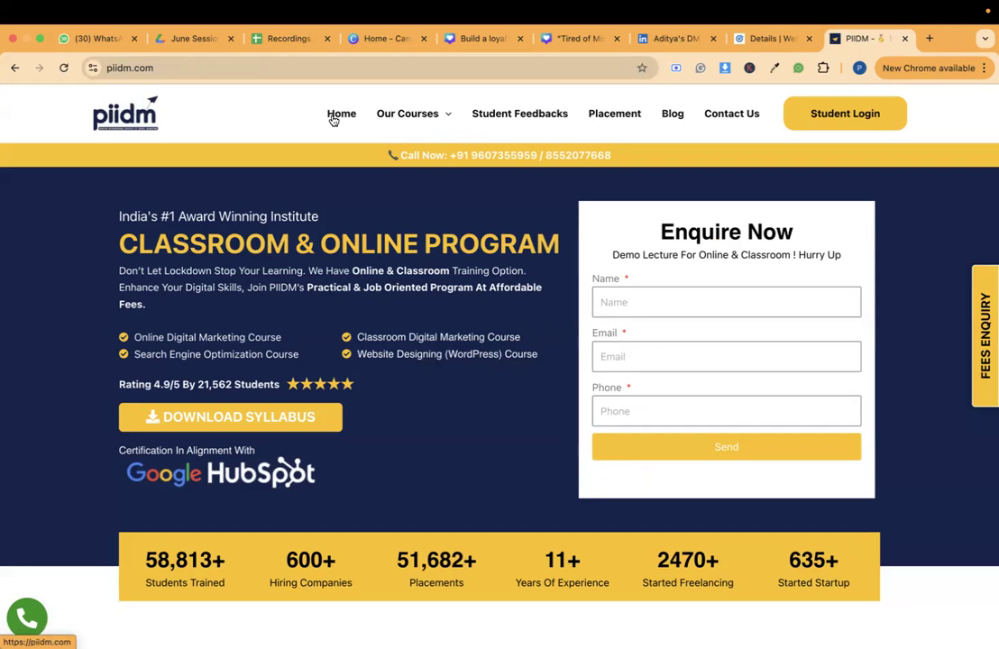
pyautogui.click(698, 315)
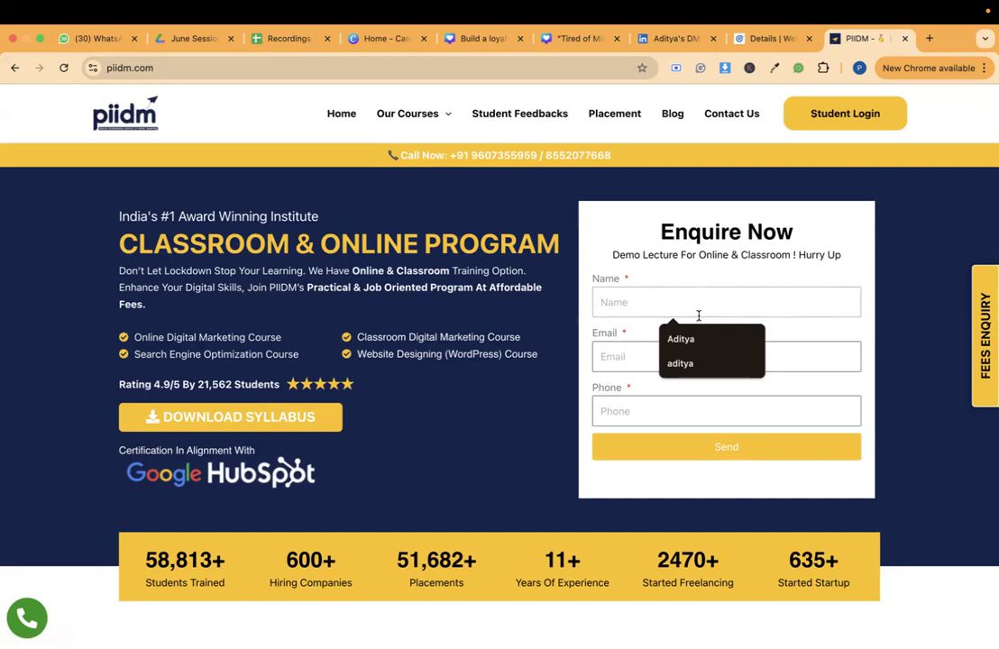
pyautogui.click(685, 339)
pyautogui.click(646, 350)
pyautogui.click(690, 395)
pyautogui.click(640, 410)
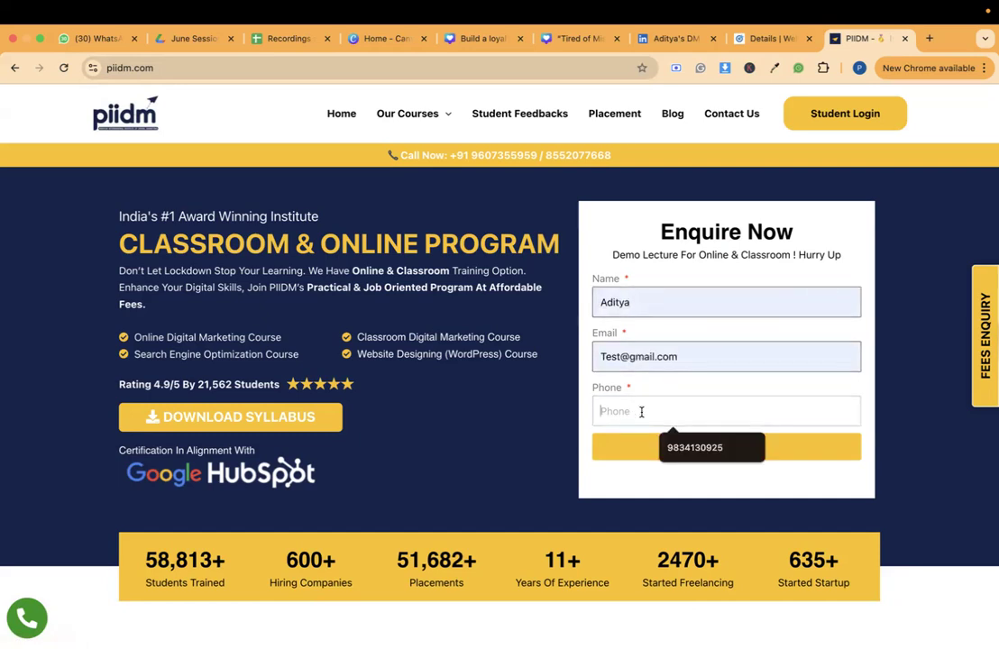
pyautogui.click(658, 445)
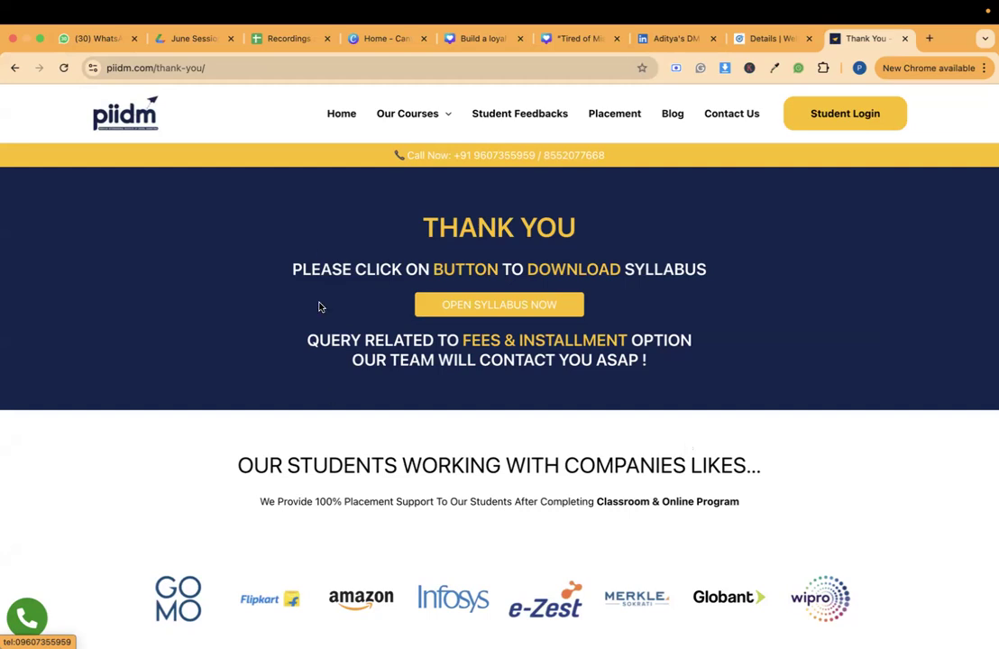
# Examine the thank-you page reached after the enquiry and its URL.
pyautogui.click(227, 70)
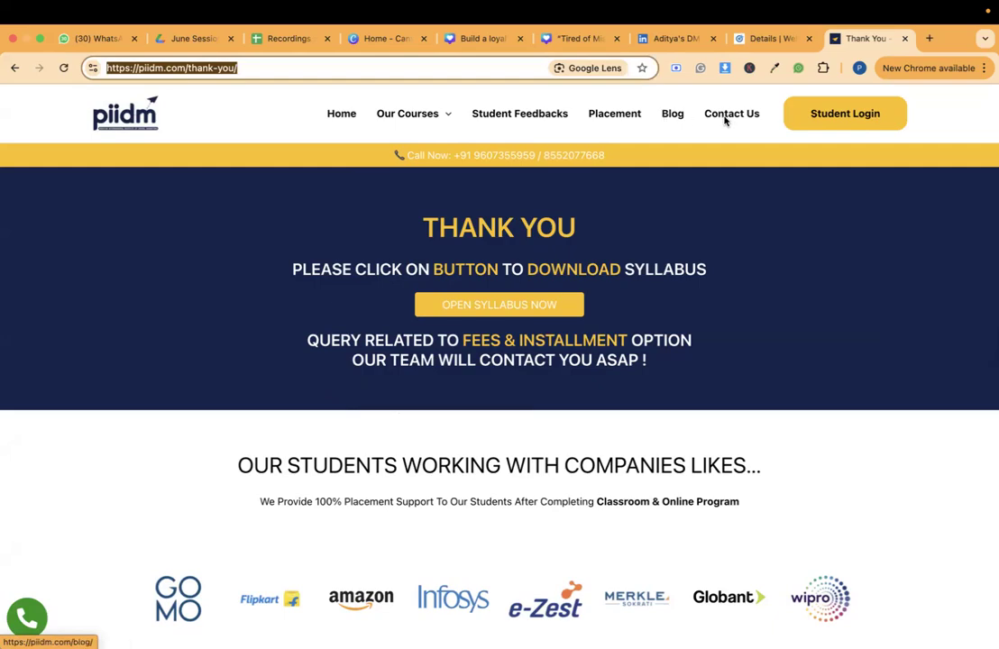
pyautogui.scroll(-15, 742, 350)
pyautogui.scroll(15, 623, 393)
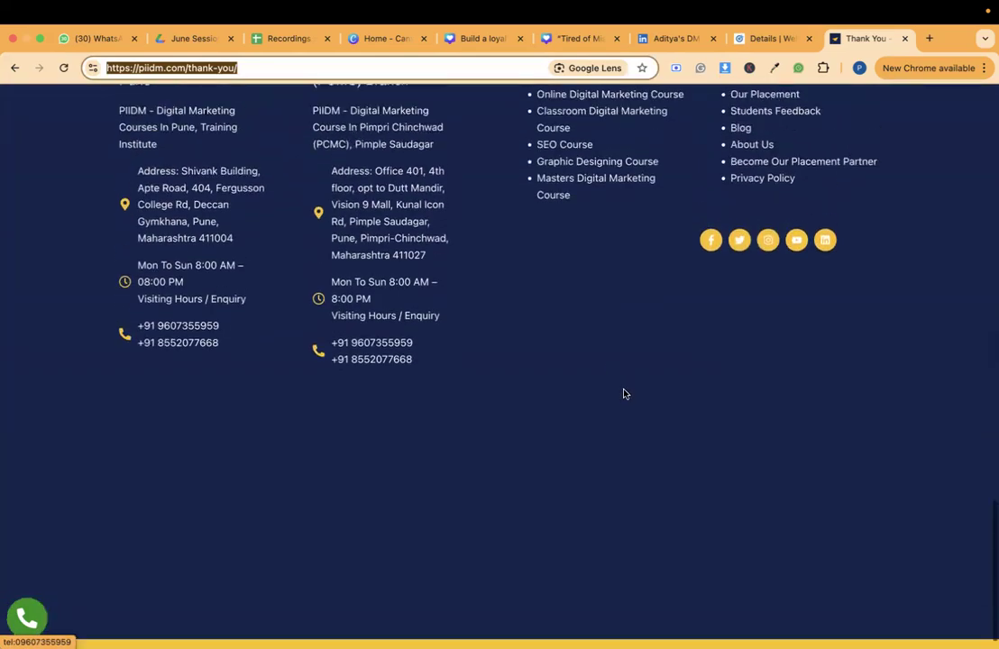
pyautogui.scroll(4, 524, 351)
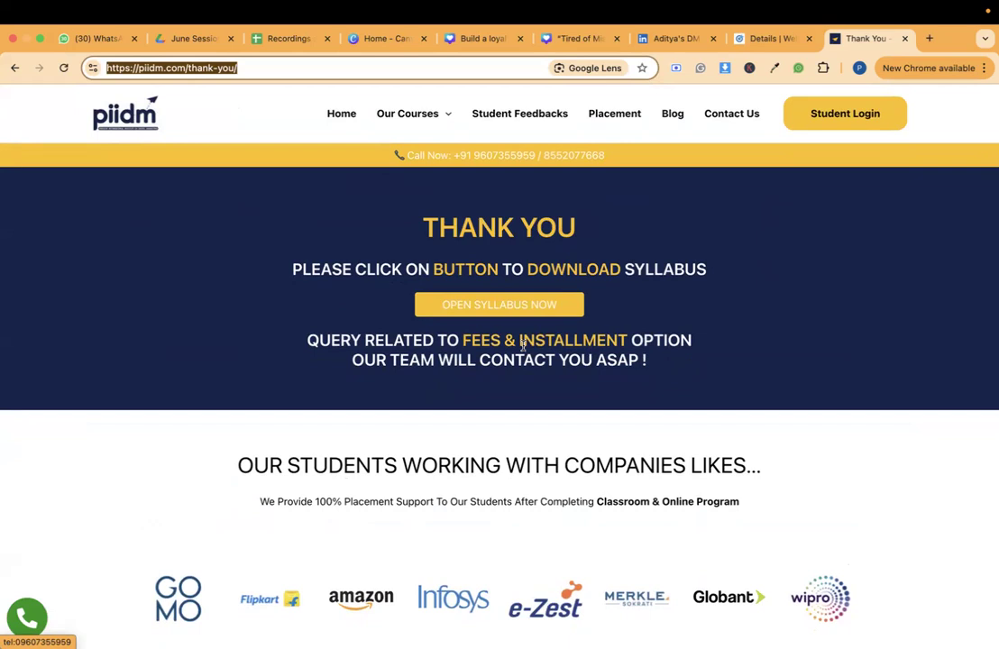
pyautogui.keyDown('super'); pyautogui.click(332, 113); pyautogui.keyUp('super')
pyautogui.click(852, 38)
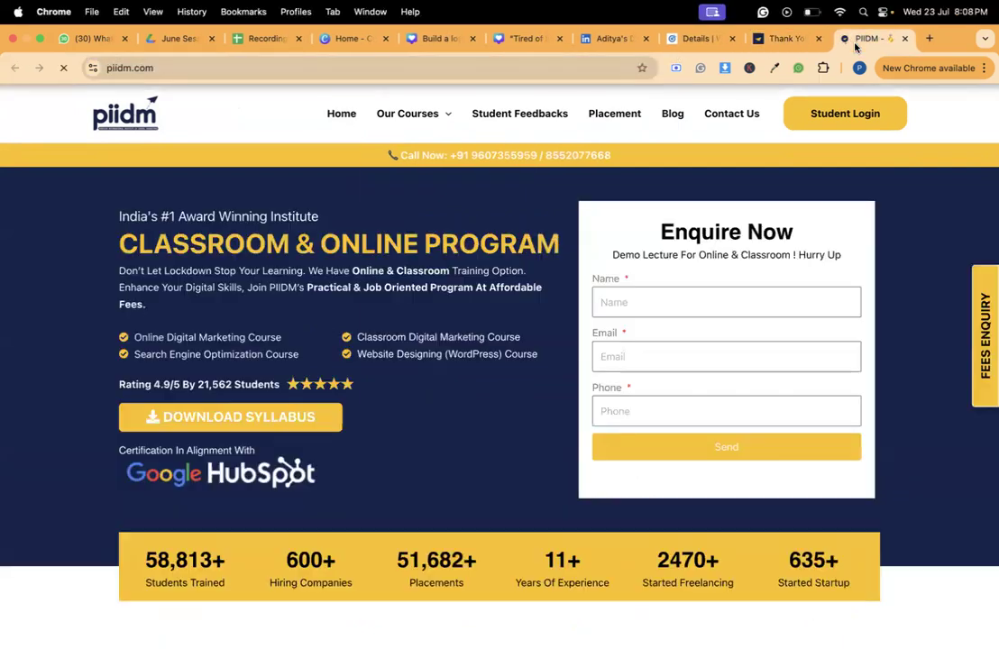
pyautogui.click(275, 69)
pyautogui.press('super+c')
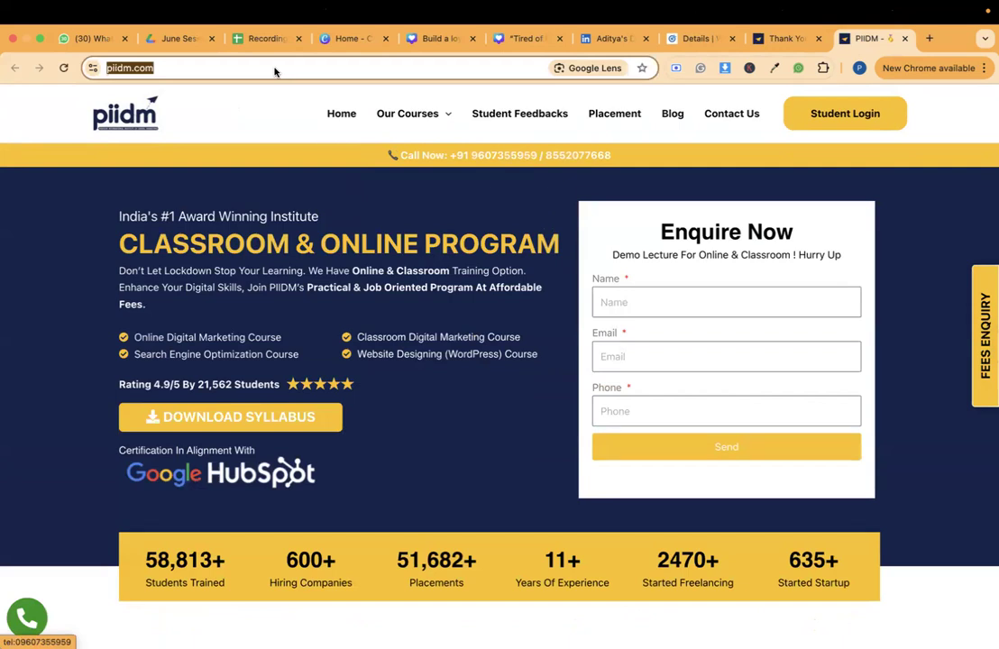
pyautogui.click(692, 42)
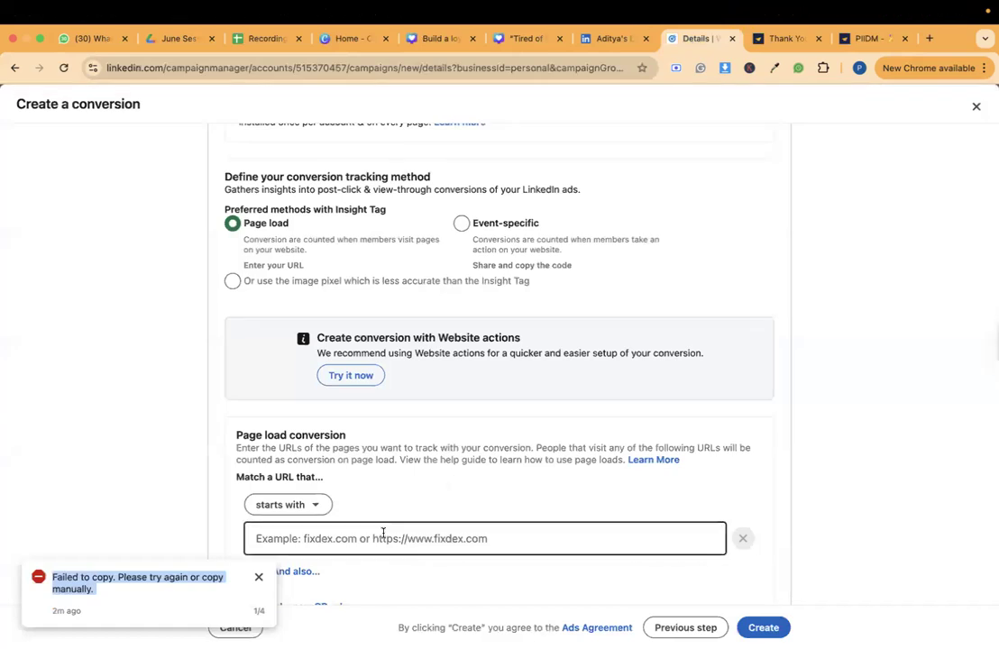
pyautogui.scroll(-2, 383, 533)
pyautogui.click(364, 471)
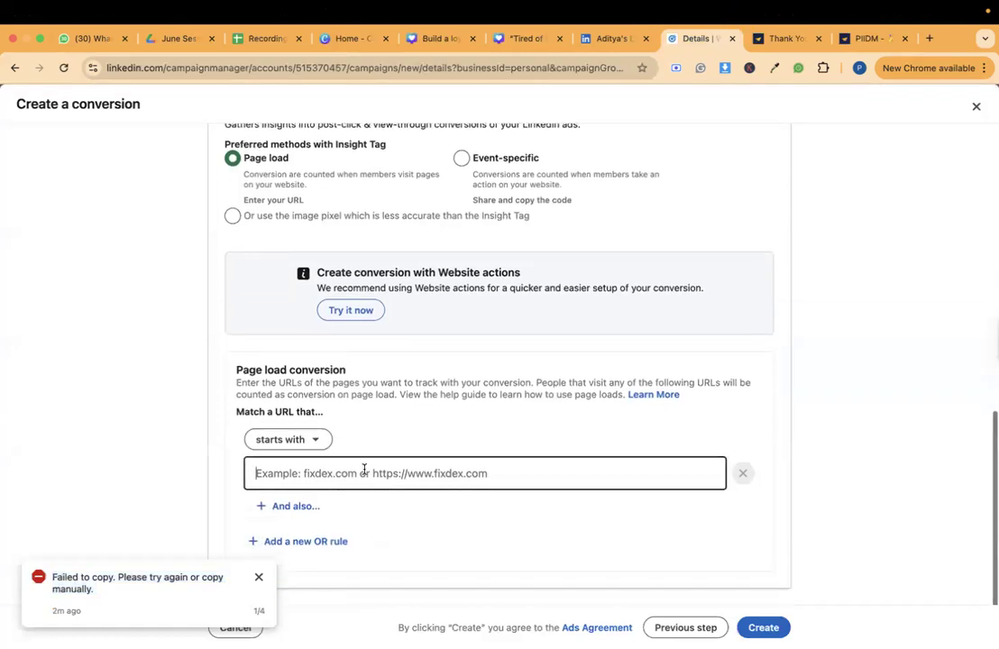
pyautogui.press('super+v')
pyautogui.click(408, 509)
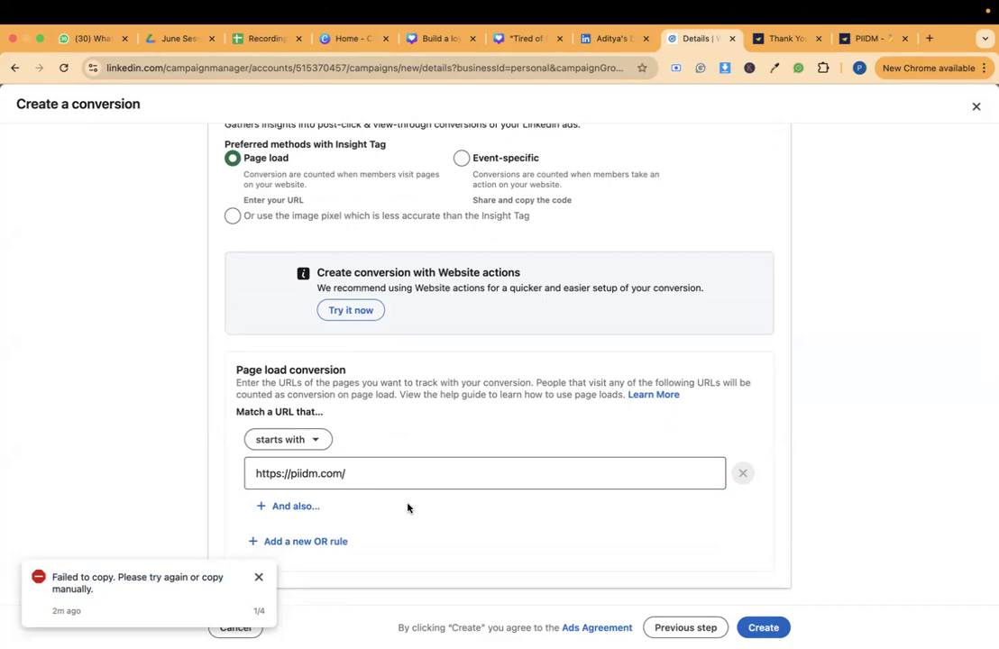
pyautogui.click(345, 473)
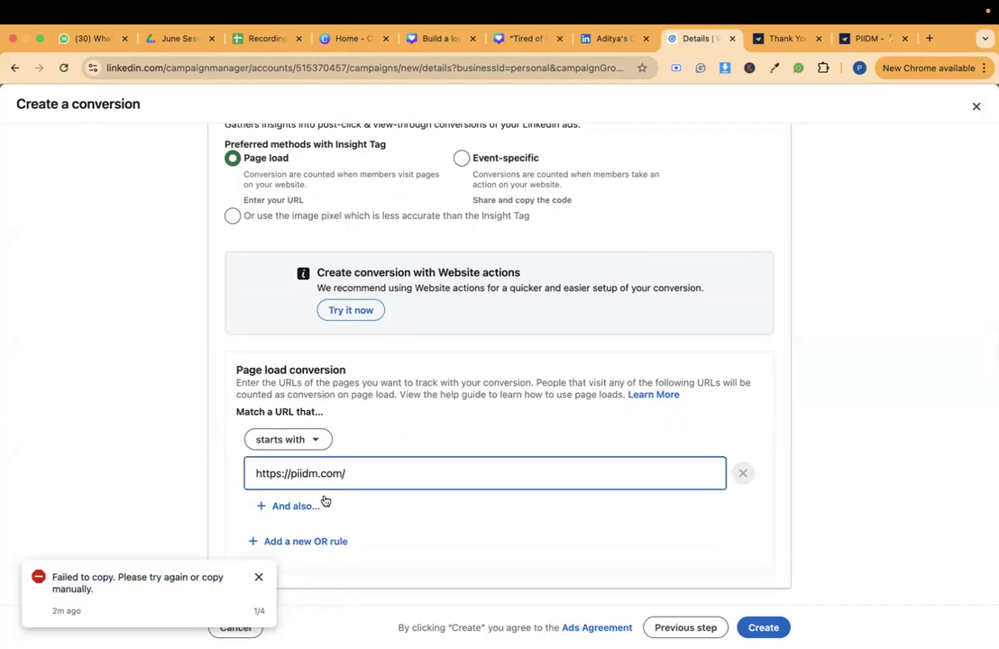
# Add a new OR rule to the page load conversion and set its URL match type to "equals".
pyautogui.click(253, 543)
pyautogui.click(282, 447)
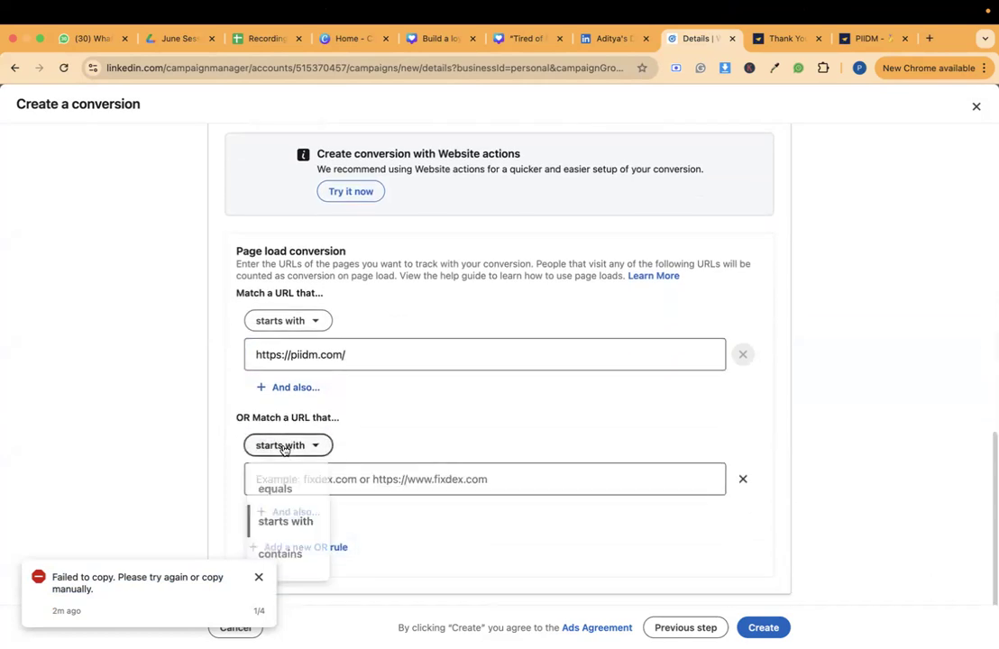
pyautogui.click(291, 552)
pyautogui.click(291, 446)
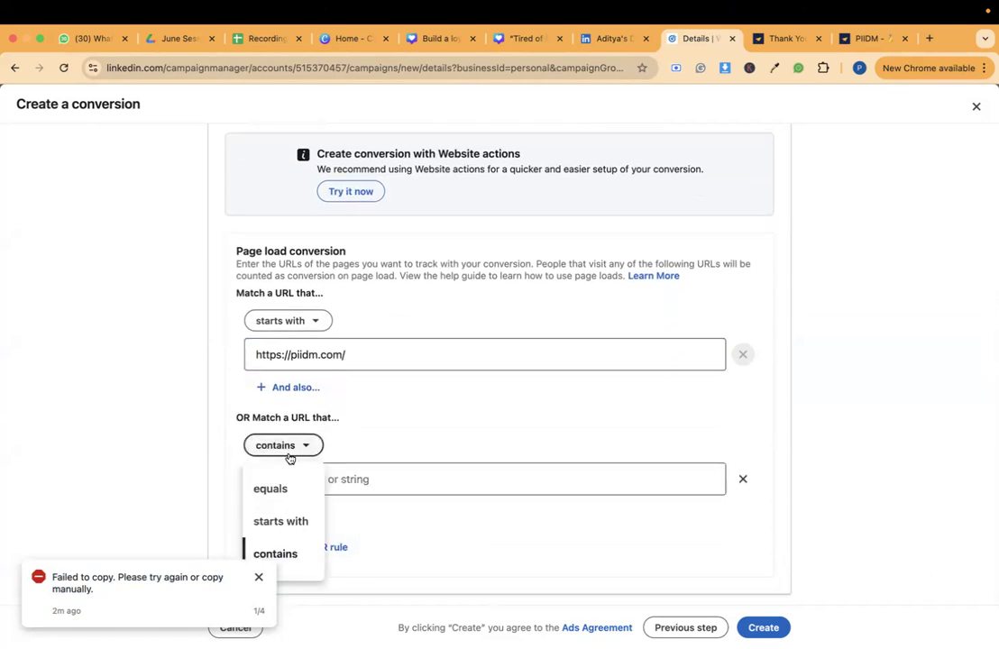
pyautogui.click(275, 486)
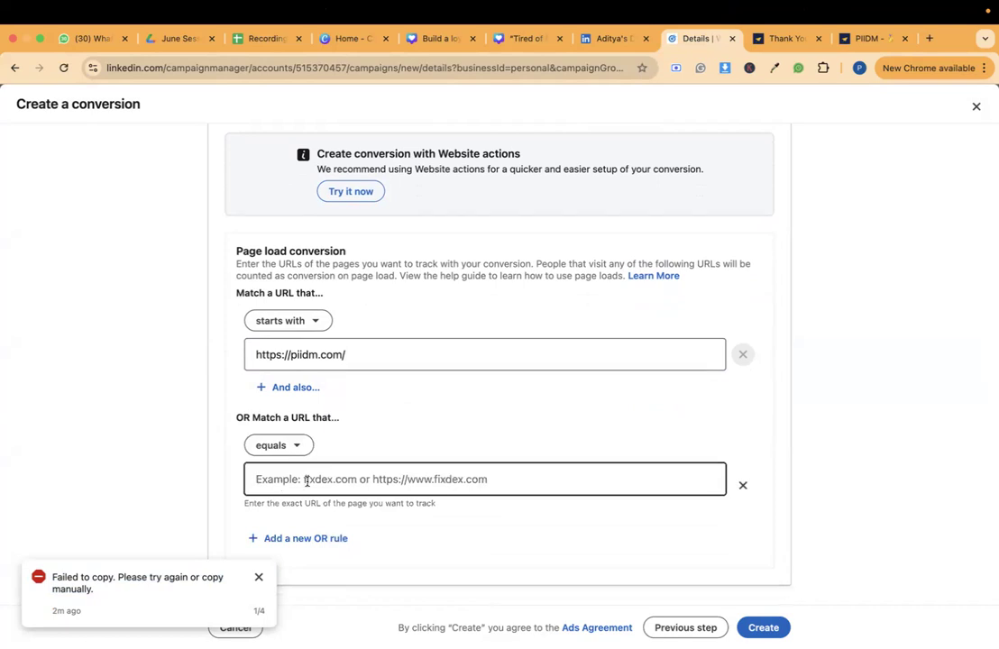
pyautogui.click(767, 38)
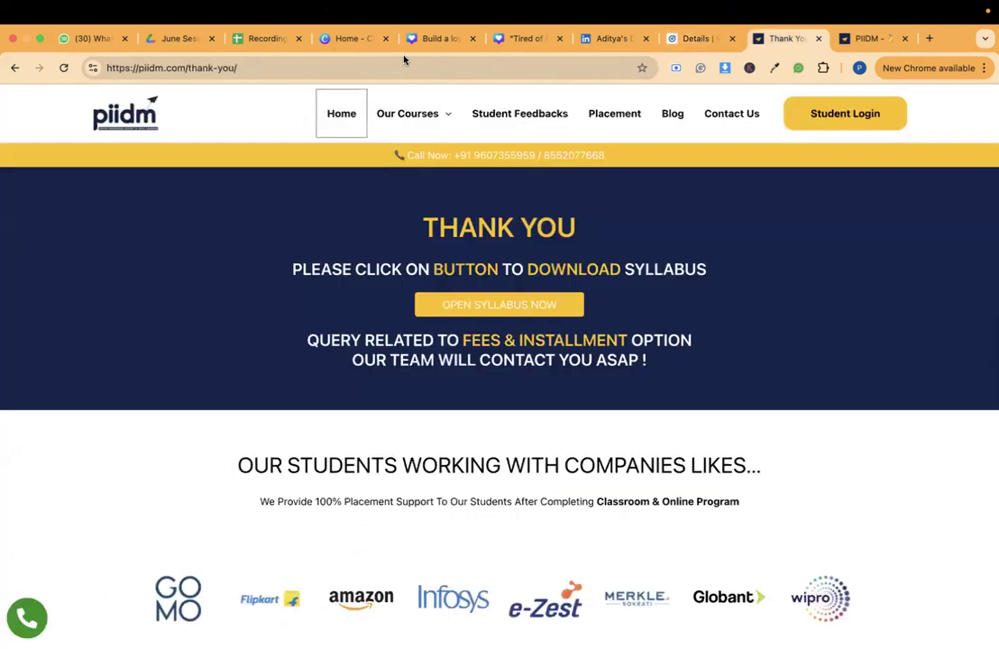
pyautogui.click(297, 68)
pyautogui.press('super+c')
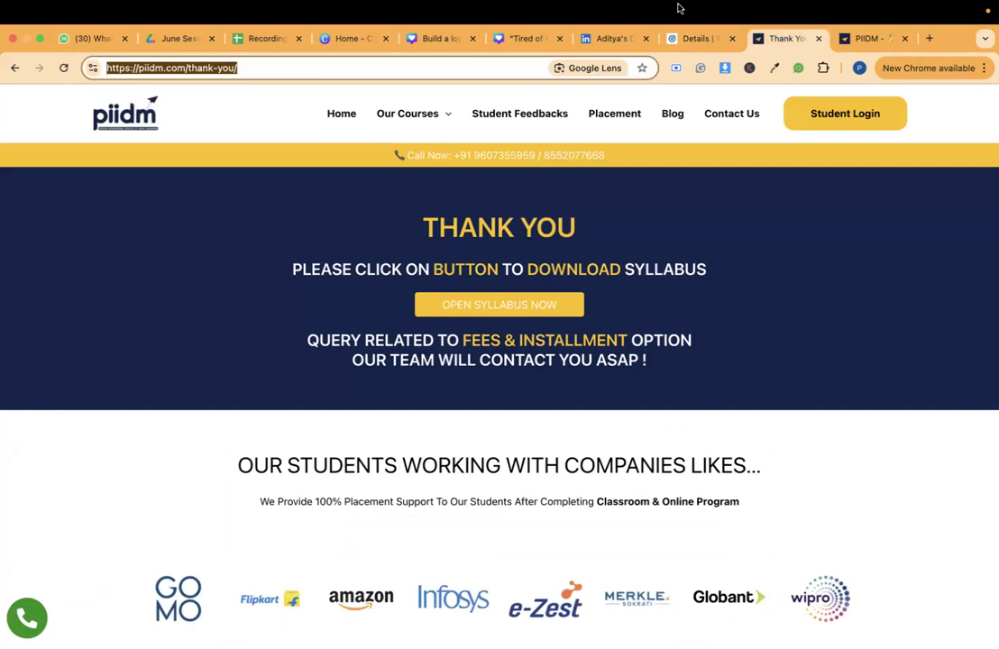
pyautogui.click(695, 38)
pyautogui.click(372, 480)
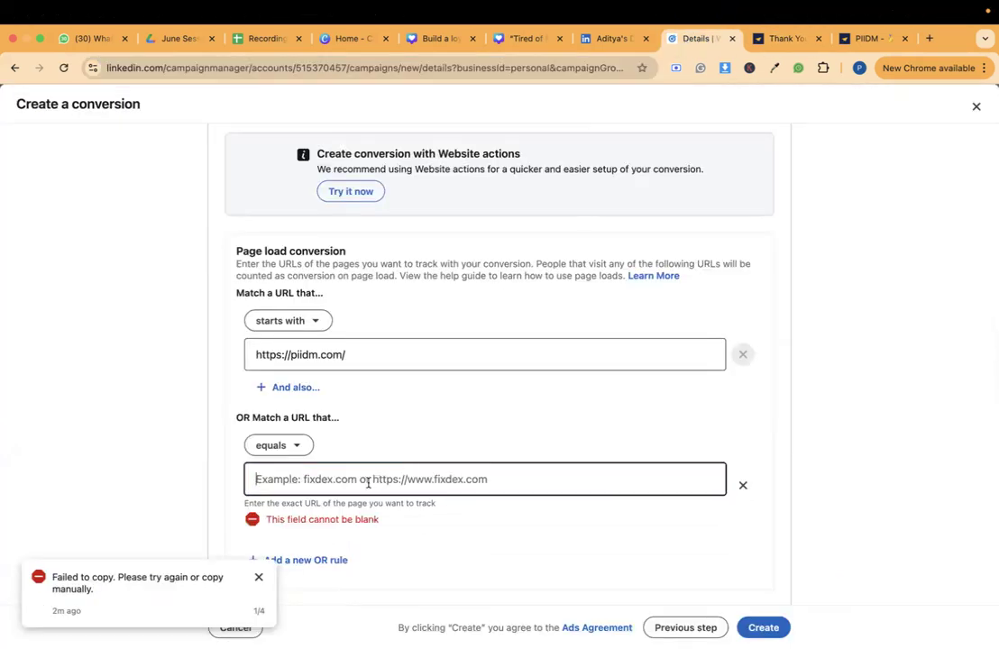
pyautogui.press('super+v')
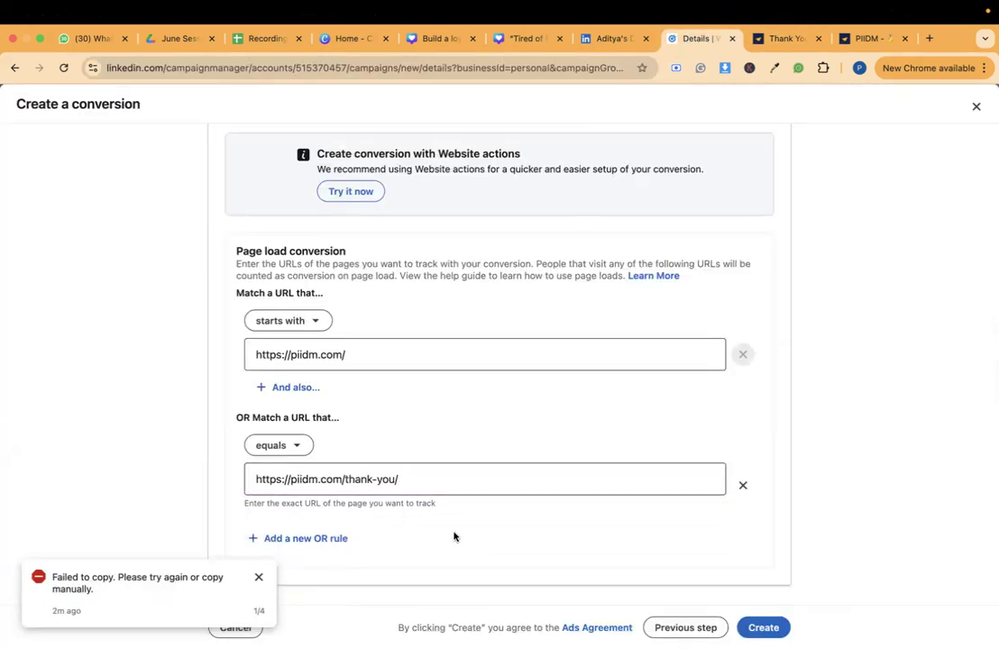
pyautogui.click(371, 348)
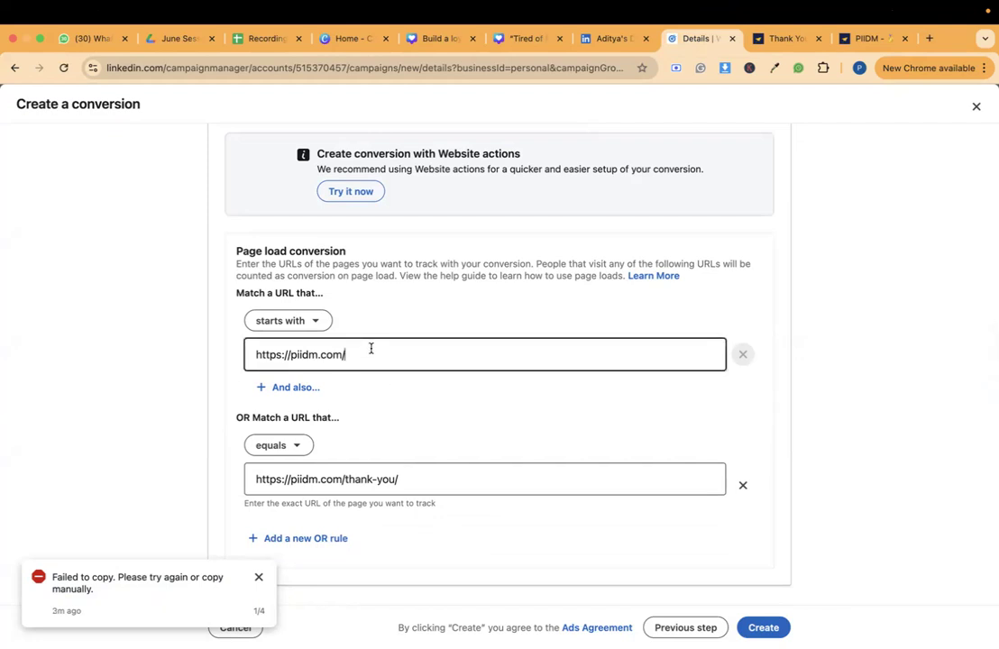
pyautogui.click(849, 35)
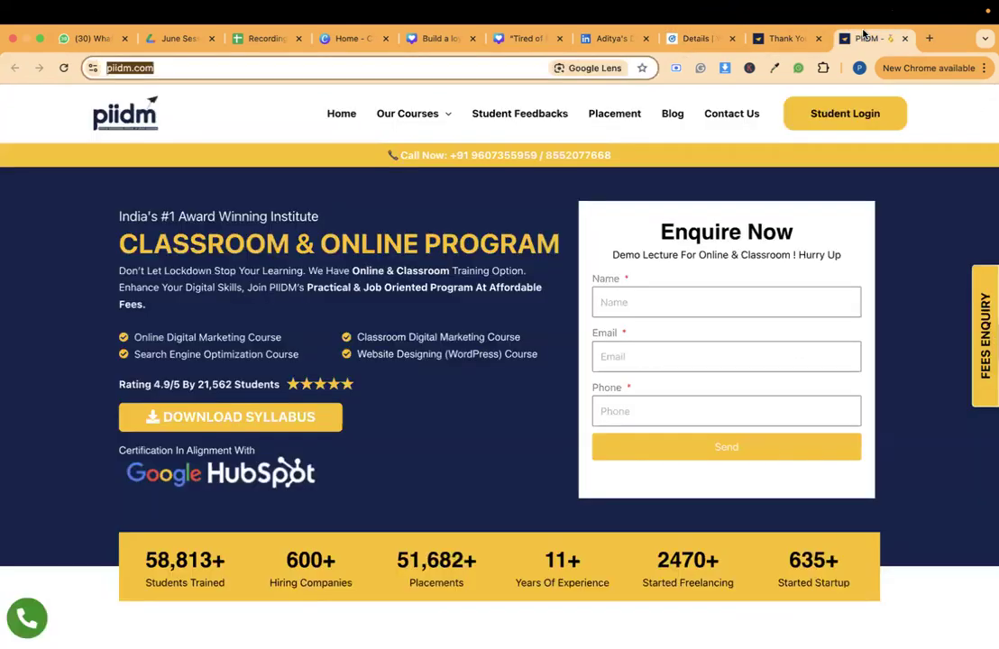
pyautogui.moveTo(410, 113)
pyautogui.click(420, 170)
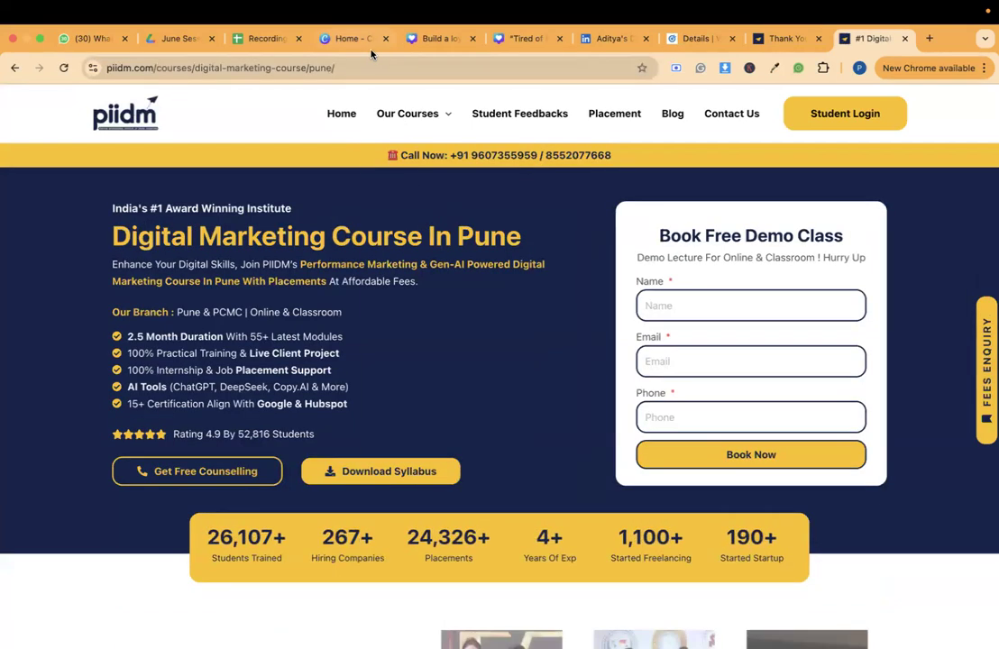
pyautogui.click(364, 66)
pyautogui.press('super+c')
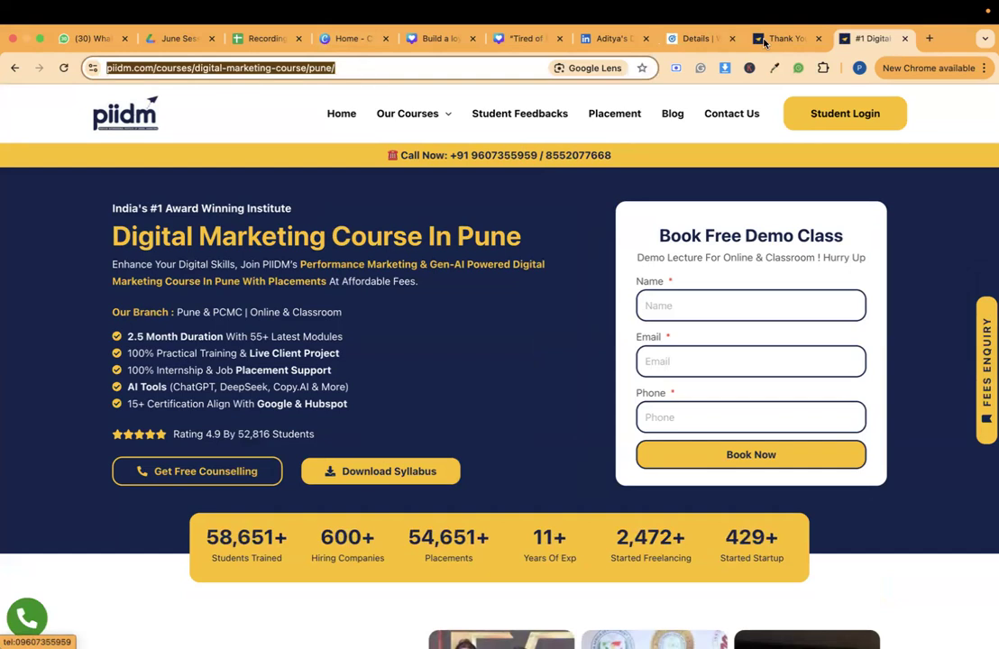
pyautogui.click(699, 38)
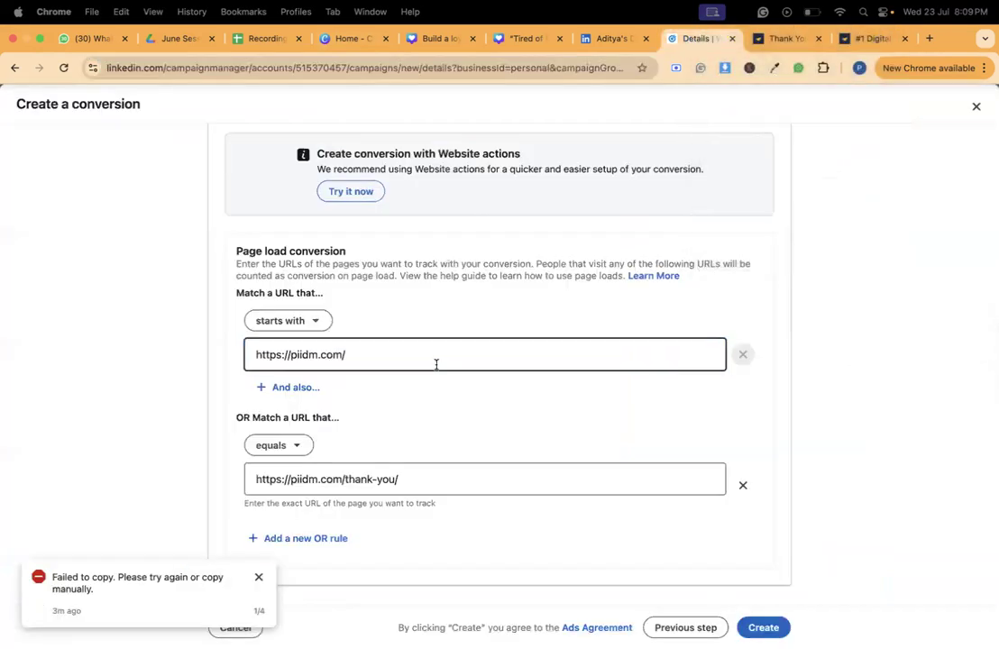
pyautogui.click(311, 389)
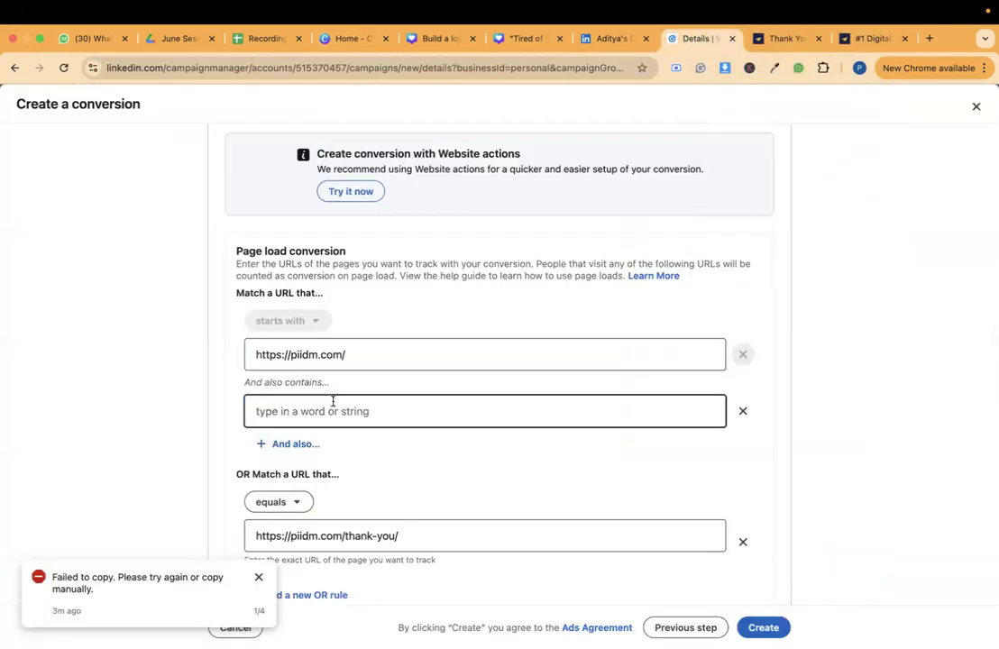
pyautogui.press('super+v')
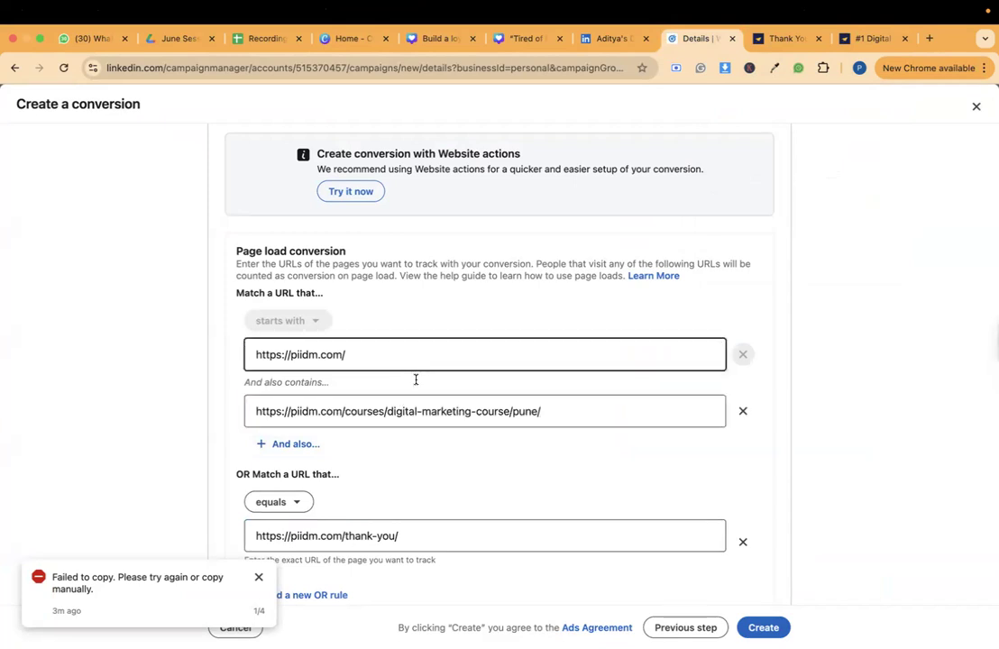
# Review the page load conversion's "starts with", "contains" and "equals" URL rules.
pyautogui.scroll(-2, 417, 455)
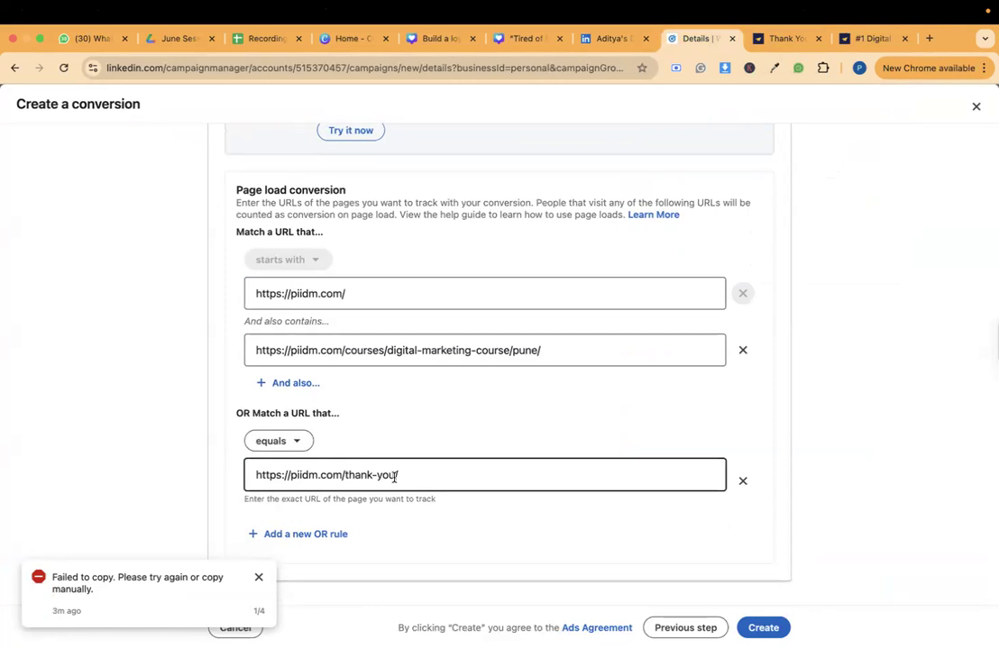
pyautogui.click(394, 476)
pyautogui.write('/')
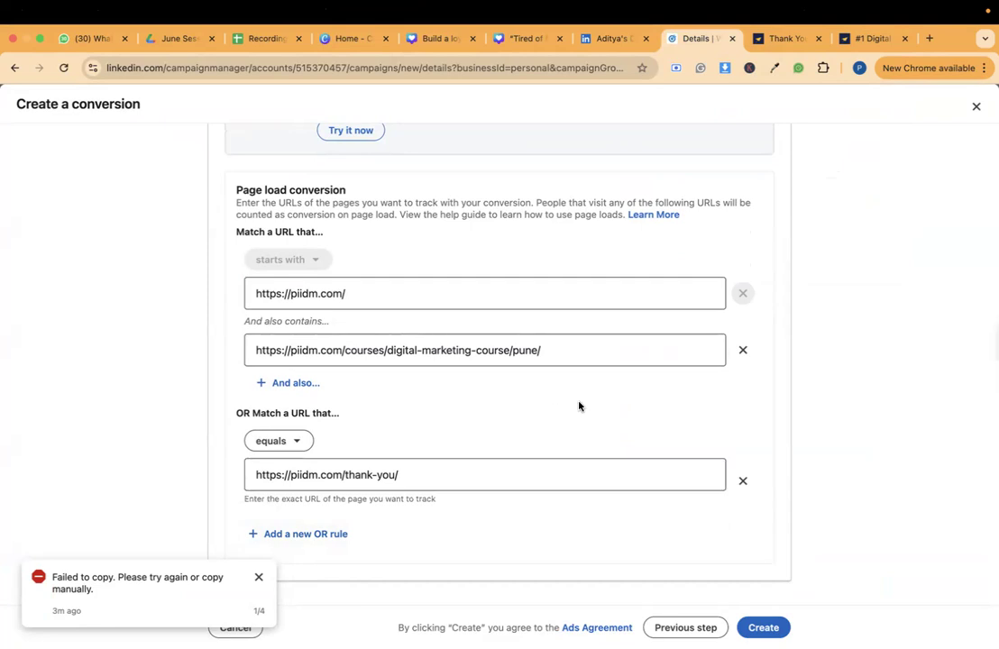
pyautogui.scroll(1, 577, 406)
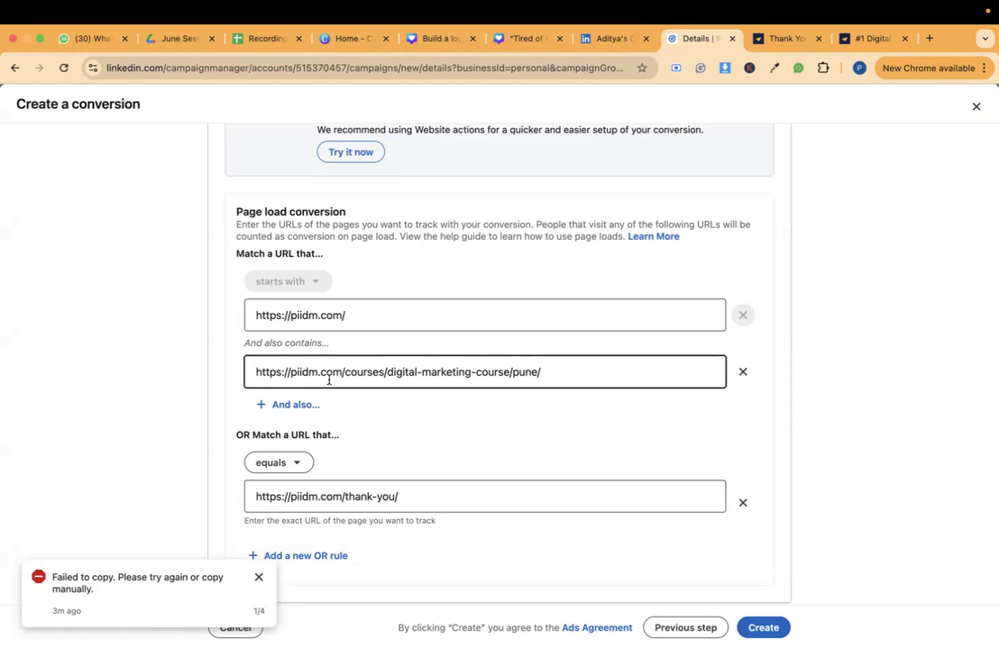
pyautogui.scroll(-1, 329, 380)
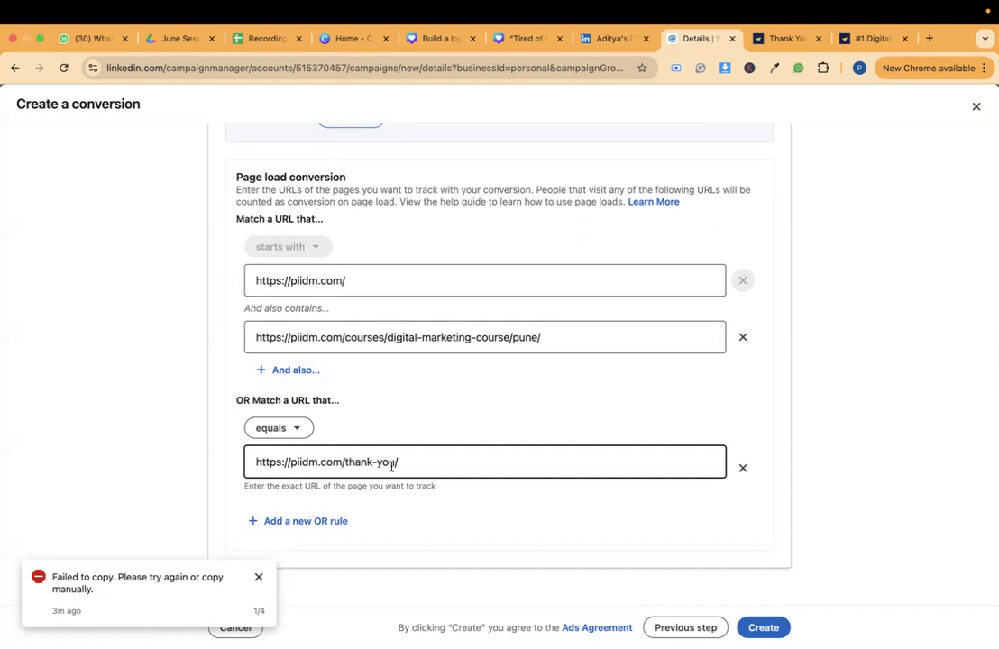
# Try to copy the Insight Tag code, dismiss the notification and create the conversion.
pyautogui.scroll(10, 391, 467)
pyautogui.scroll(5, 392, 467)
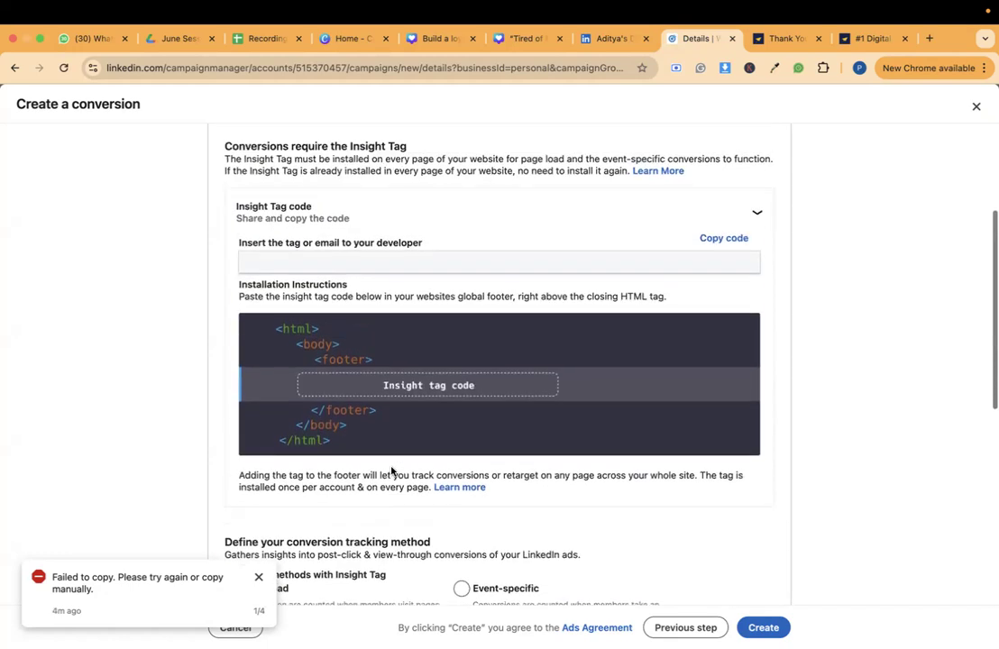
pyautogui.click(724, 298)
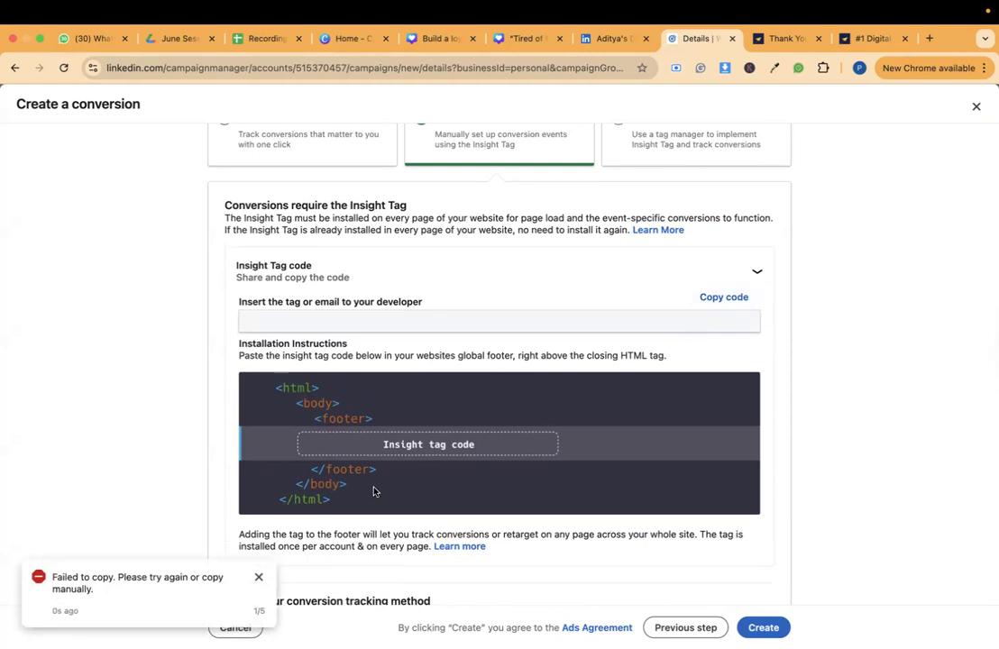
pyautogui.click(259, 577)
pyautogui.click(765, 628)
# Start the Insight Tag installation from the unverified Demo Conversion and create the tag through the "I will install the tag myself" option.
pyautogui.scroll(-4, 664, 437)
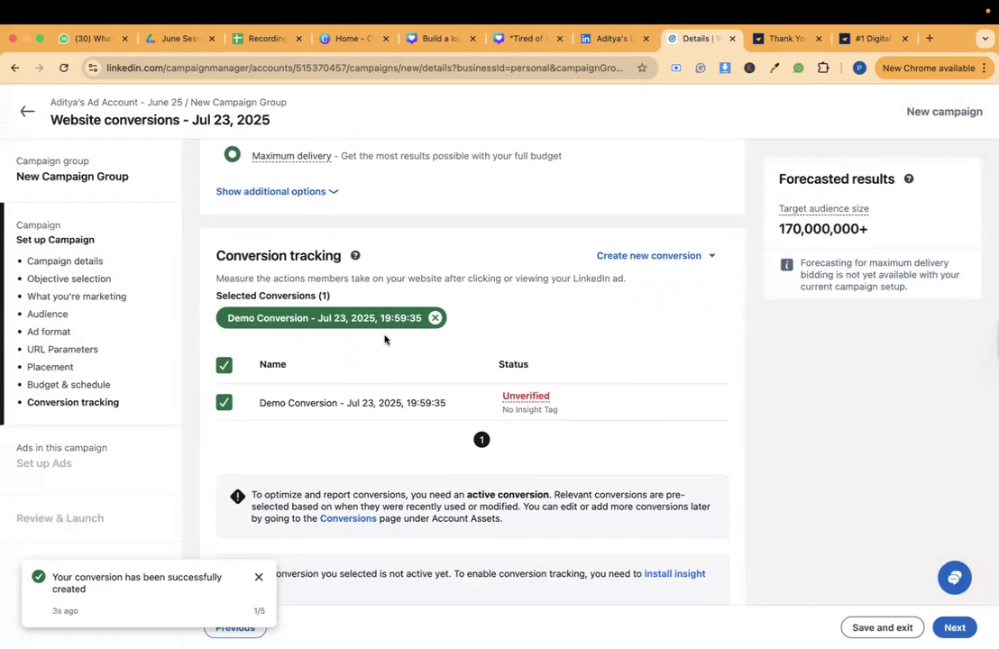
pyautogui.moveTo(517, 399)
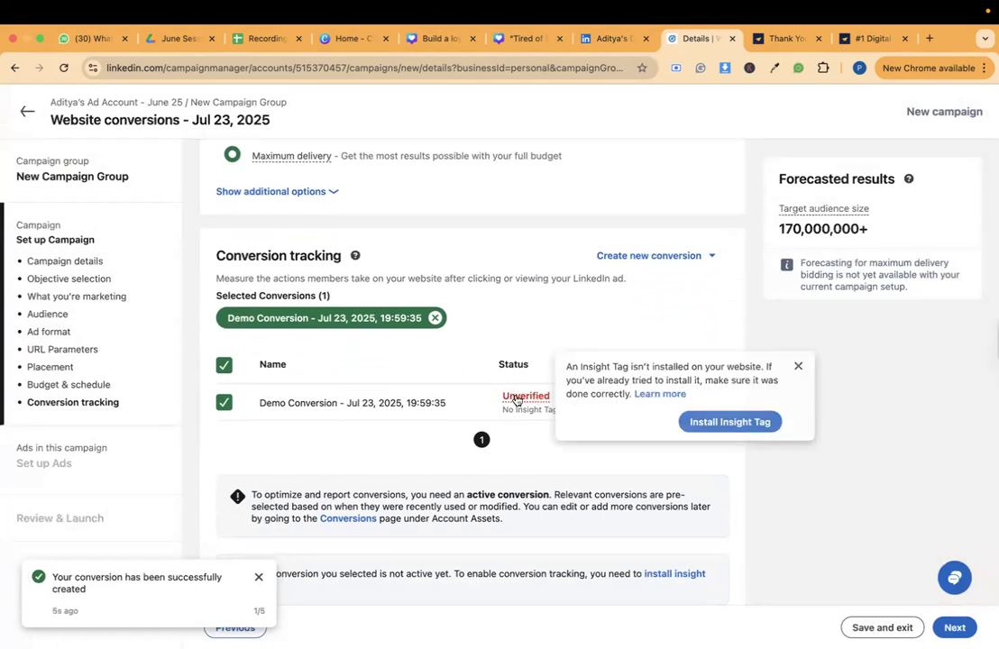
pyautogui.click(713, 425)
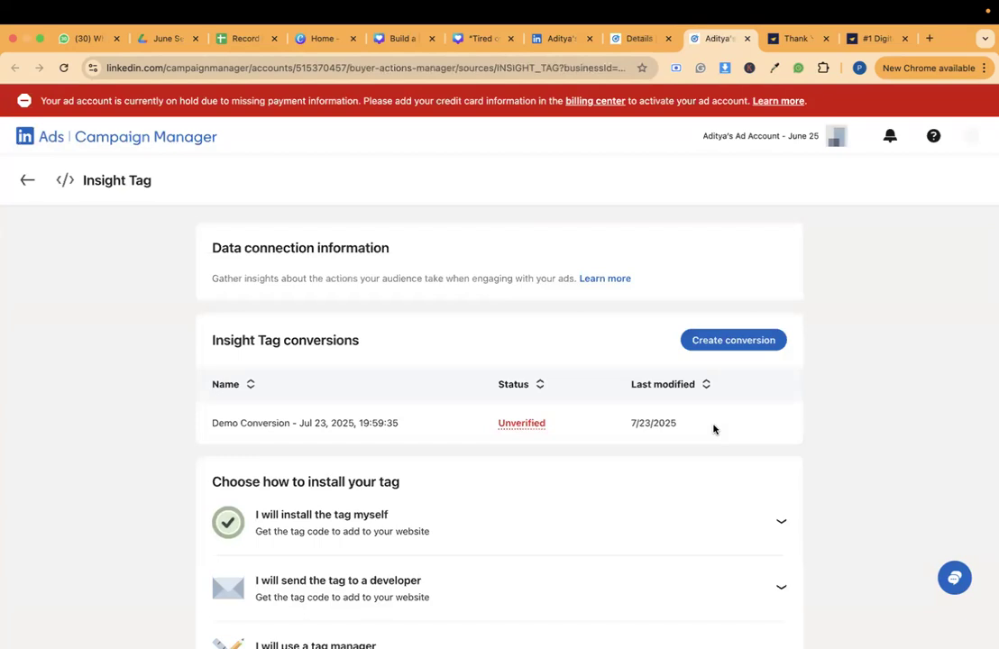
pyautogui.scroll(-5, 713, 430)
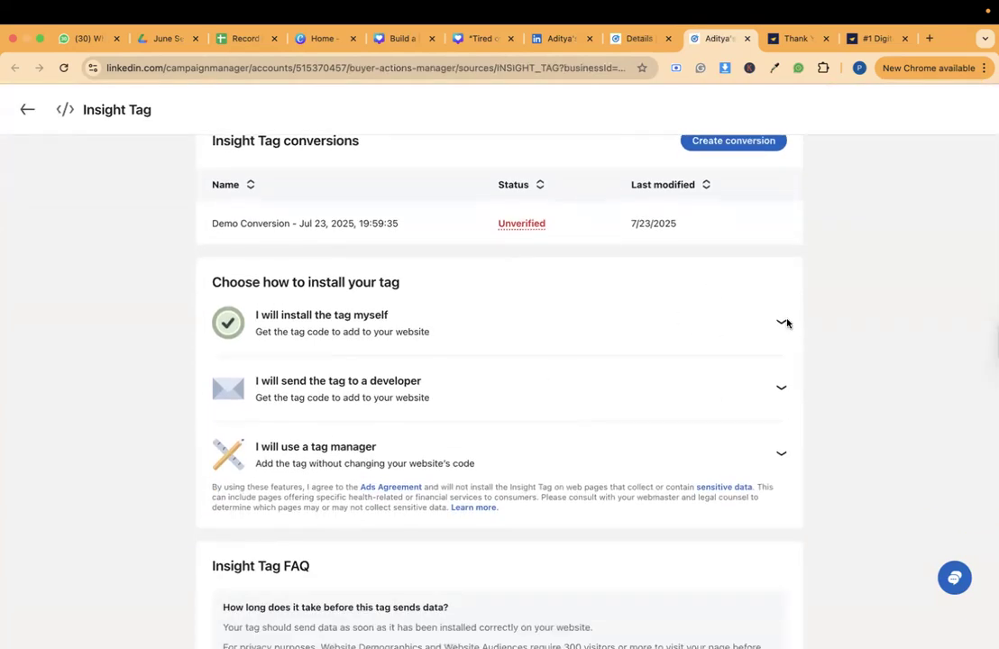
pyautogui.click(781, 323)
pyautogui.click(635, 433)
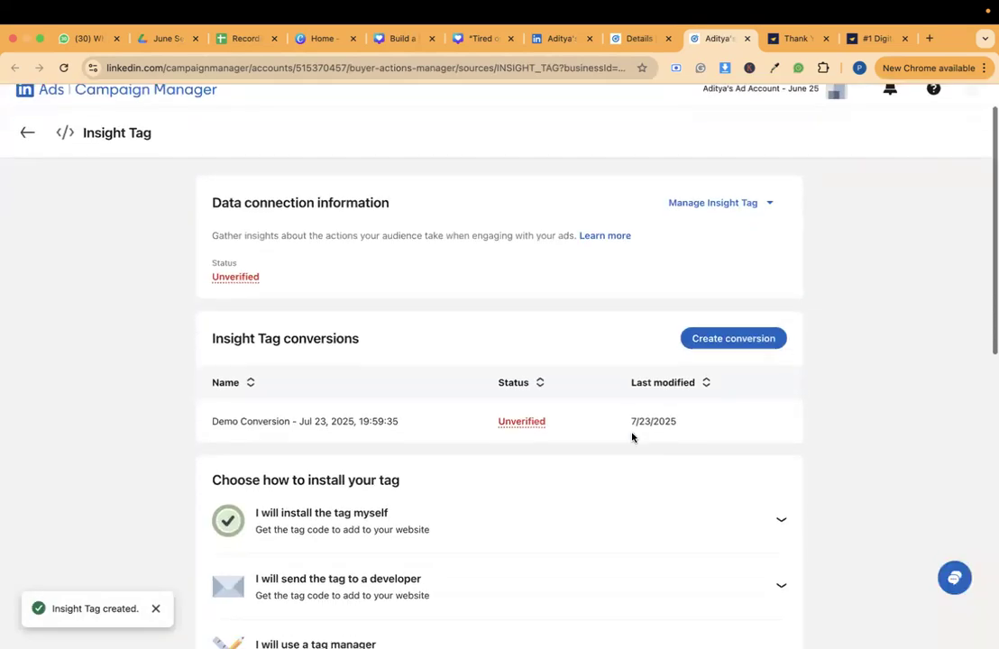
# Show the new Insight Tag's code for self-installation and examine it.
pyautogui.scroll(-3, 632, 438)
pyautogui.click(777, 388)
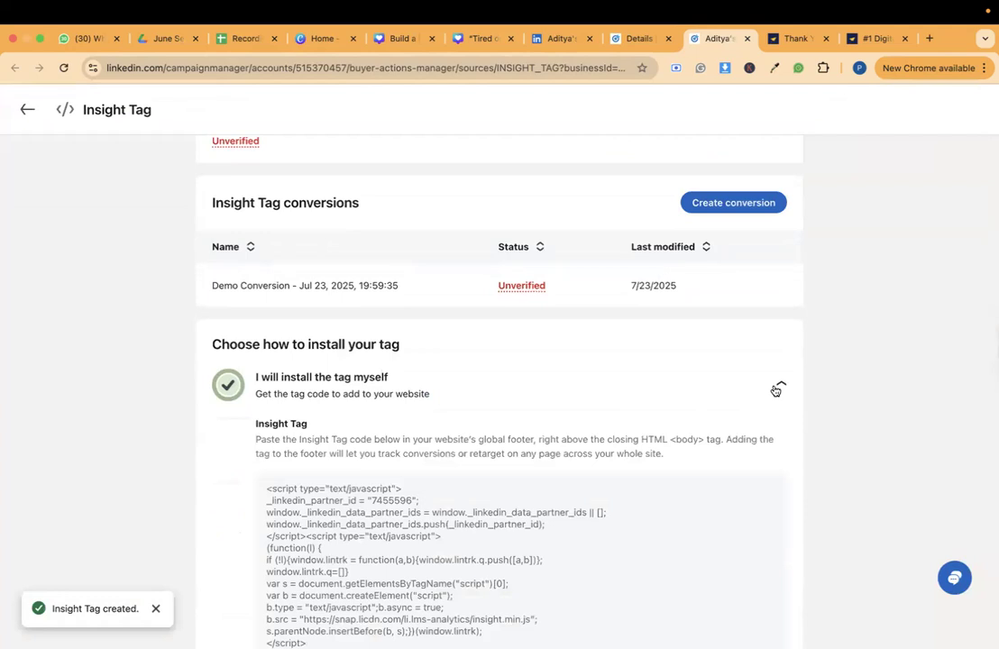
pyautogui.scroll(-3, 660, 405)
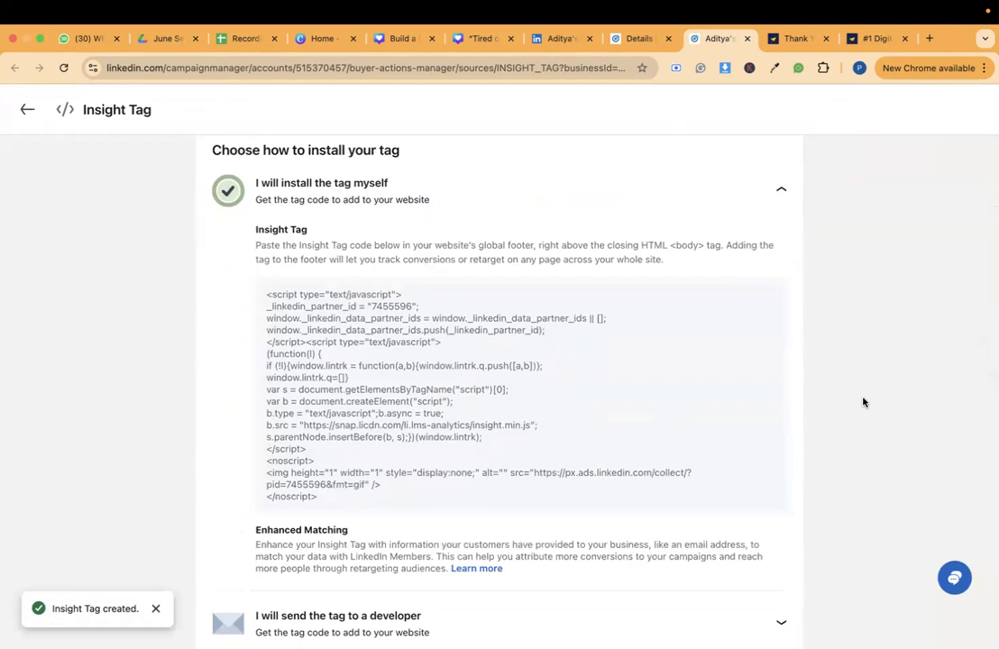
# Return to the campaign's conversion tracking, reopen the Insight Tag installation page from the conversion's status and view the self-install code.
pyautogui.click(637, 38)
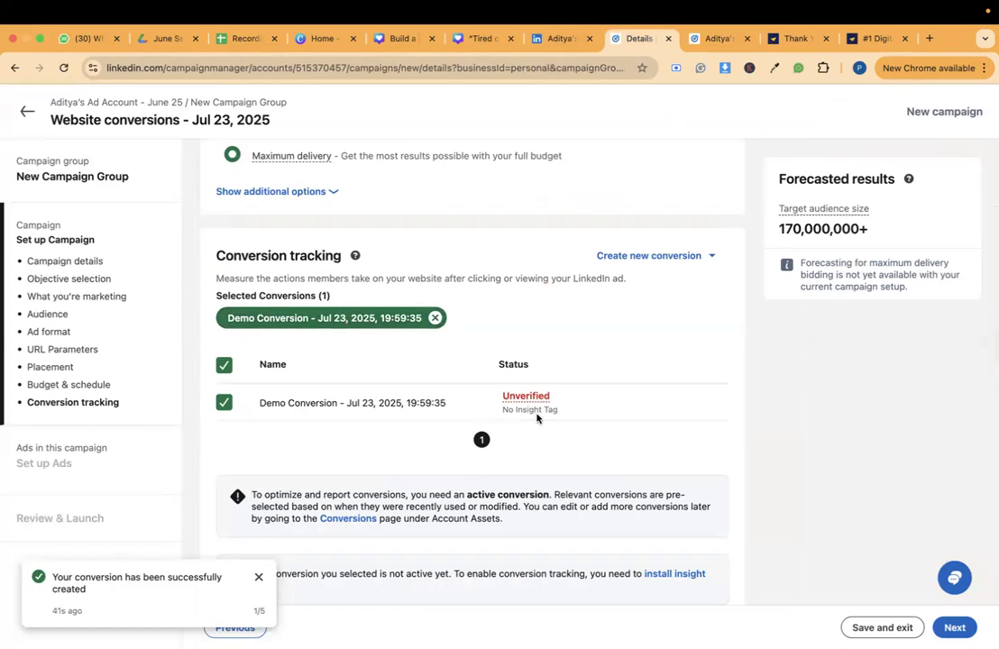
pyautogui.moveTo(534, 398)
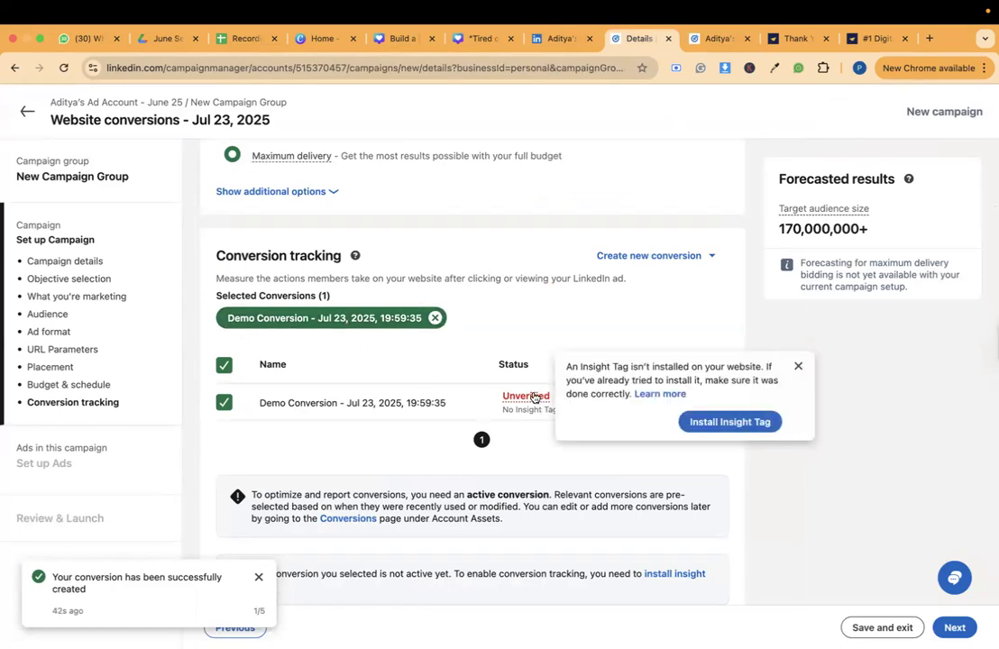
pyautogui.click(707, 435)
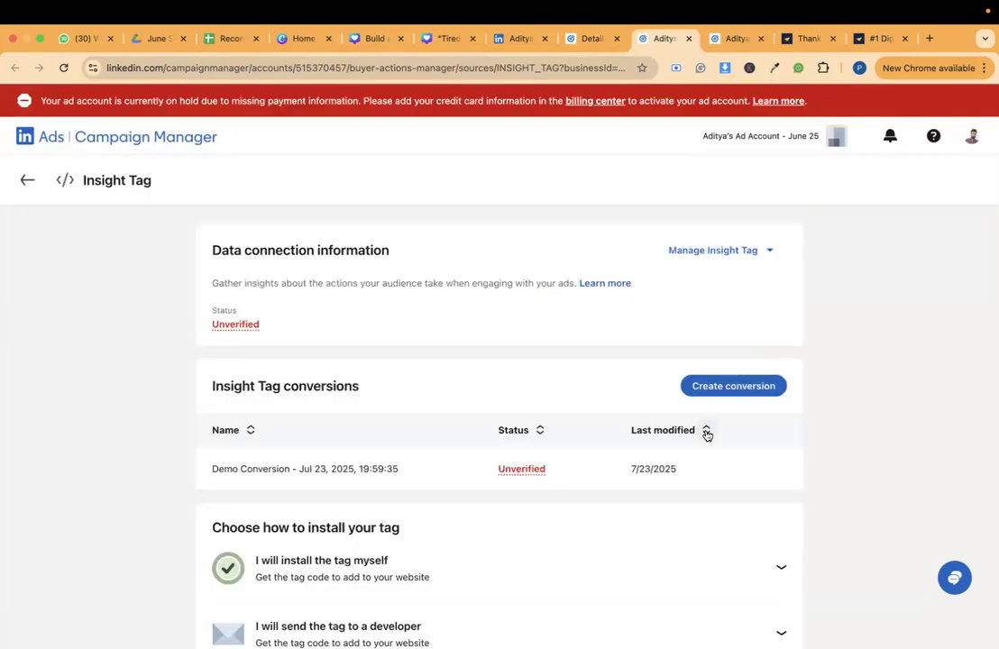
pyautogui.scroll(-4, 706, 431)
pyautogui.click(782, 382)
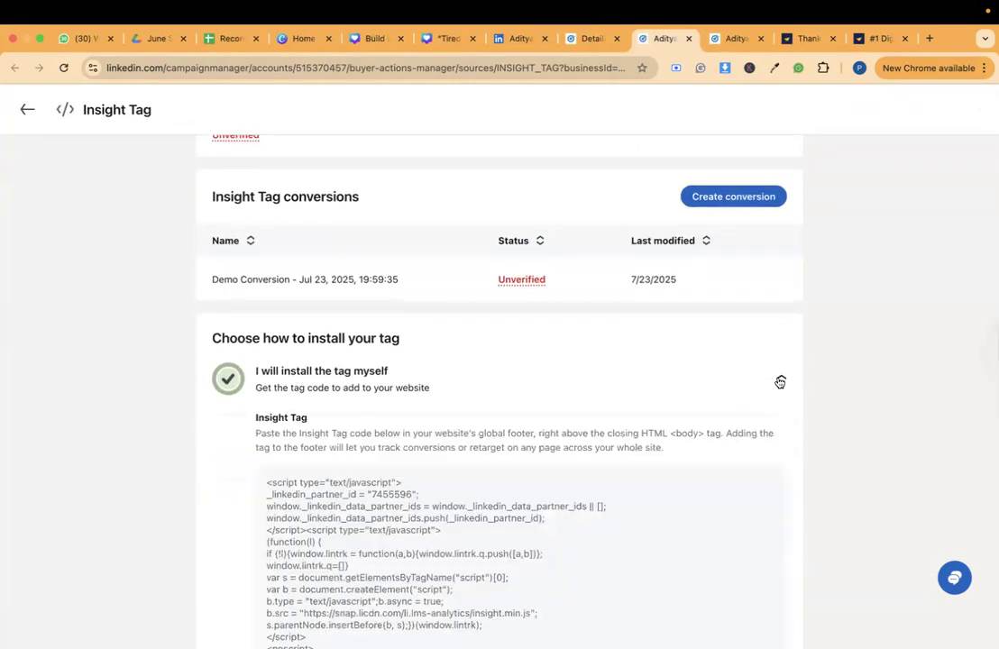
pyautogui.scroll(-3, 573, 430)
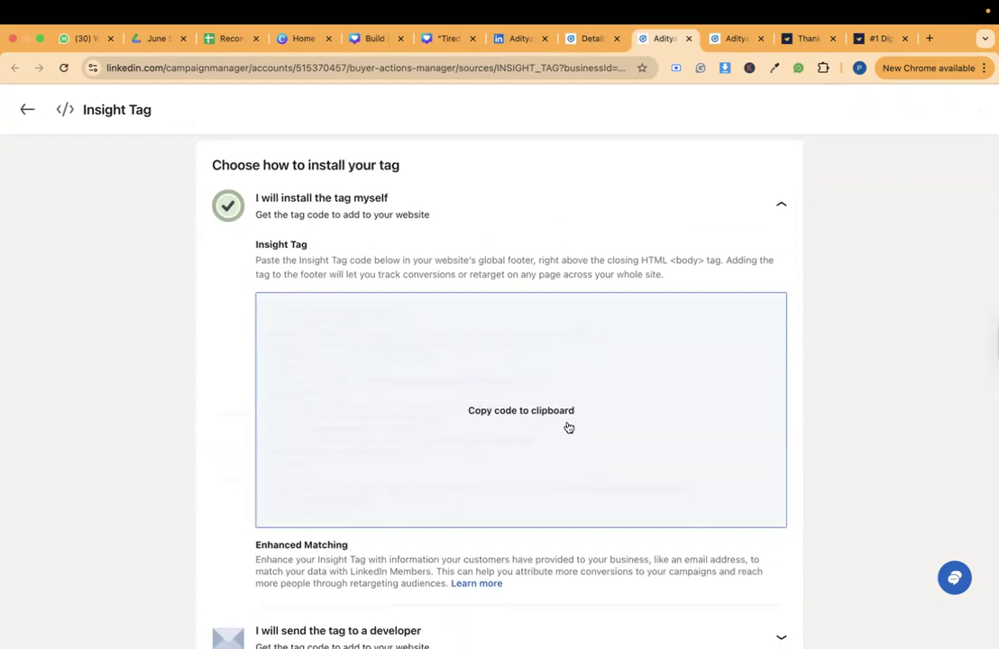
# Collapse the self-install instructions and examine the "I will send the tag to a developer" option.
pyautogui.click(781, 207)
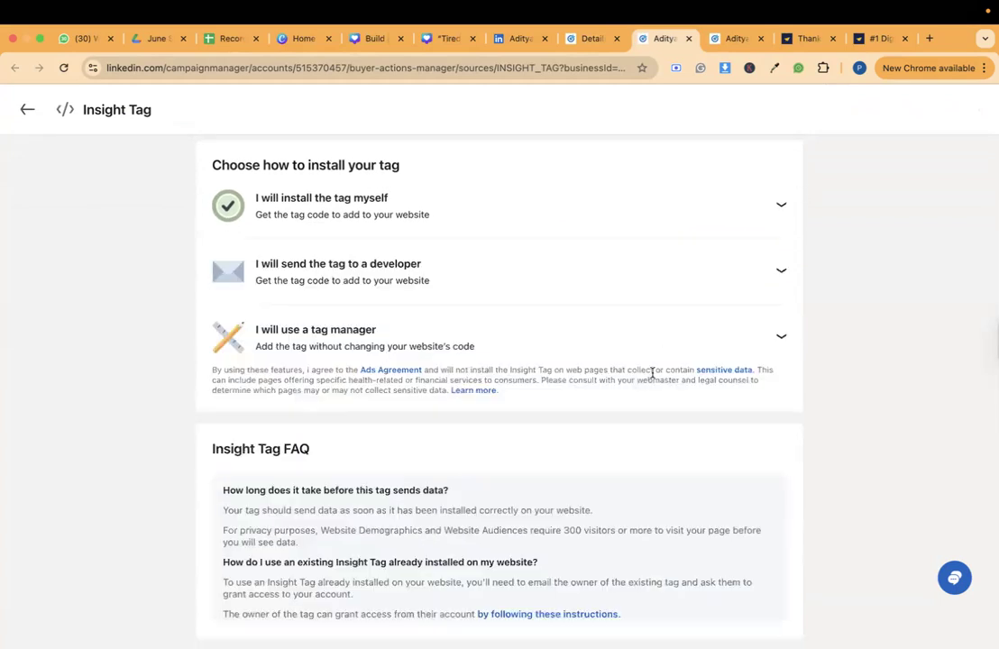
pyautogui.scroll(-1, 653, 372)
pyautogui.click(783, 238)
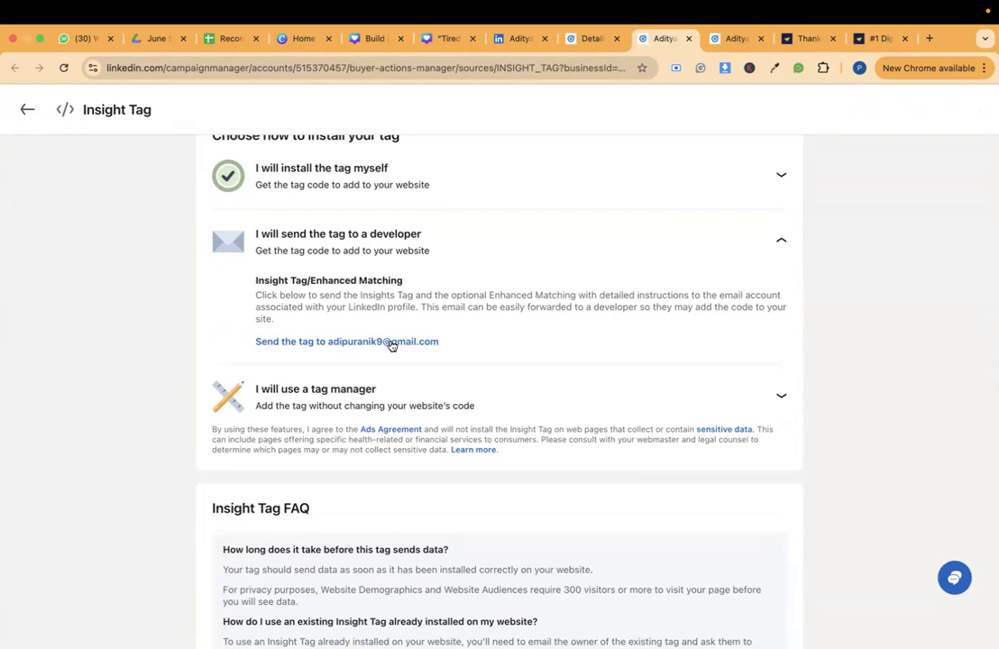
# Expand the self-install instructions again and copy the Insight Tag code to the clipboard.
pyautogui.click(716, 192)
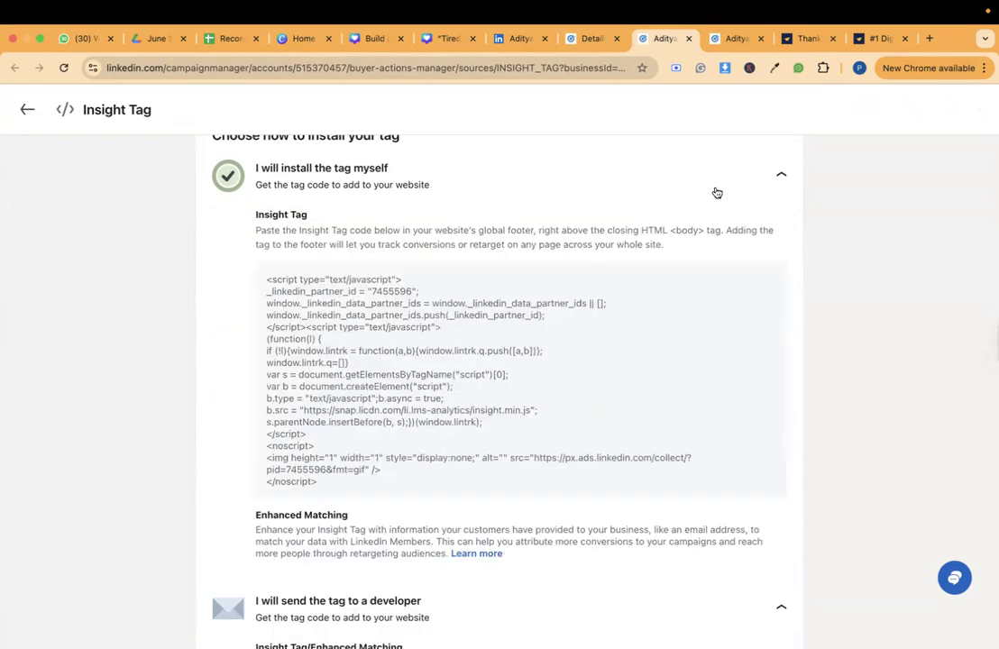
pyautogui.click(558, 380)
pyautogui.moveTo(479, 397)
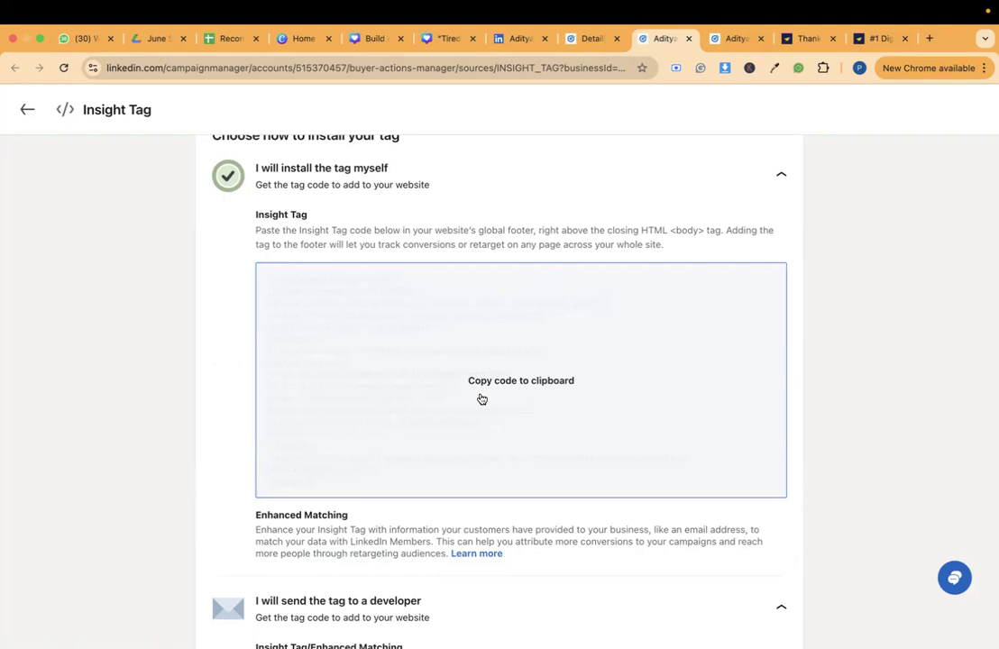
pyautogui.click(558, 350)
pyautogui.click(457, 430)
pyautogui.click(569, 393)
# Compare the website's digital marketing course page with its thank-you page to review the path from enquiry form to page load conversion.
pyautogui.click(587, 38)
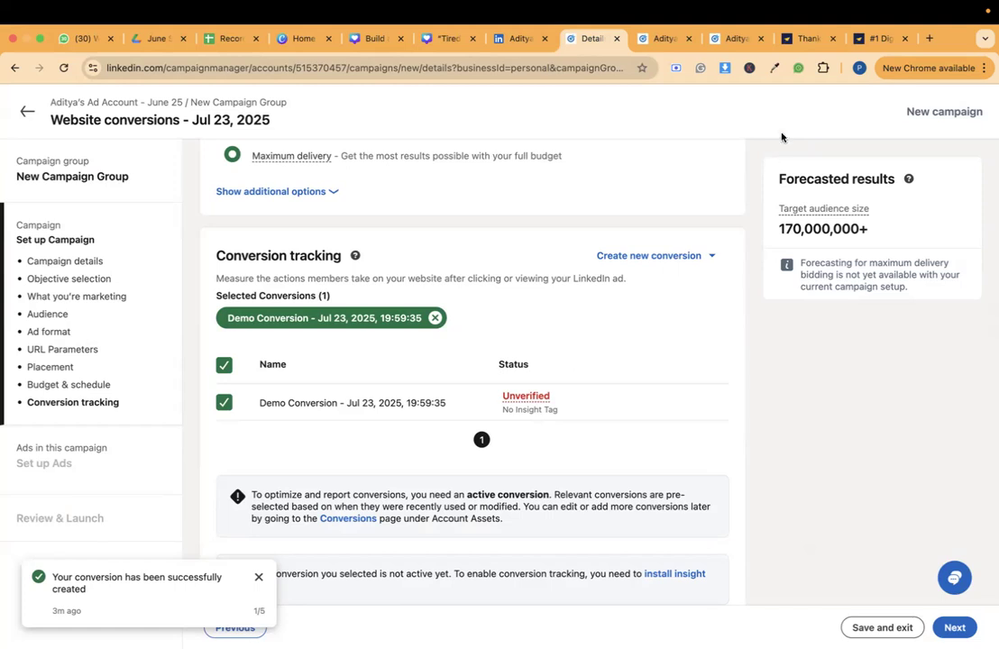
pyautogui.click(878, 36)
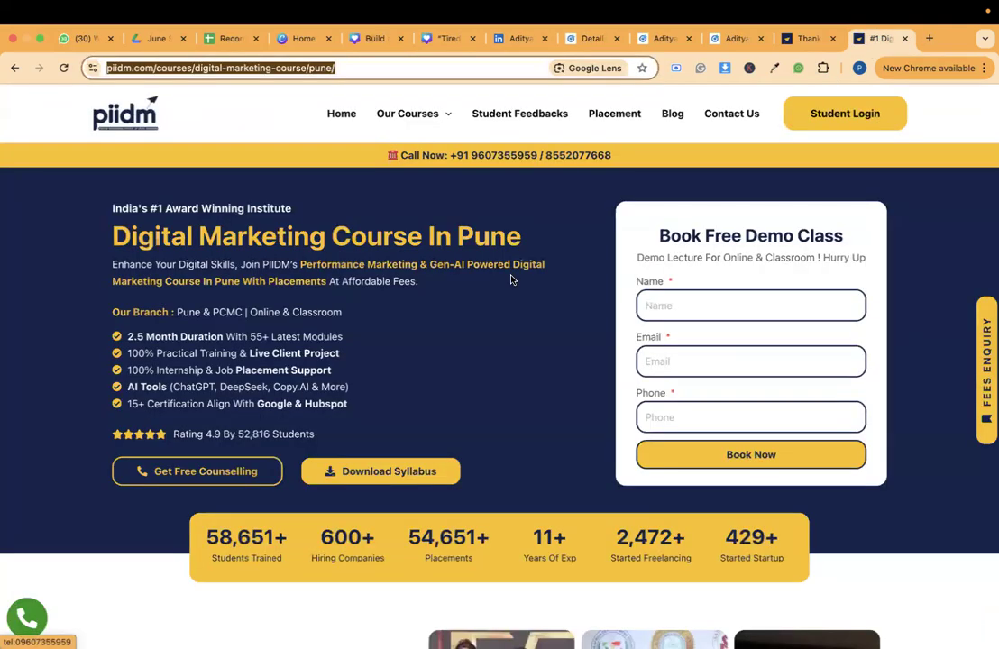
pyautogui.click(795, 38)
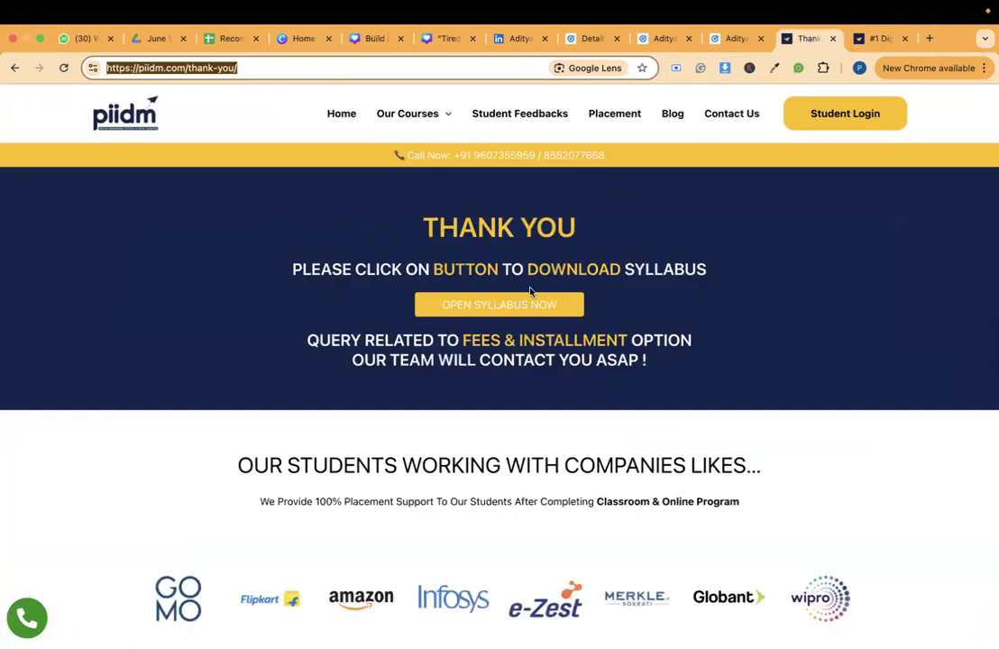
pyautogui.click(877, 38)
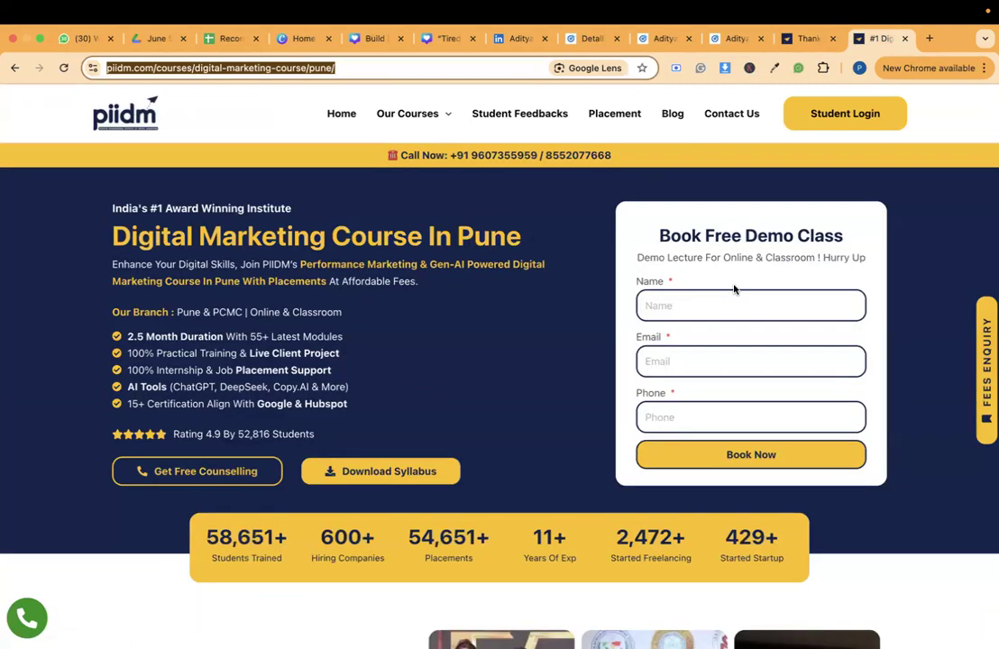
pyautogui.click(797, 38)
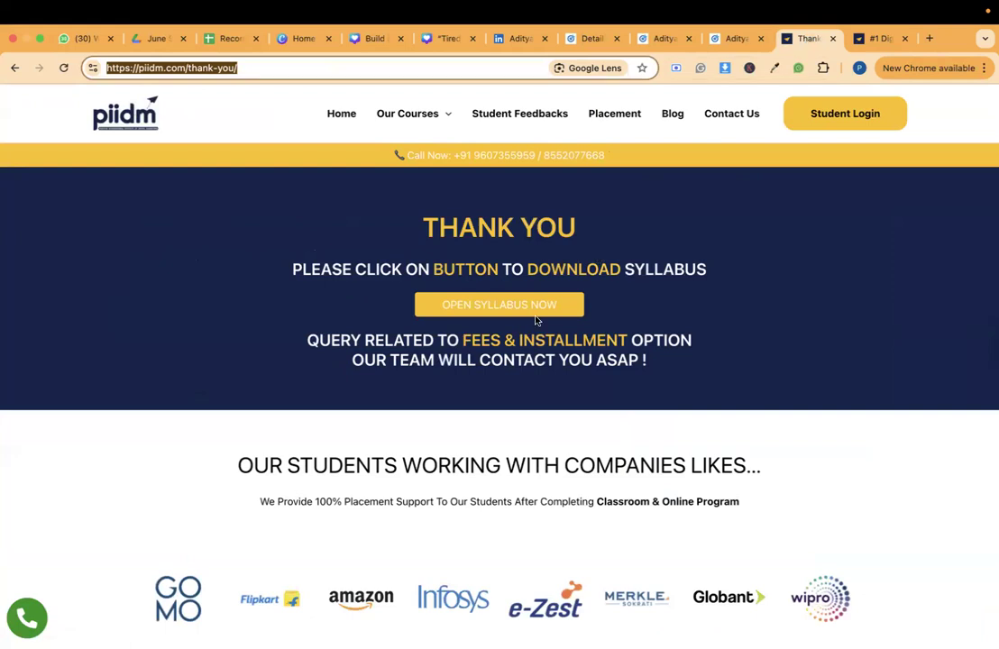
pyautogui.click(871, 38)
pyautogui.click(801, 38)
# Return to the Website conversions campaign and save its settings to proceed to the ad setup.
pyautogui.click(588, 38)
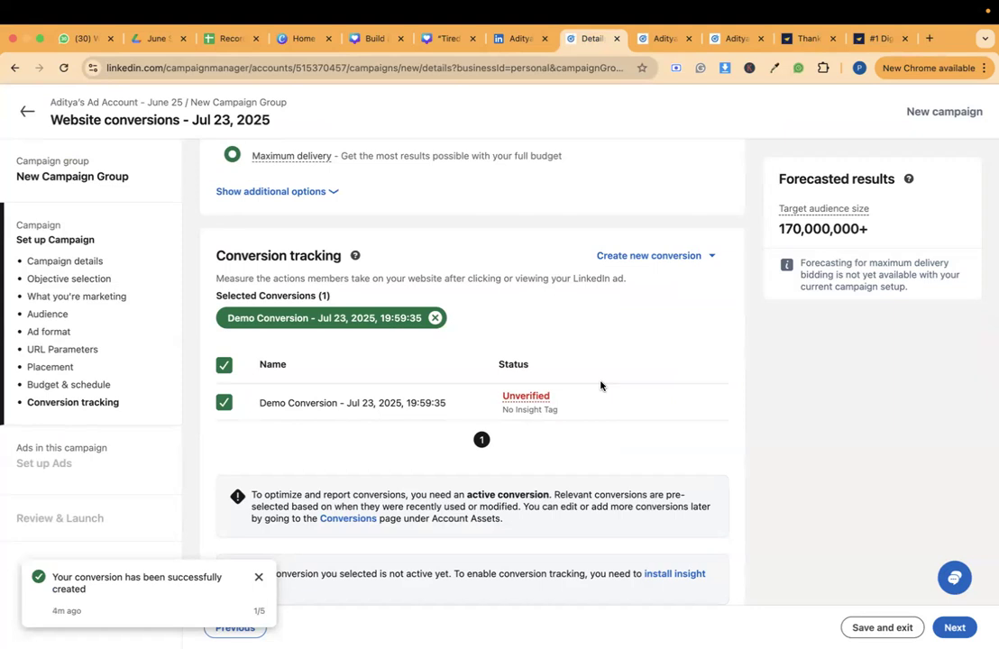
pyautogui.click(950, 628)
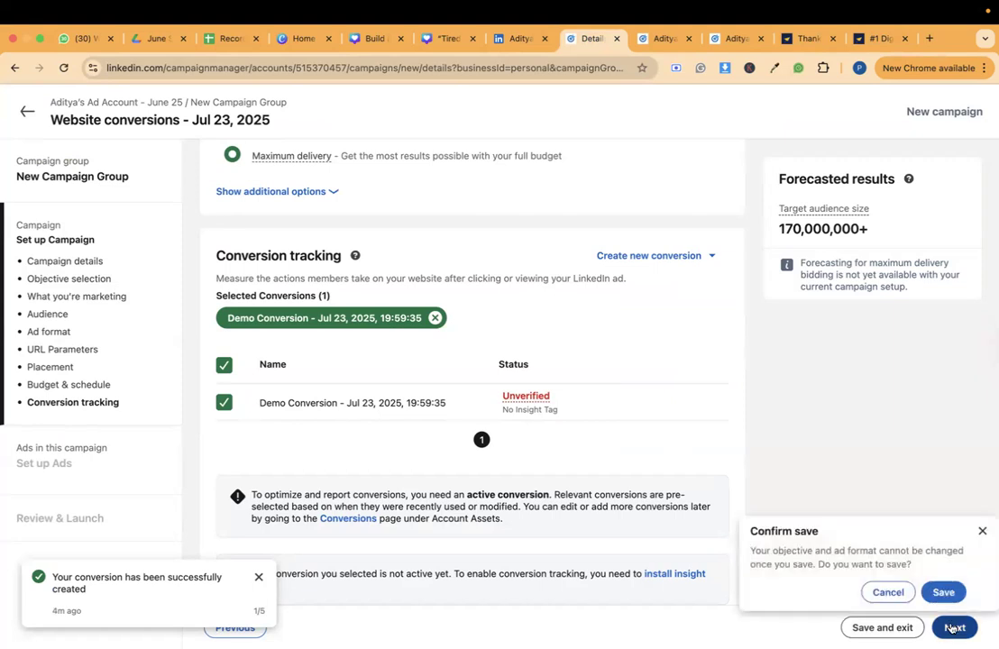
pyautogui.click(944, 593)
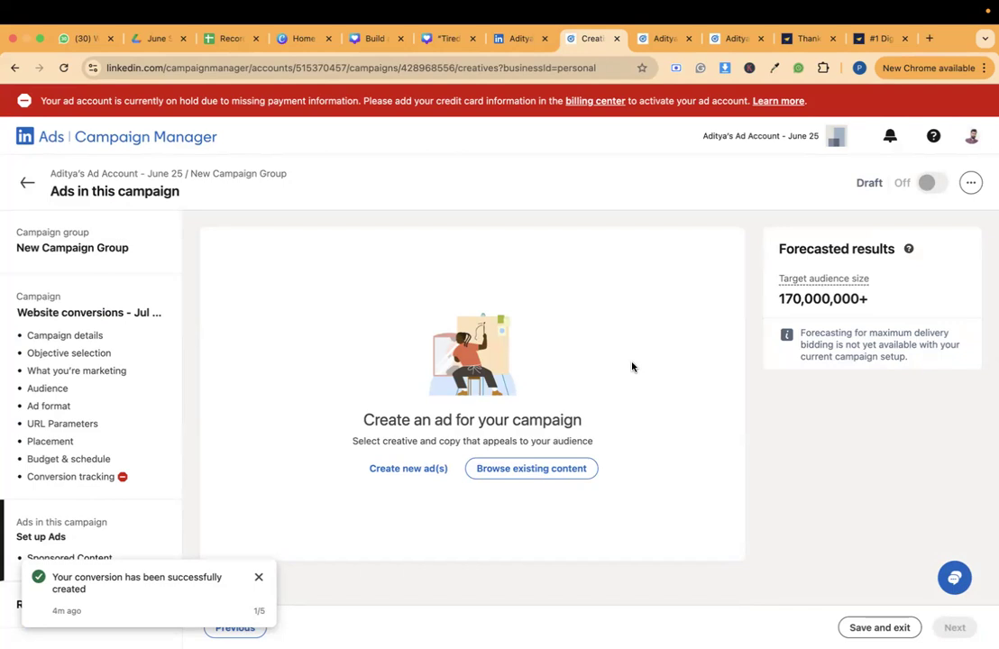
# Start creating a new image ad for the campaign and name it "Demo Ad".
pyautogui.click(434, 462)
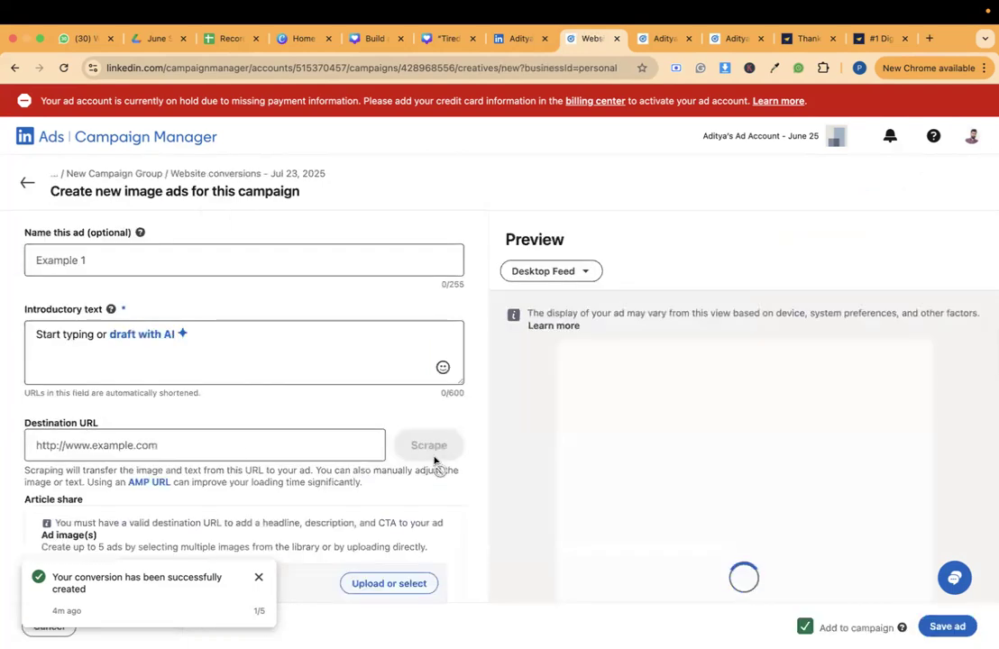
pyautogui.click(241, 261)
pyautogui.write('Demo Ad')
pyautogui.press('Tab')
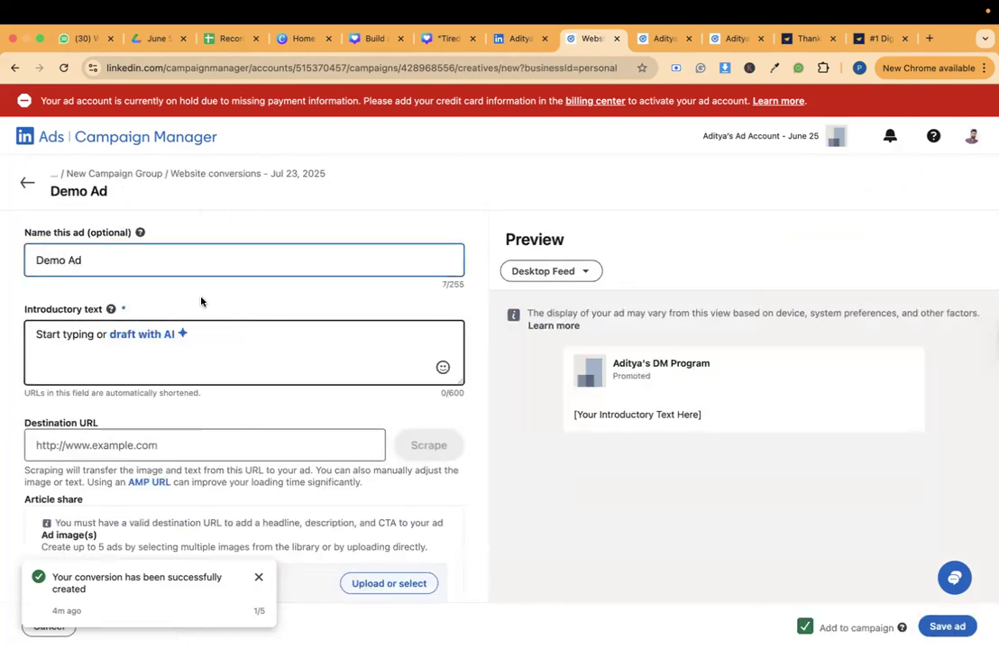
pyautogui.scroll(-3, 165, 415)
pyautogui.click(156, 345)
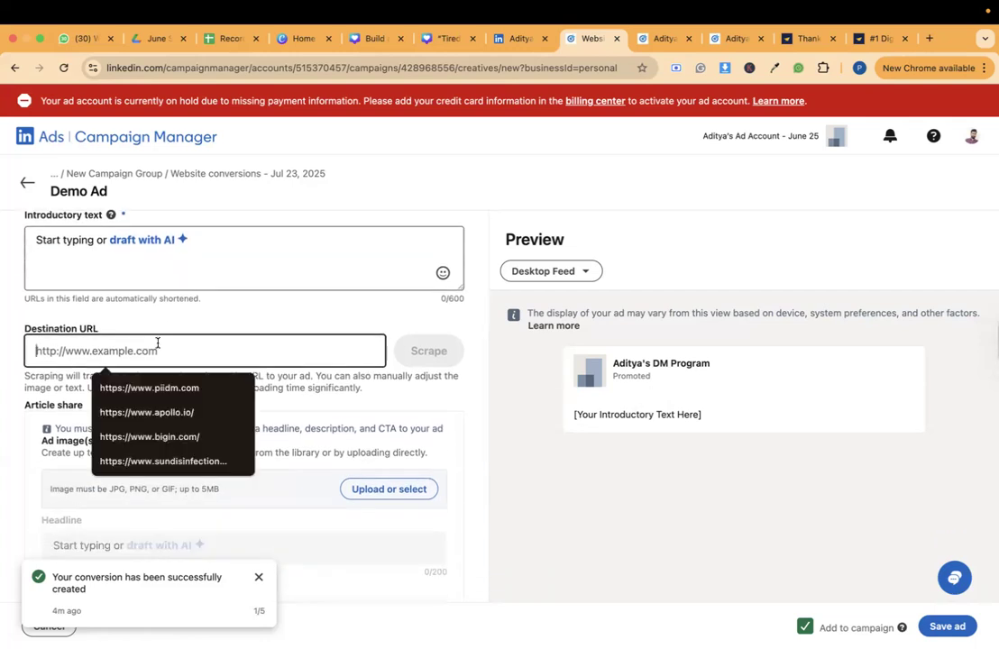
pyautogui.press('Down')
pyautogui.press('Return')
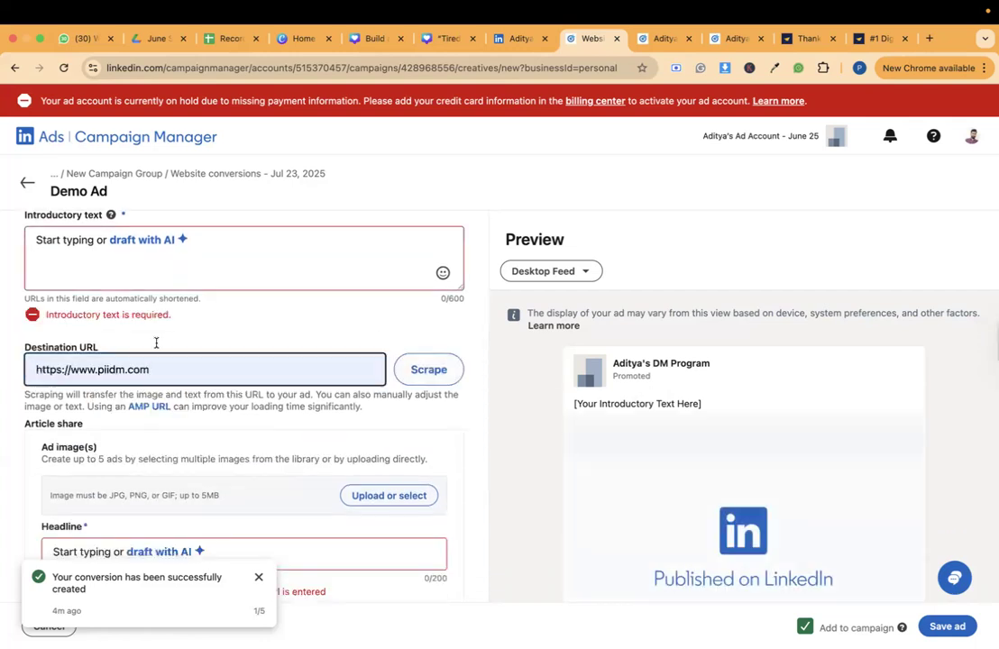
pyautogui.click(104, 250)
pyautogui.write('Demo')
# Add only the green "Tired of Missing Tickets" image from the image library to the ad, deselecting both AI Support images.
pyautogui.scroll(-2, 250, 374)
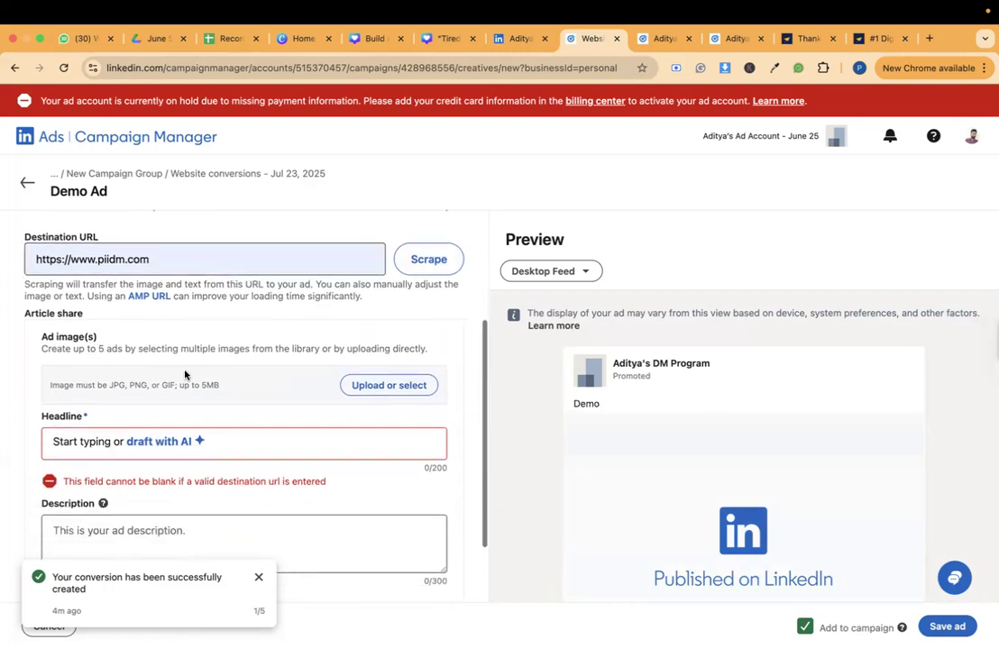
pyautogui.click(389, 385)
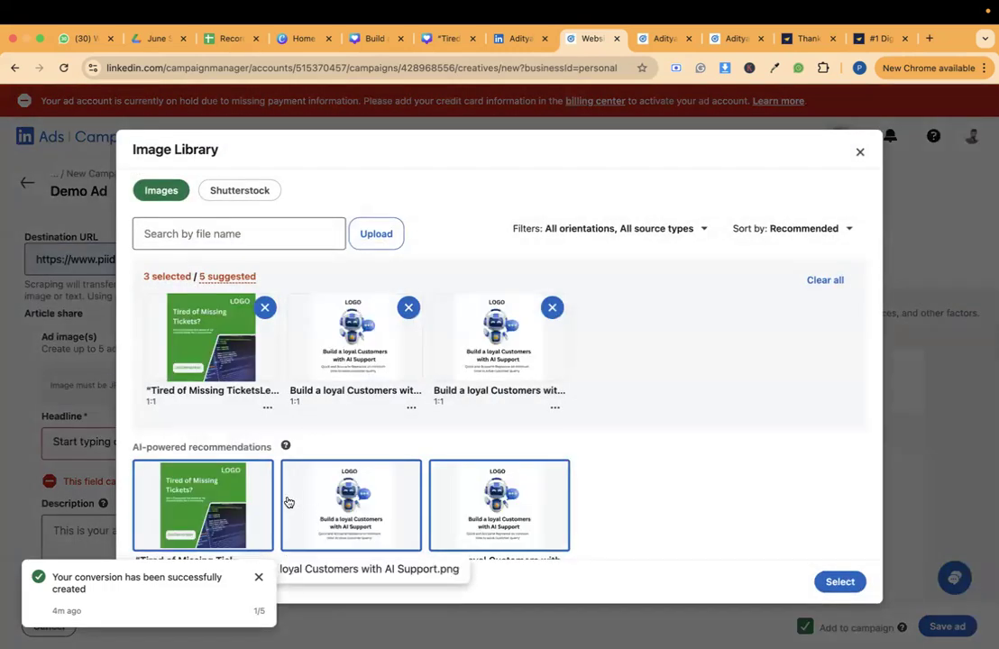
pyautogui.click(409, 309)
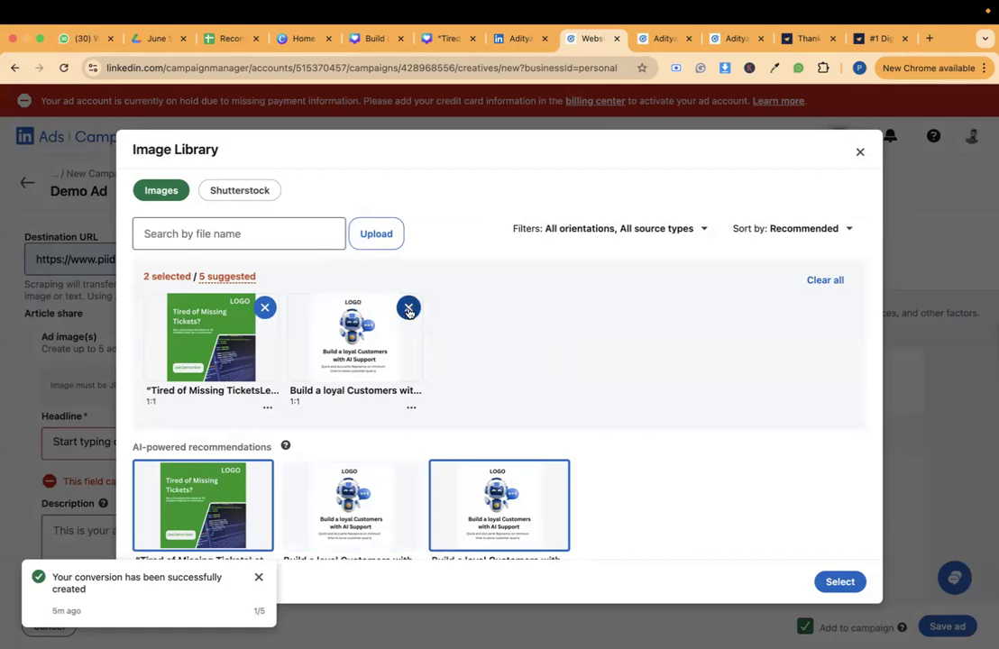
pyautogui.click(409, 308)
pyautogui.click(832, 582)
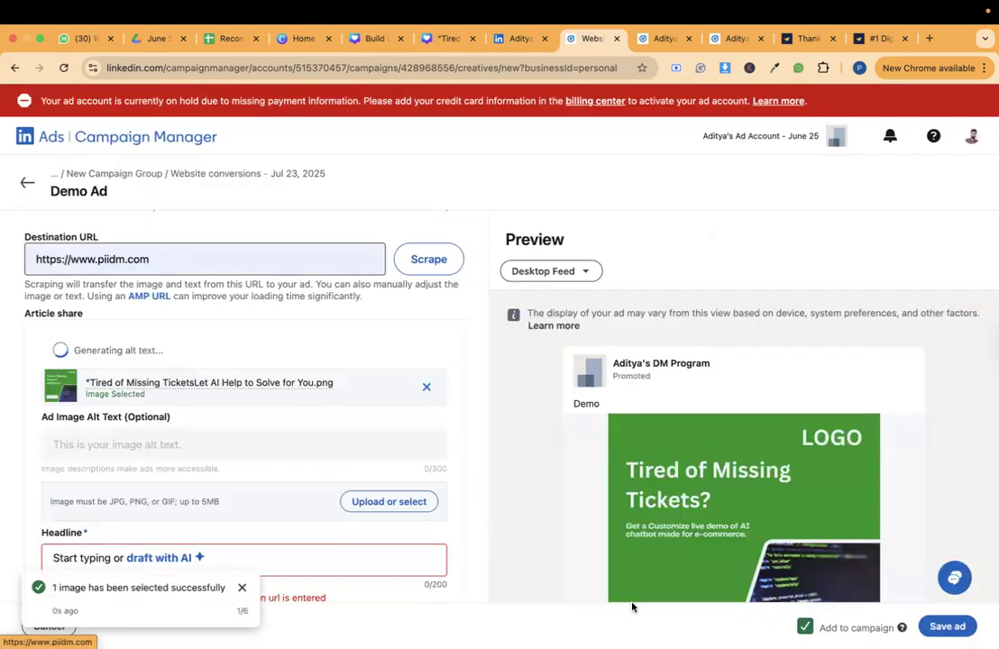
# Set the ad's headline to "Customer Management Tool" and its call-to-action to Request Demo.
pyautogui.scroll(-3, 448, 442)
pyautogui.click(105, 452)
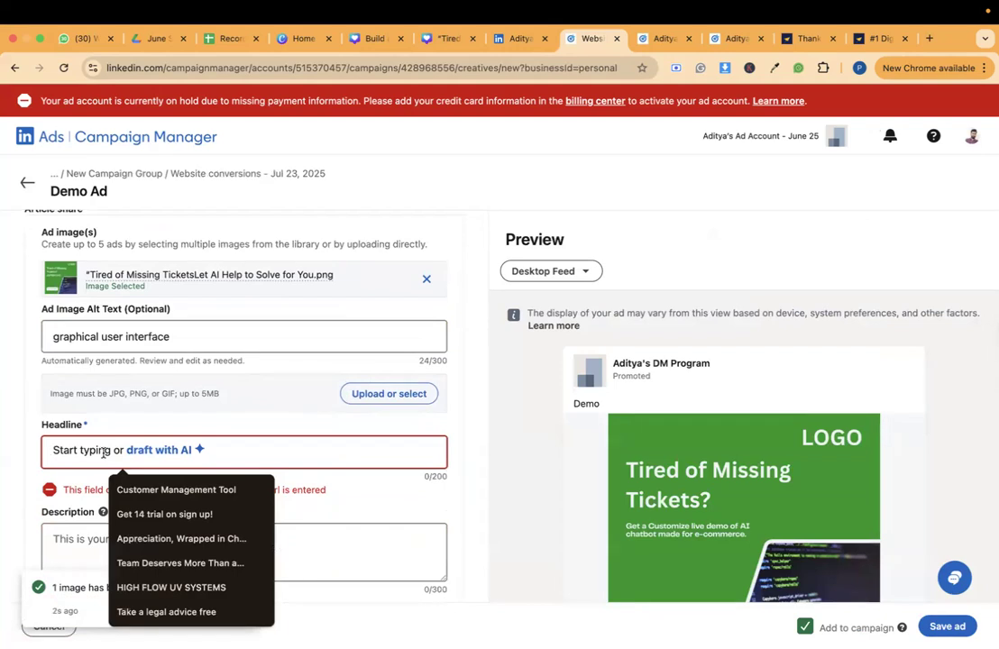
pyautogui.click(153, 490)
pyautogui.scroll(-2, 155, 495)
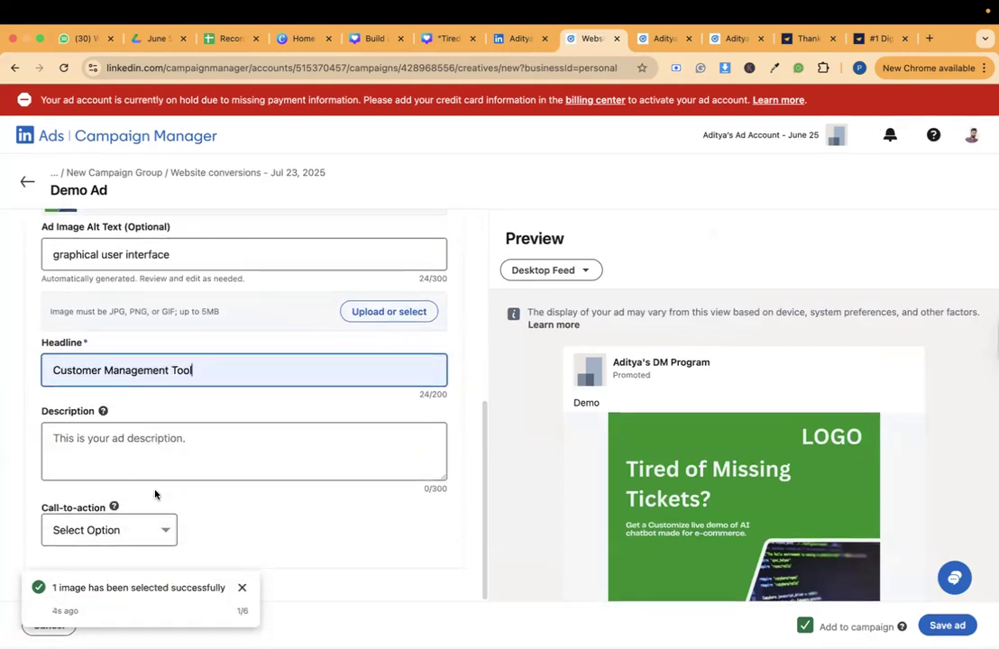
pyautogui.click(128, 534)
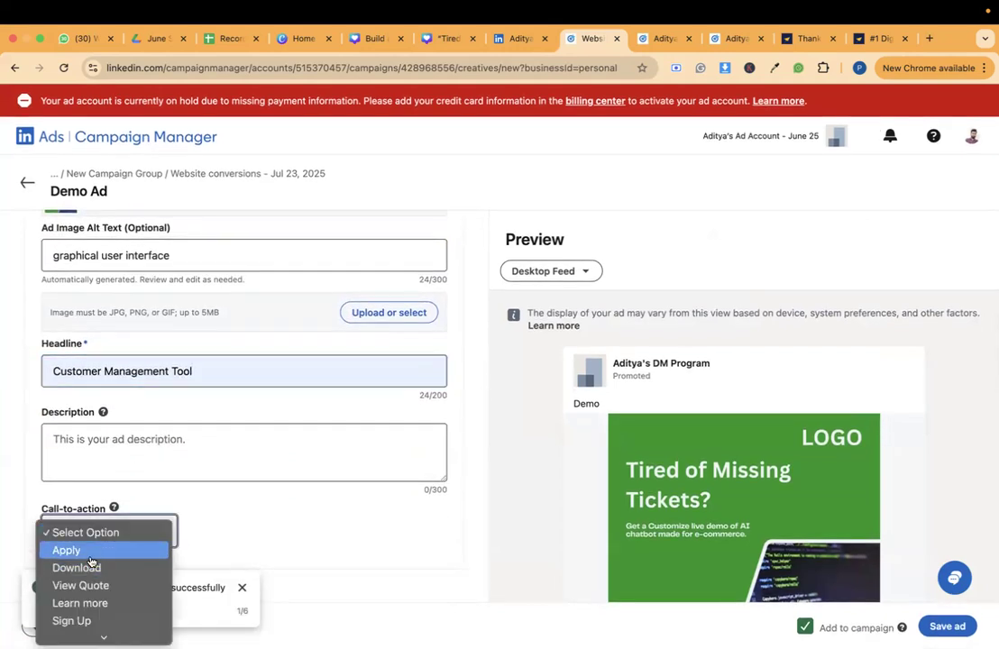
pyautogui.scroll(-5, 95, 603)
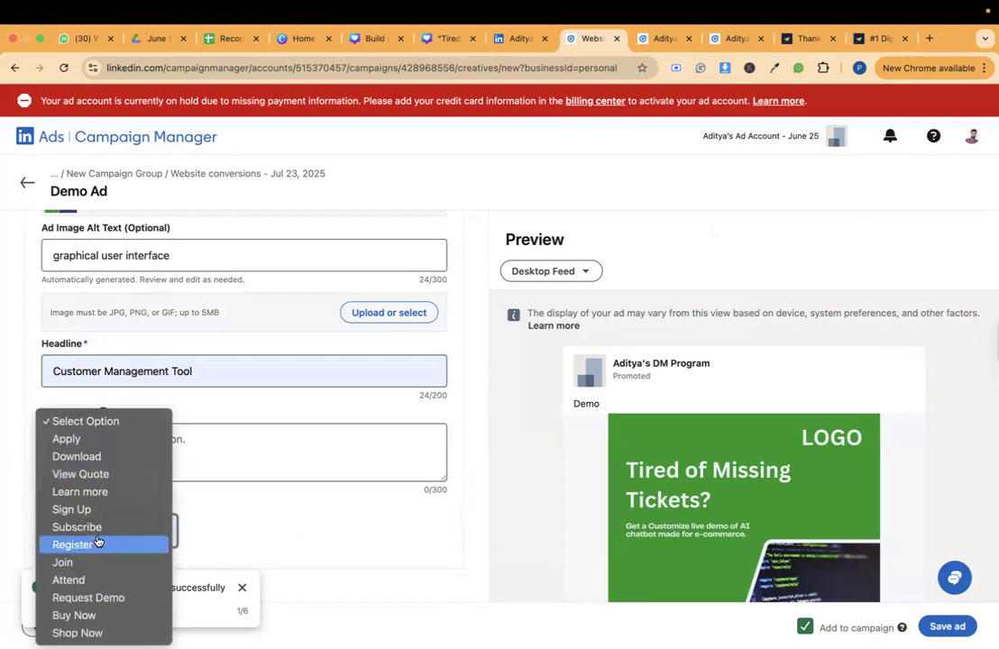
pyautogui.click(95, 600)
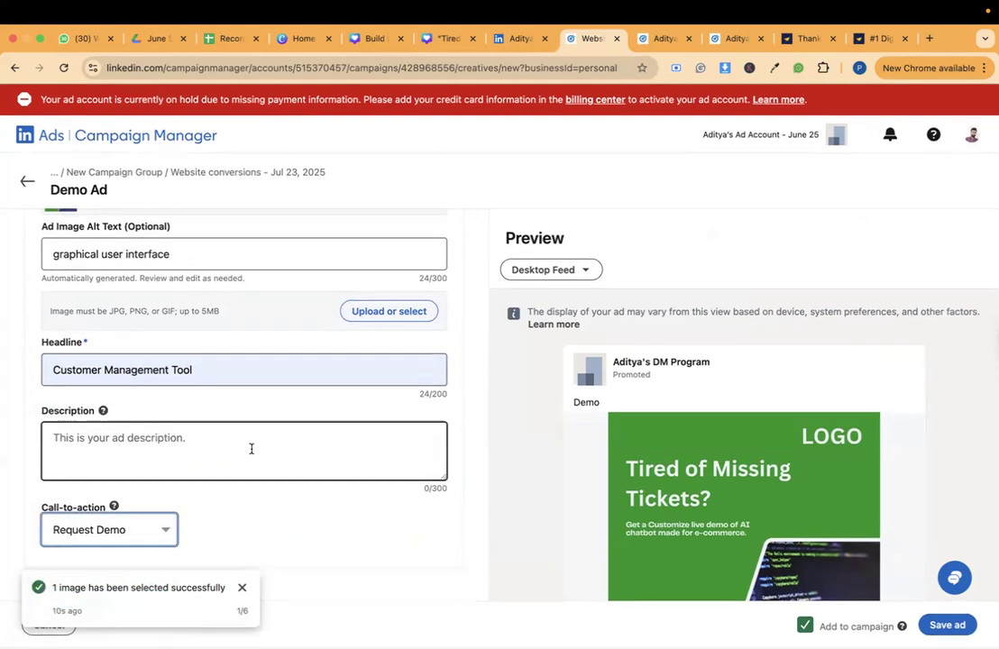
# Dismiss the notifications covering the form and save the ad to the campaign.
pyautogui.click(242, 588)
pyautogui.click(257, 579)
pyautogui.click(947, 626)
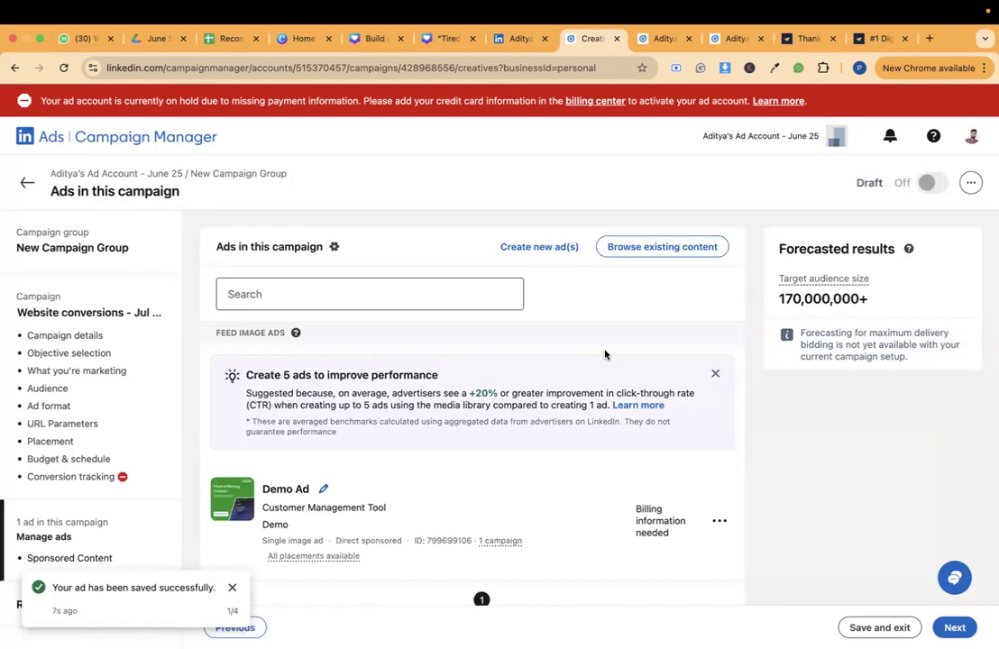
# Show the Demo Ad in the LinkedIn feed, clear the chat and messaging windows away and examine the ad preview.
pyautogui.click(718, 522)
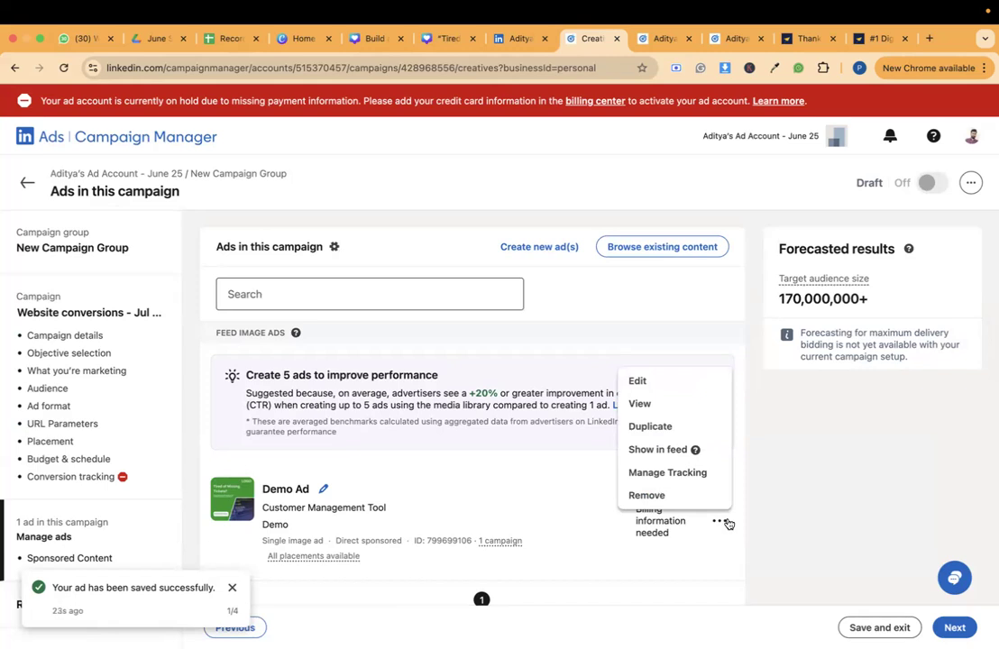
pyautogui.click(666, 451)
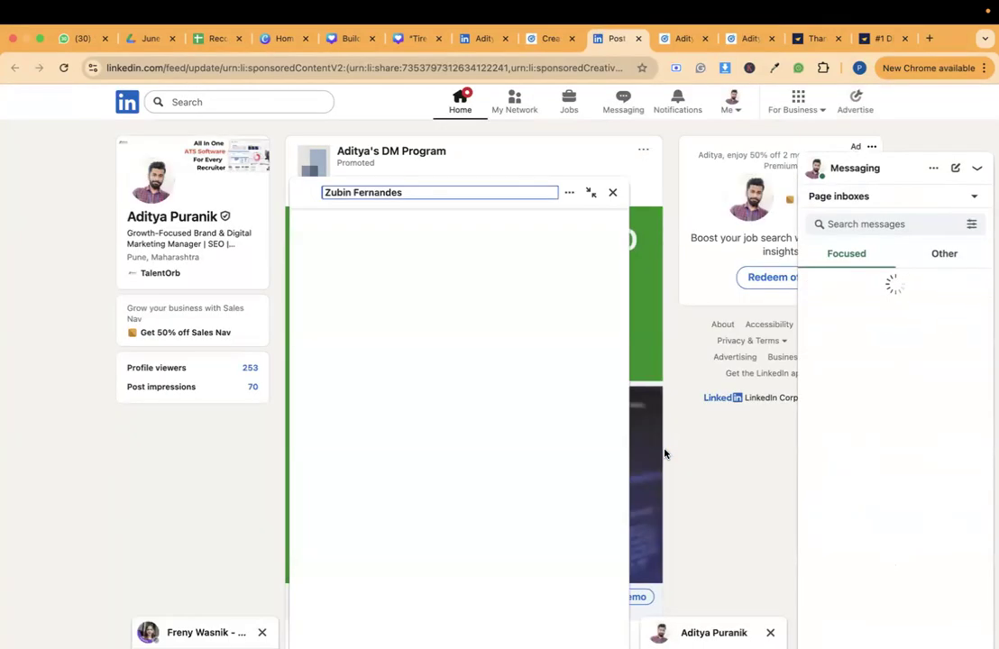
pyautogui.click(613, 196)
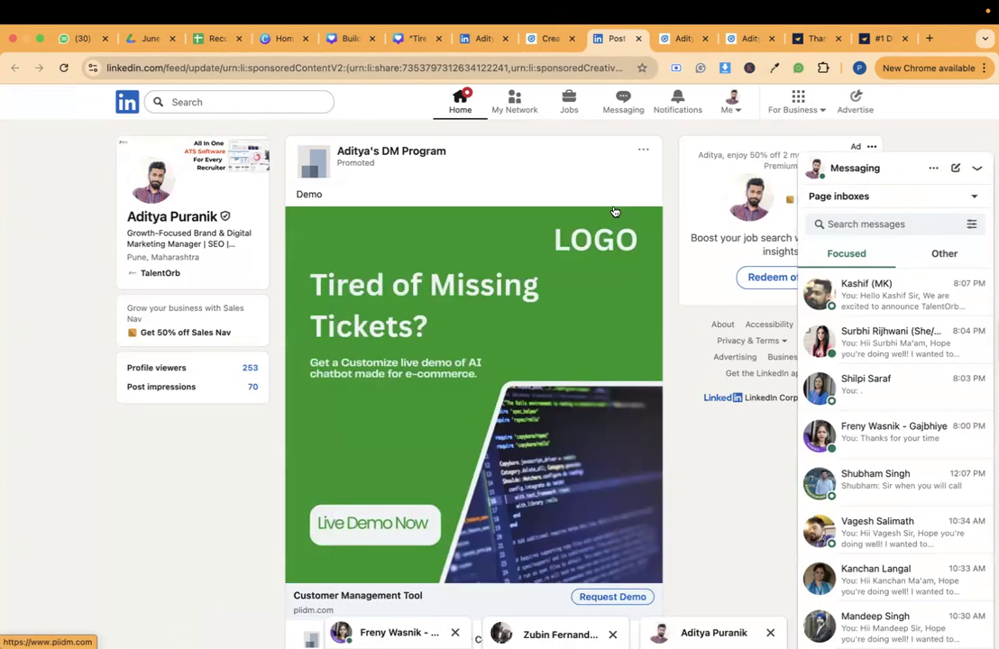
pyautogui.click(977, 168)
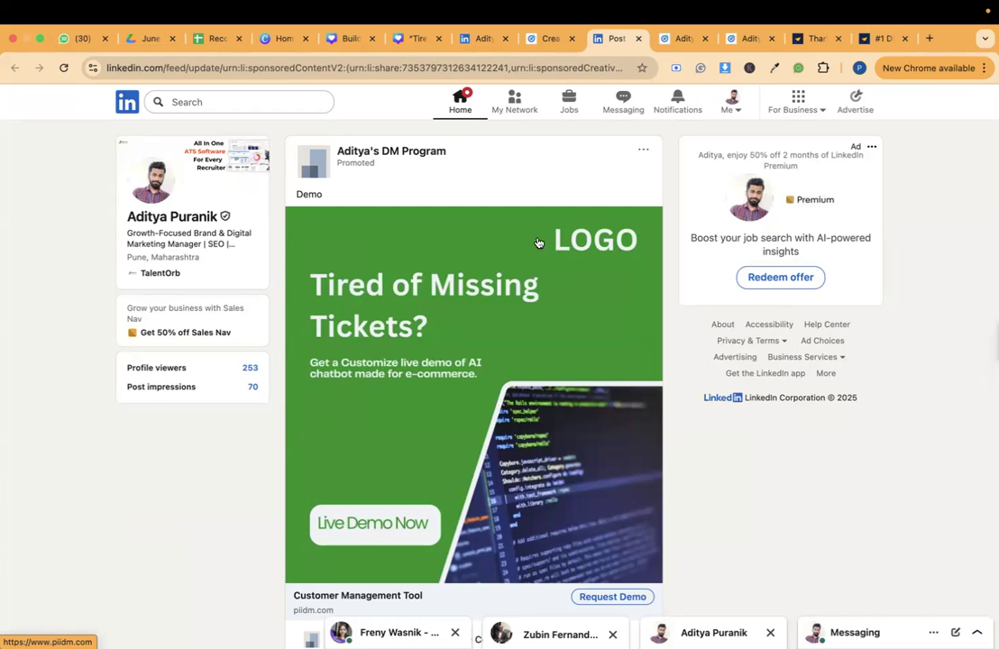
# Return to the campaign's ads, continue to the review page, then save the campaign as a draft and exit.
pyautogui.click(550, 38)
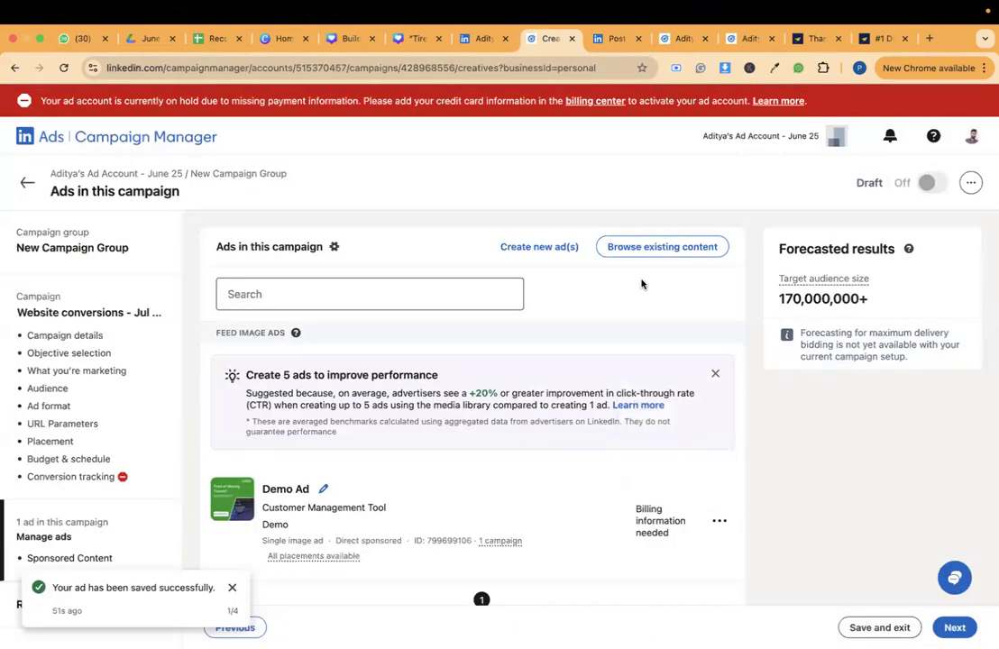
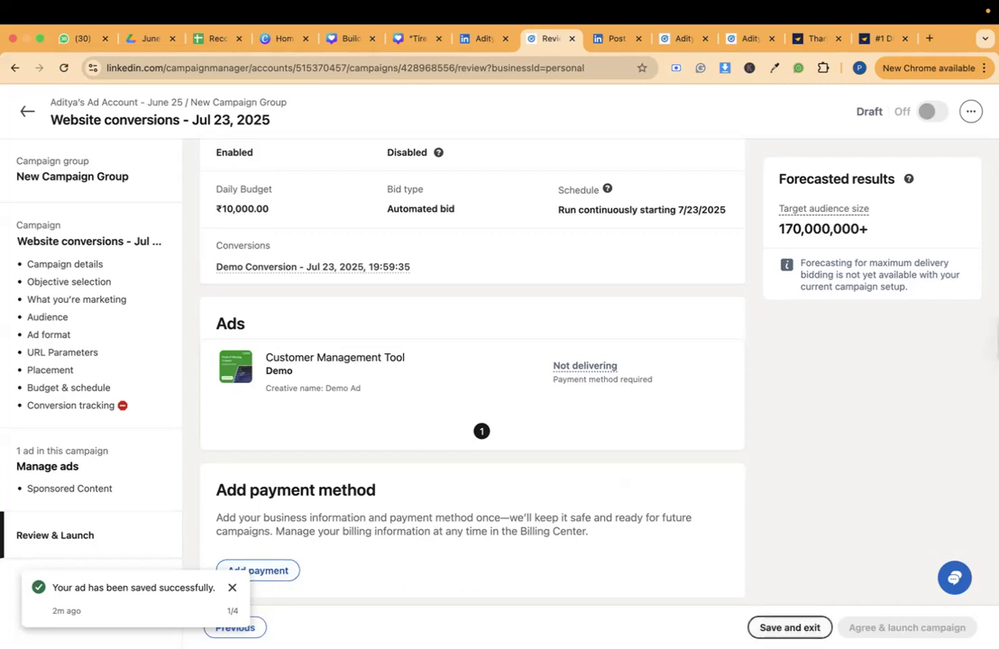
pyautogui.click(789, 627)
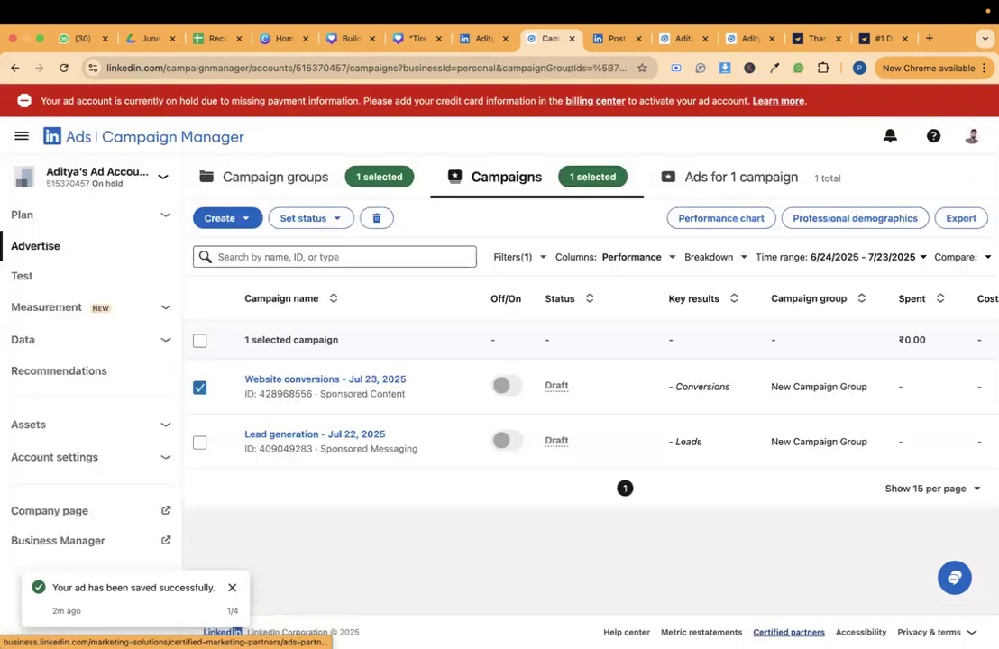